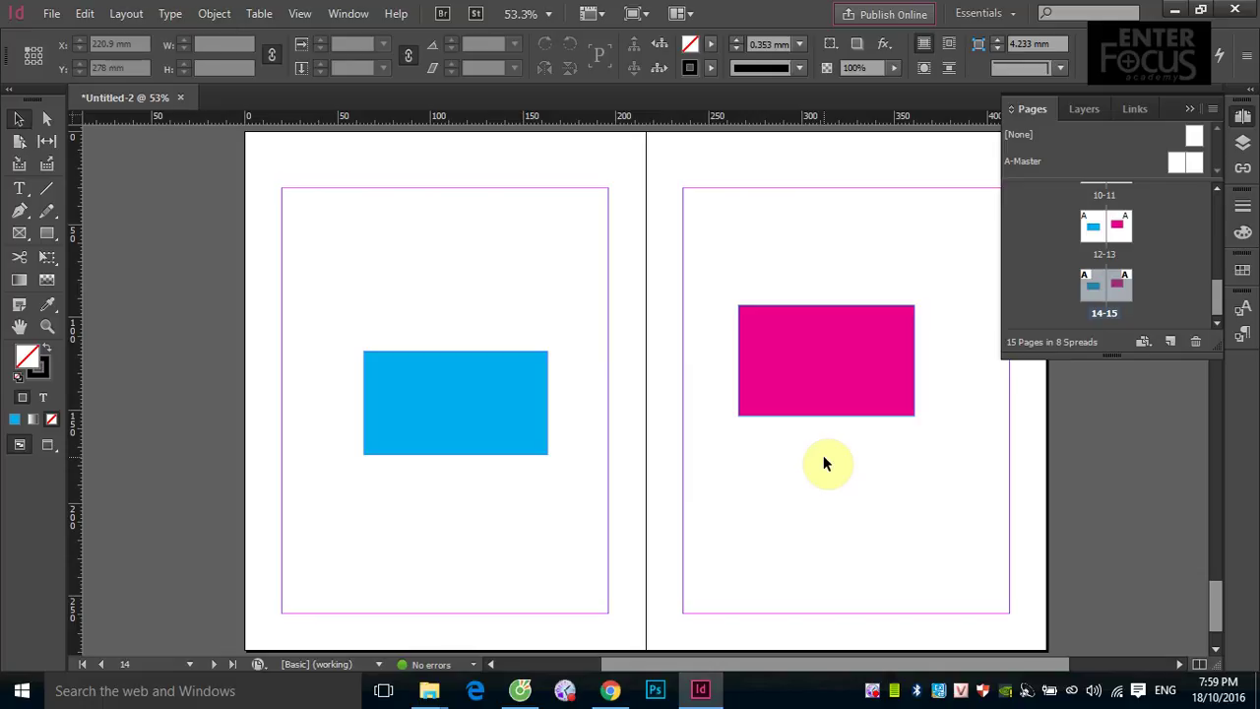
- Set the top margin of pages 14-15 to 20 mm and refresh the margin preview
{"action": "left_click", "coordinate": [126, 16]}
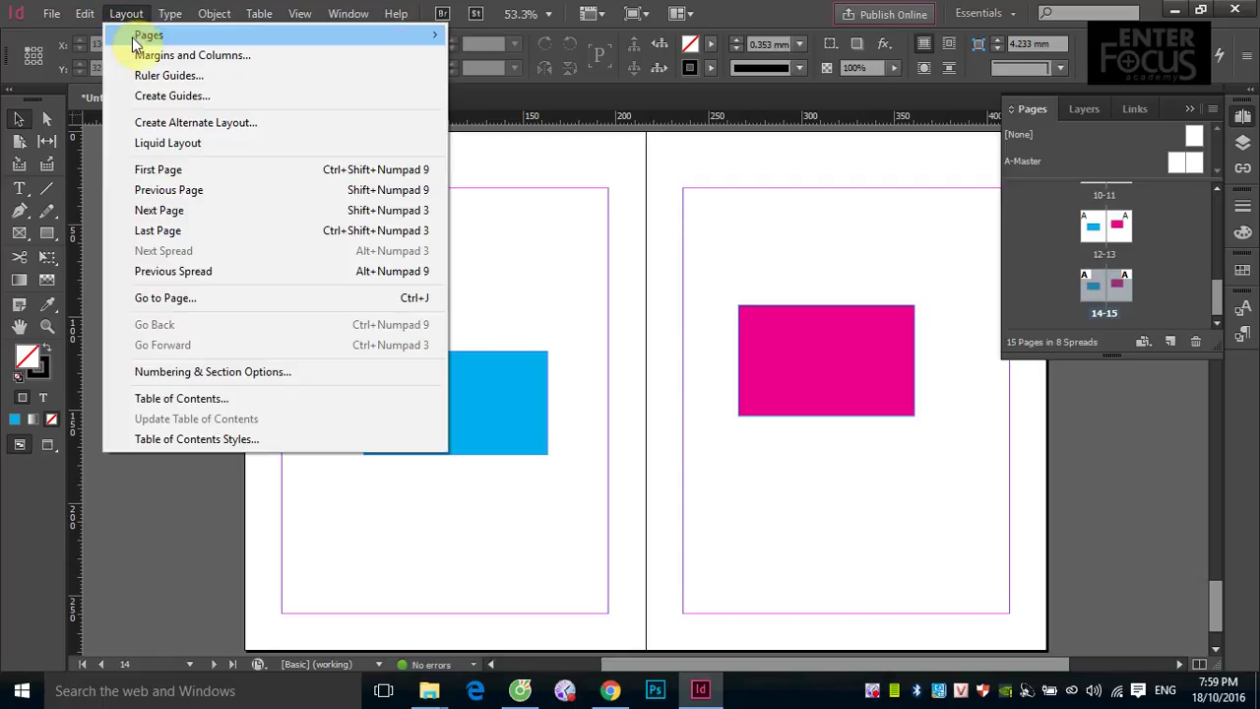
{"action": "mouse_move", "coordinate": [146, 39]}
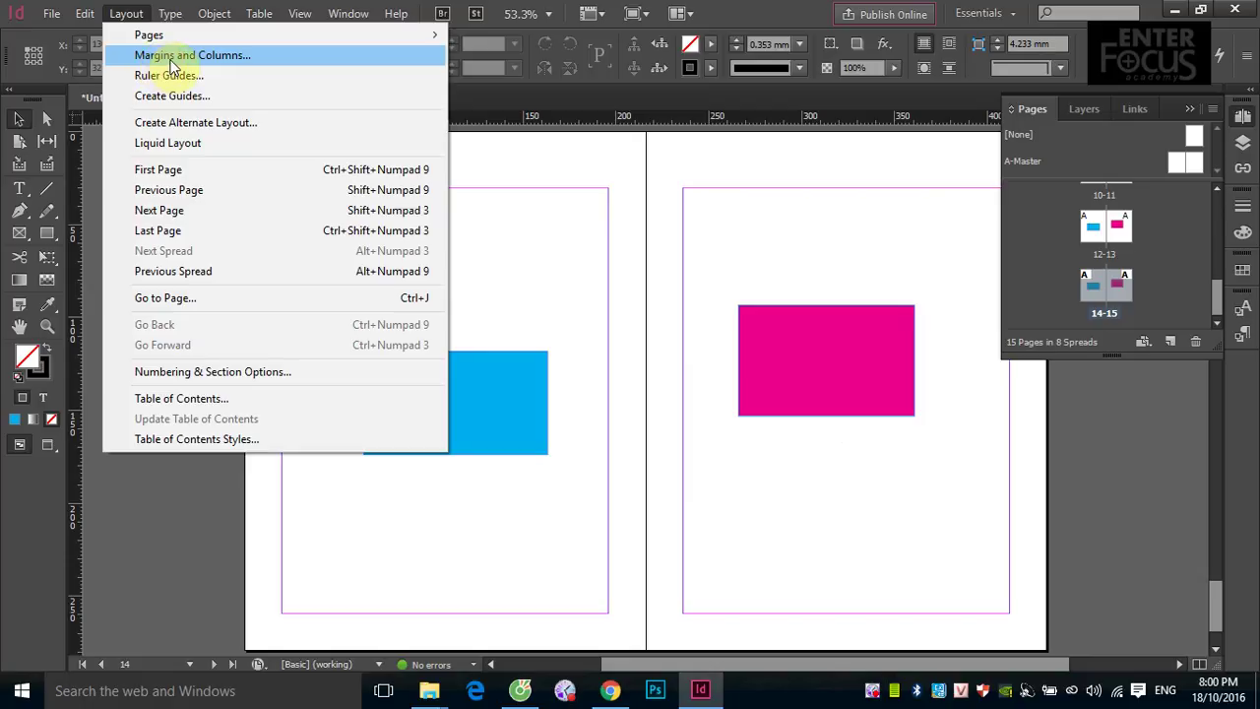
{"action": "left_click", "coordinate": [165, 55]}
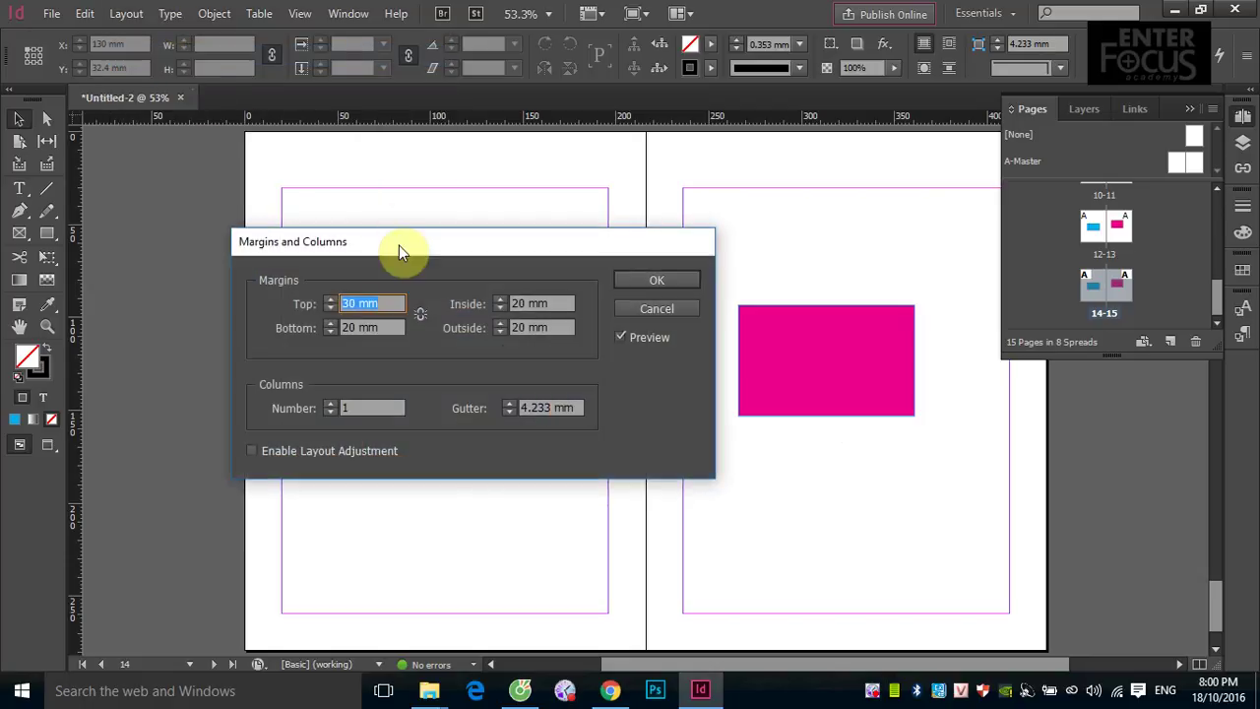
{"action": "left_click_drag", "start_coordinate": [399, 246], "coordinate": [564, 216]}
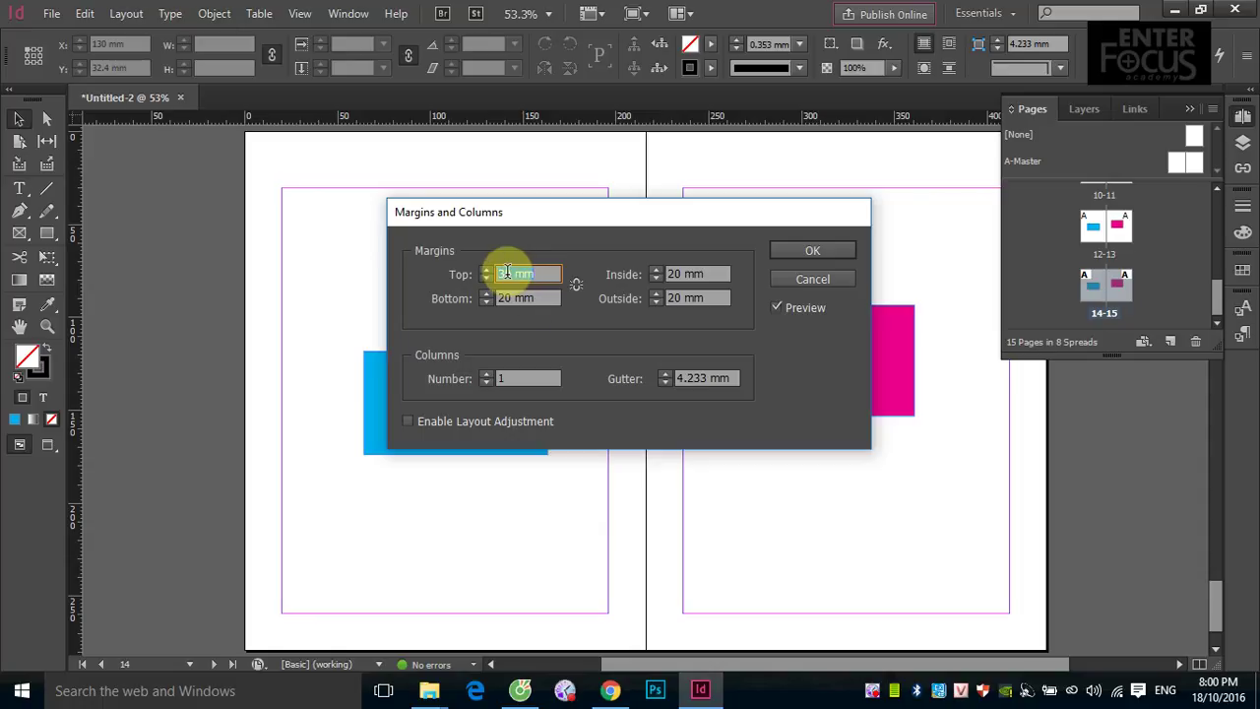
{"action": "type", "text": "20mm"}
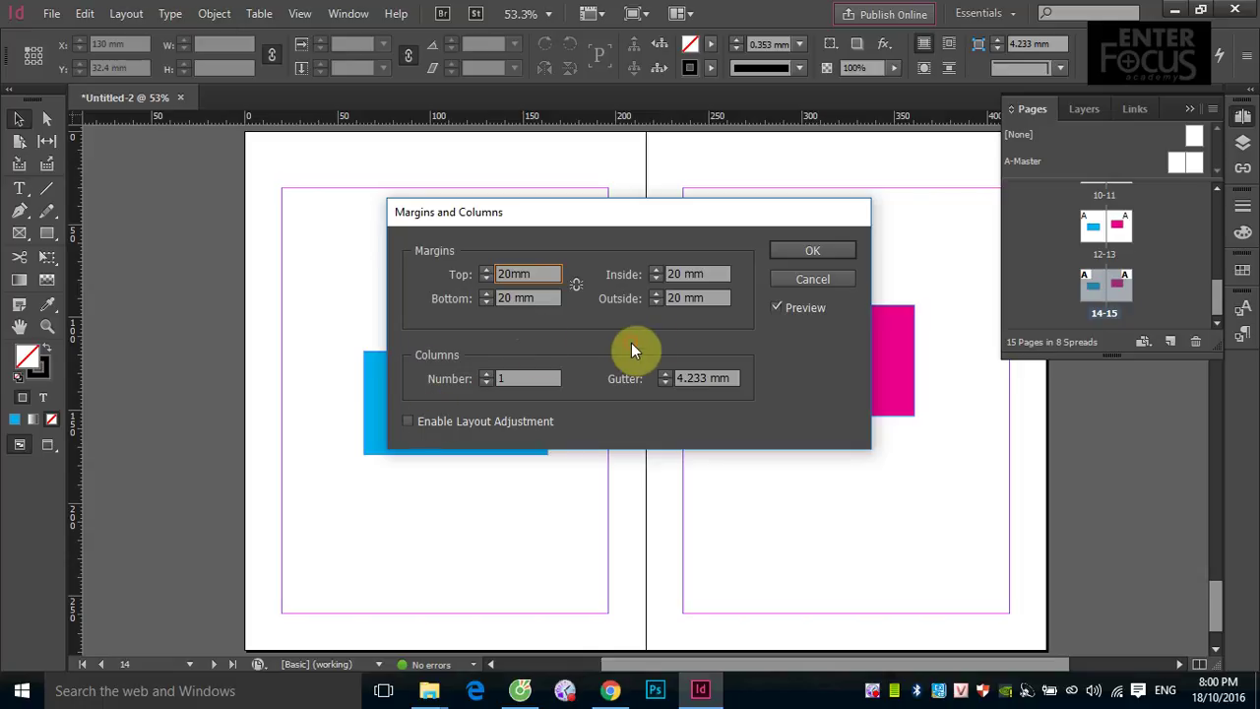
{"action": "left_click", "coordinate": [777, 308]}
{"action": "left_click", "coordinate": [776, 308]}
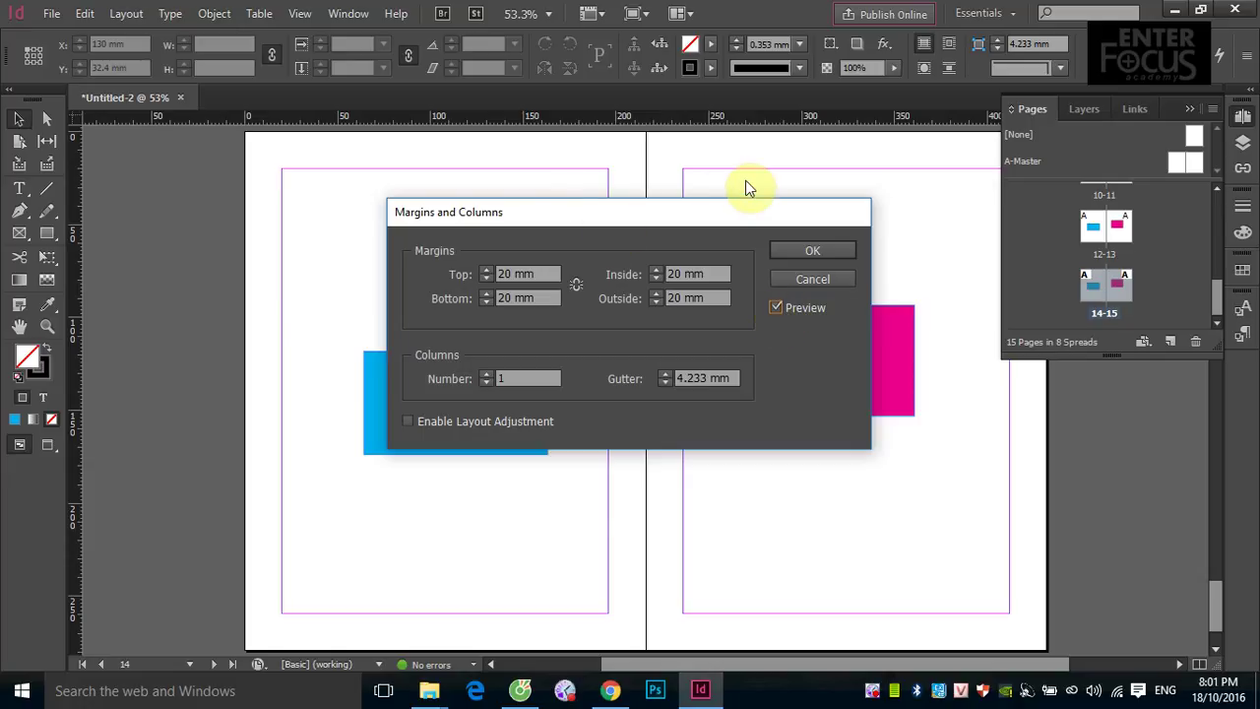
- Divide pages 14-15 into 3 columns with a 5 mm gutter and apply the layout
{"action": "left_click", "coordinate": [487, 374]}
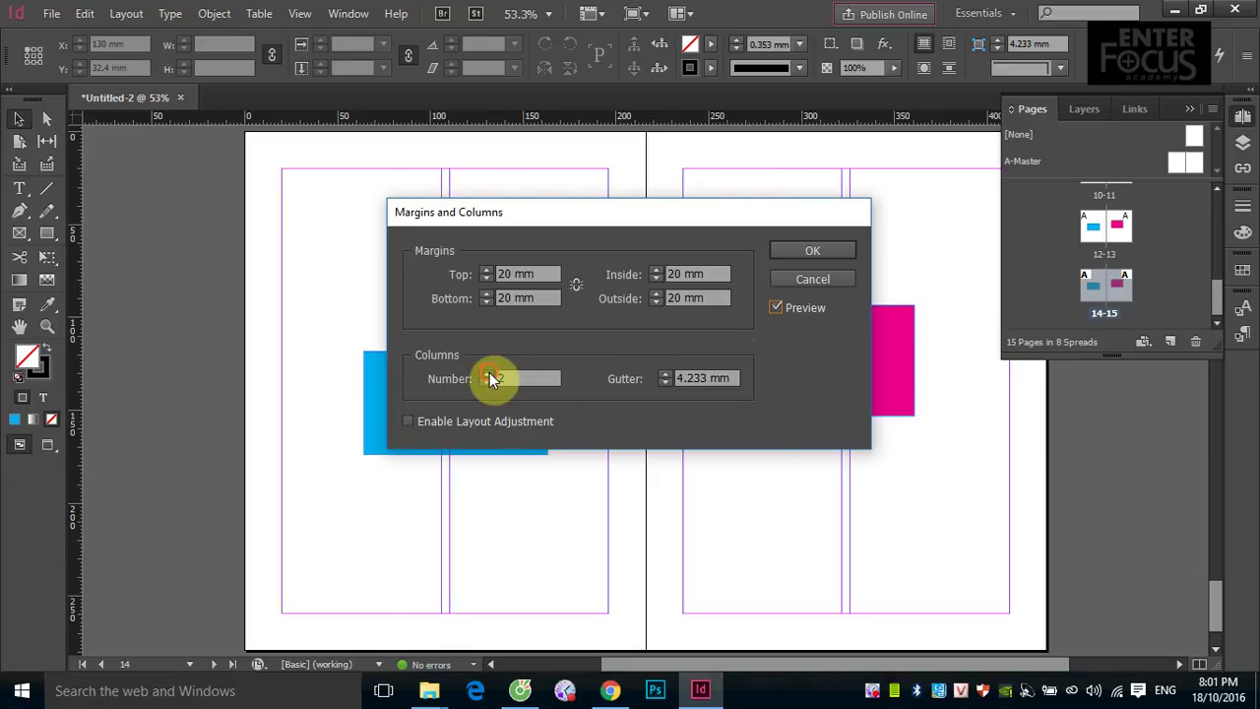
{"action": "left_click", "coordinate": [487, 373]}
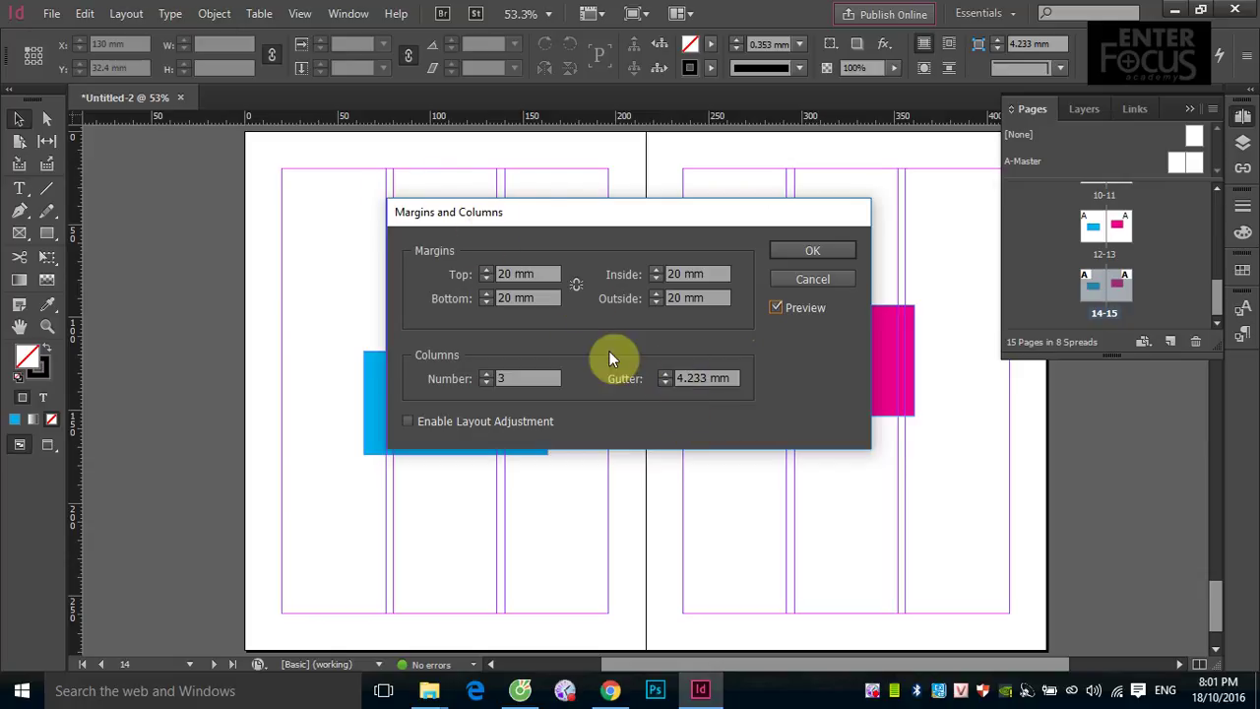
{"action": "left_click", "coordinate": [664, 374]}
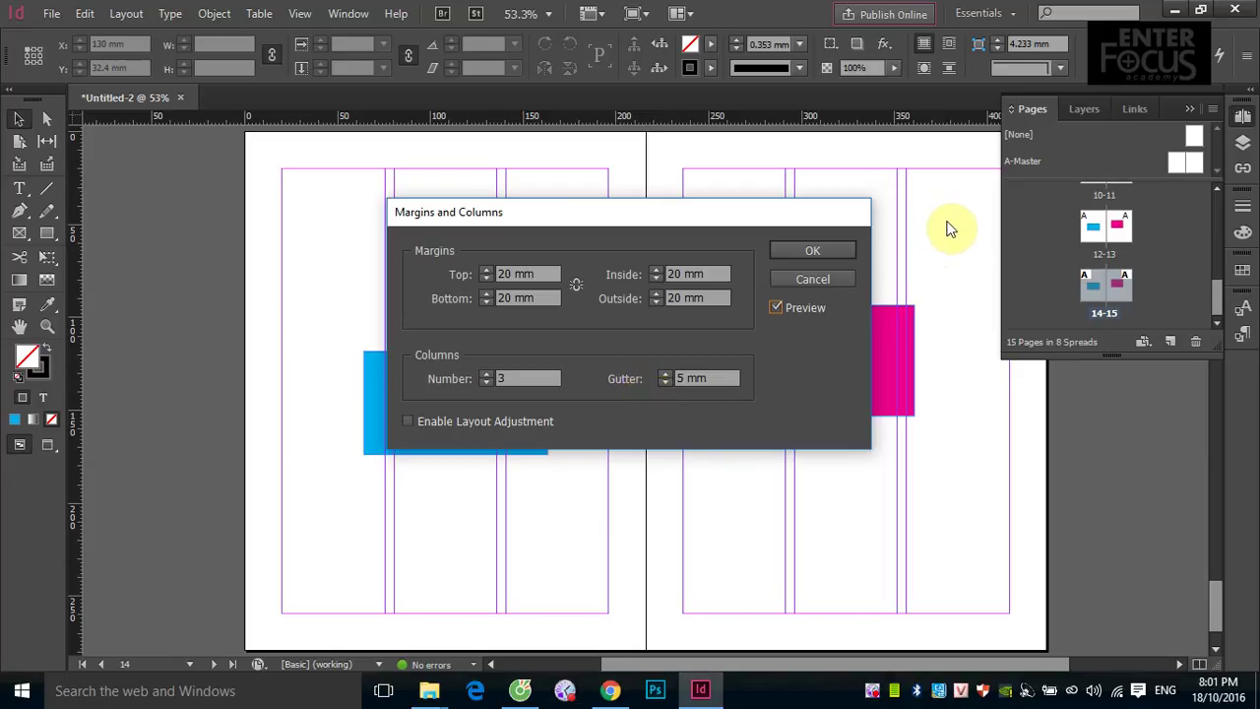
{"action": "left_click", "coordinate": [809, 254]}
{"action": "left_click", "coordinate": [808, 252]}
- Compare the margins and columns of spread 14-15 with those of the preceding spreads 12-13 and 10-11
{"action": "scroll", "coordinate": [690, 335], "scroll_direction": "up", "scroll_amount": 5}
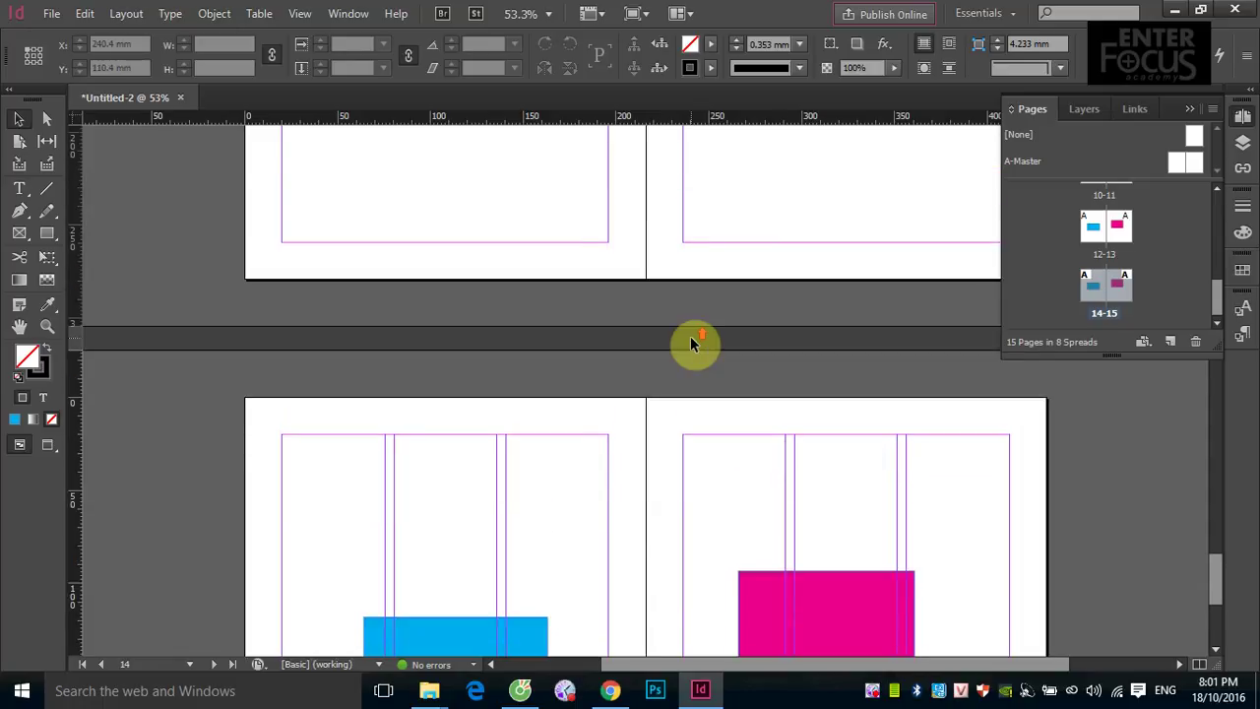
{"action": "scroll", "coordinate": [691, 340], "scroll_direction": "down", "scroll_amount": 5}
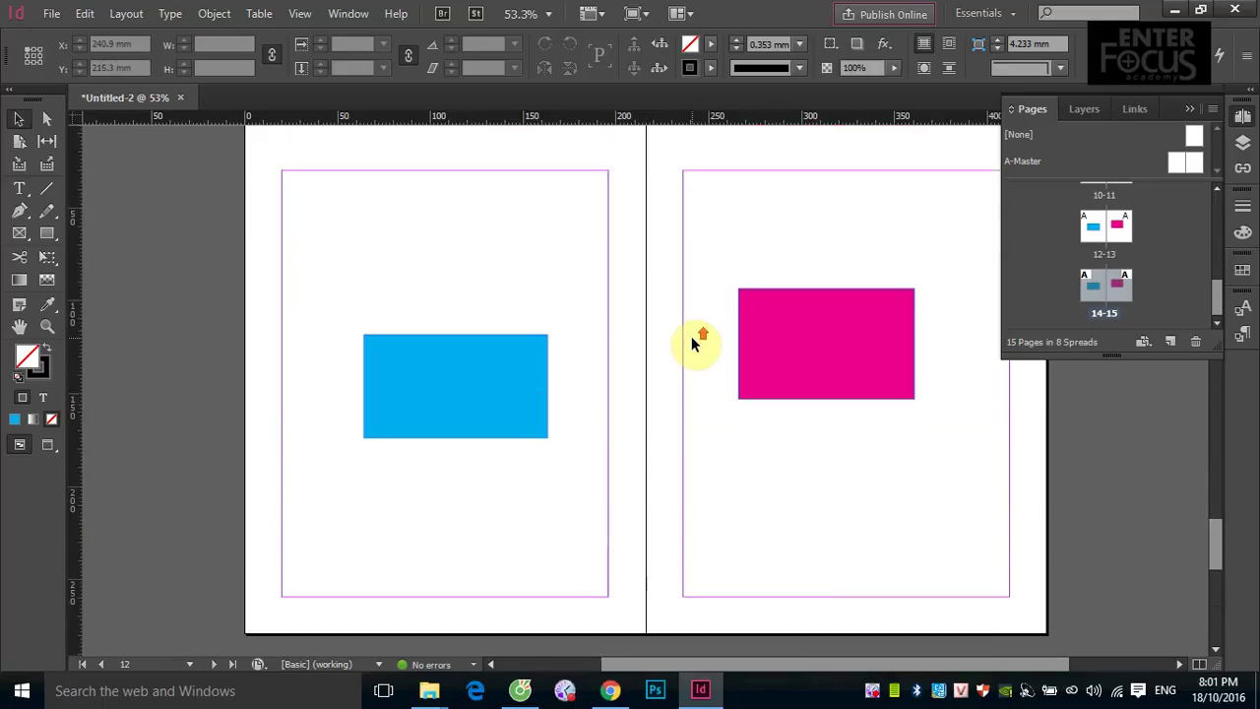
{"action": "scroll", "coordinate": [691, 339], "scroll_direction": "up", "scroll_amount": 3}
{"action": "scroll", "coordinate": [691, 340], "scroll_direction": "up", "scroll_amount": 2}
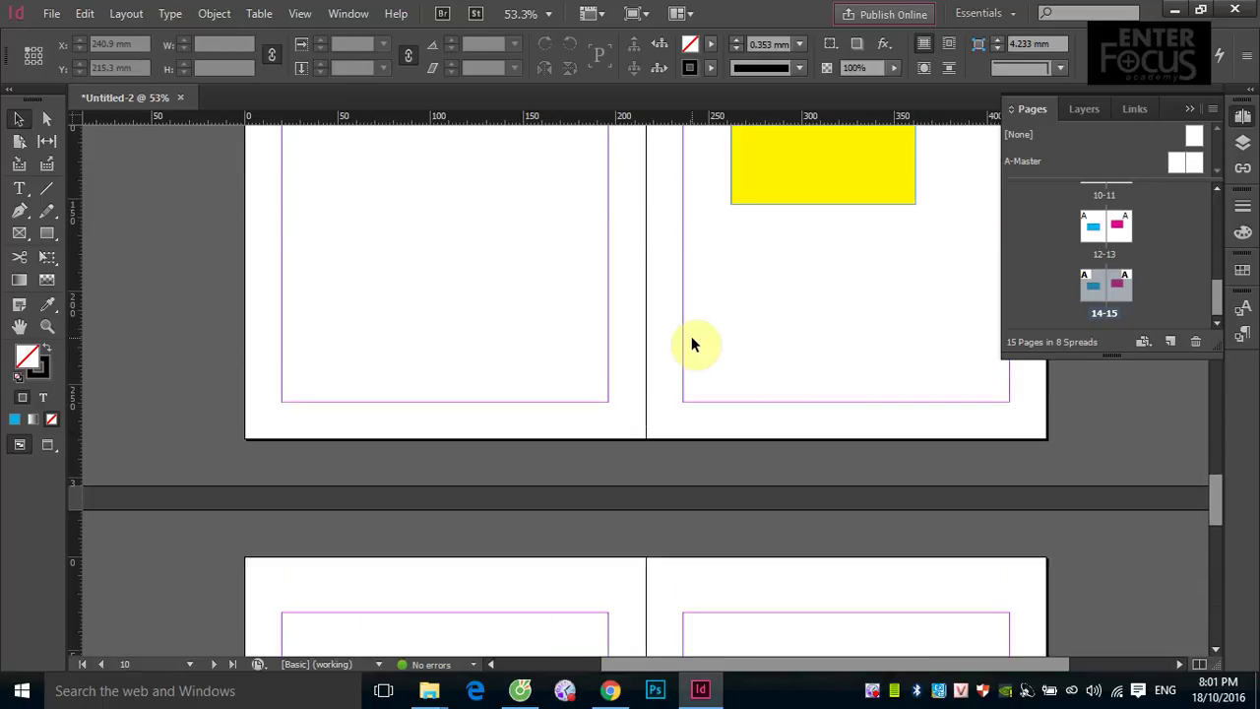
{"action": "scroll", "coordinate": [691, 339], "scroll_direction": "down", "scroll_amount": 5}
{"action": "scroll", "coordinate": [692, 343], "scroll_direction": "down", "scroll_amount": 3}
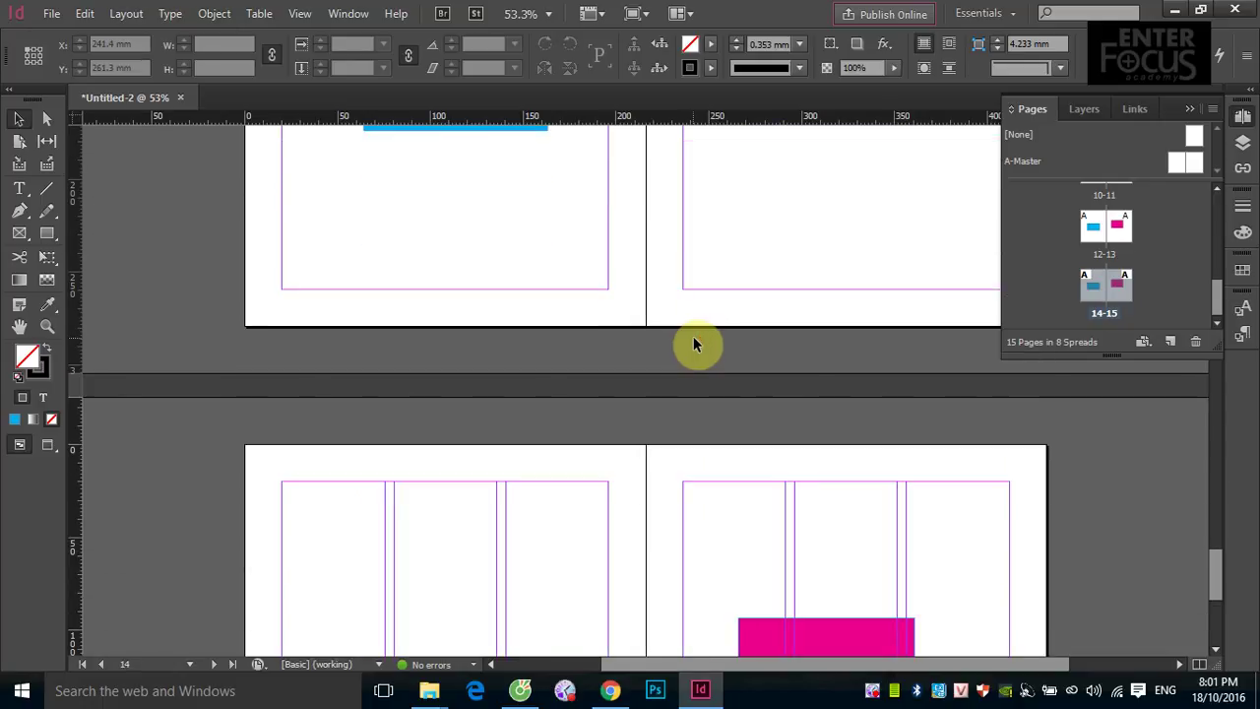
{"action": "scroll", "coordinate": [694, 341], "scroll_direction": "up", "scroll_amount": 5}
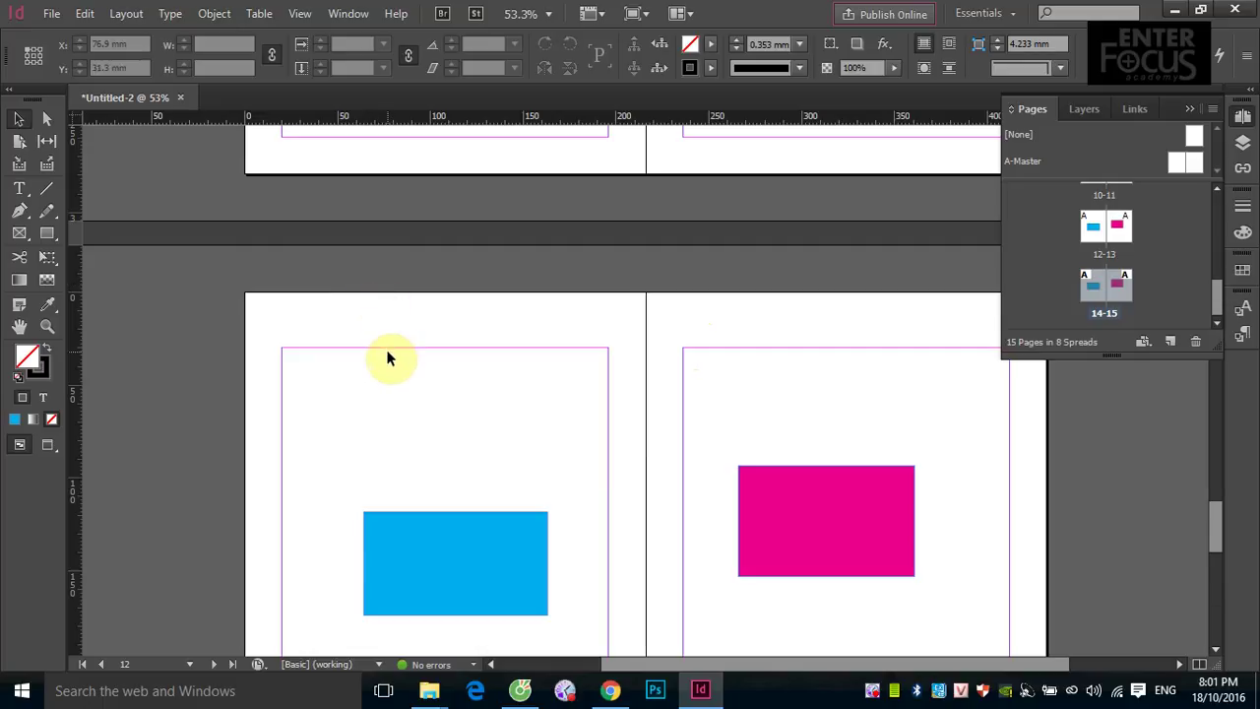
{"action": "scroll", "coordinate": [389, 358], "scroll_direction": "down", "scroll_amount": 4}
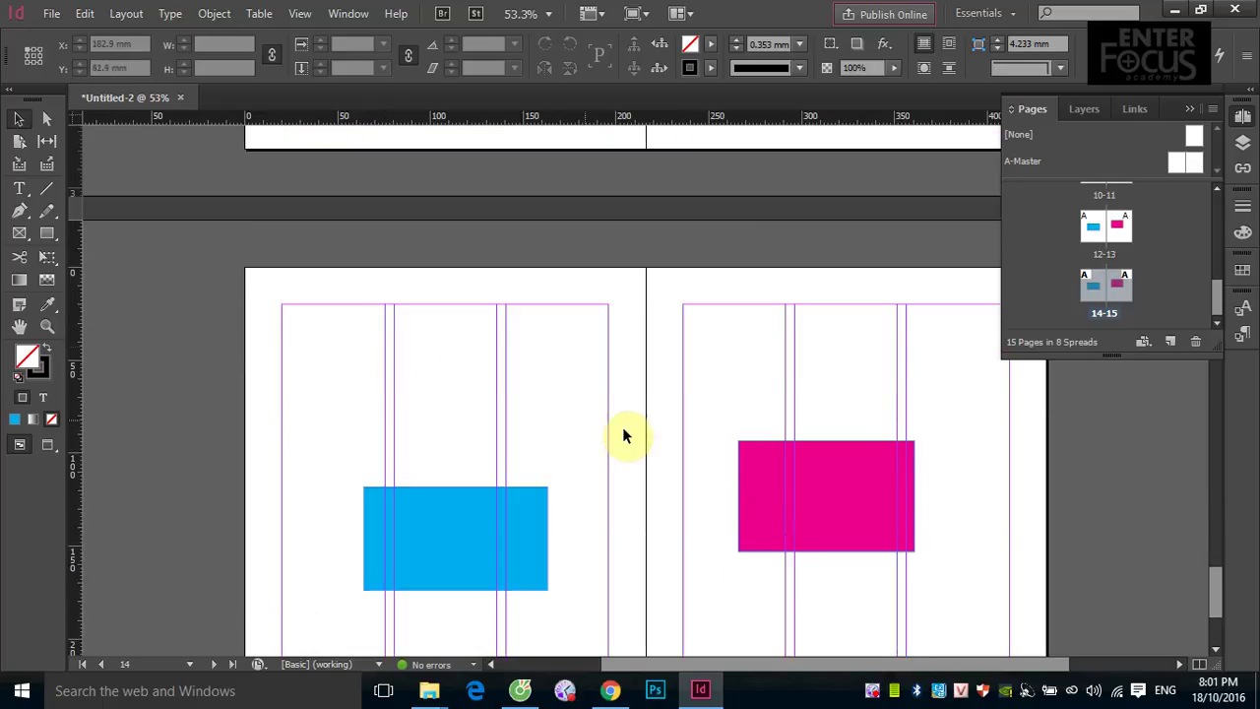
{"action": "scroll", "coordinate": [622, 429], "scroll_direction": "down", "scroll_amount": 2}
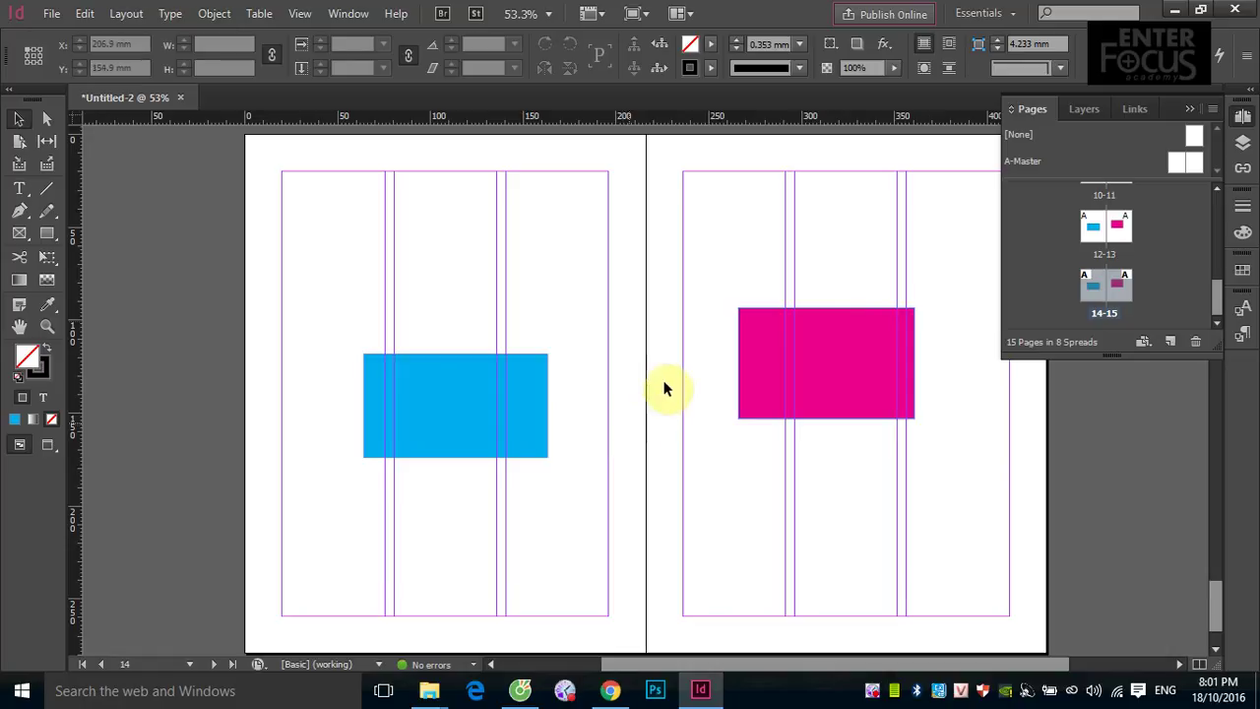
- Enlarge the page thumbnail list and open the A-Master spread with both of its pages selected
{"action": "left_click_drag", "start_coordinate": [1219, 358], "coordinate": [1203, 509]}
{"action": "left_click_drag", "start_coordinate": [1219, 394], "coordinate": [1119, 191]}
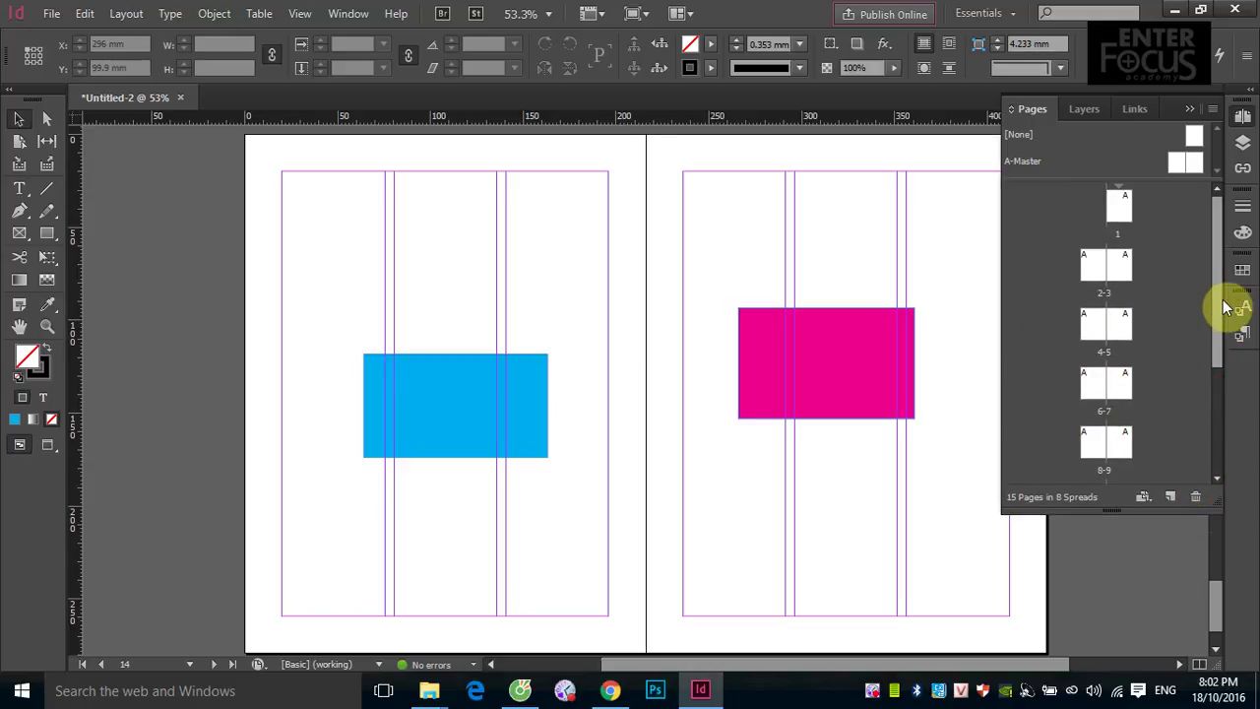
{"action": "left_click_drag", "start_coordinate": [1215, 315], "coordinate": [1219, 248]}
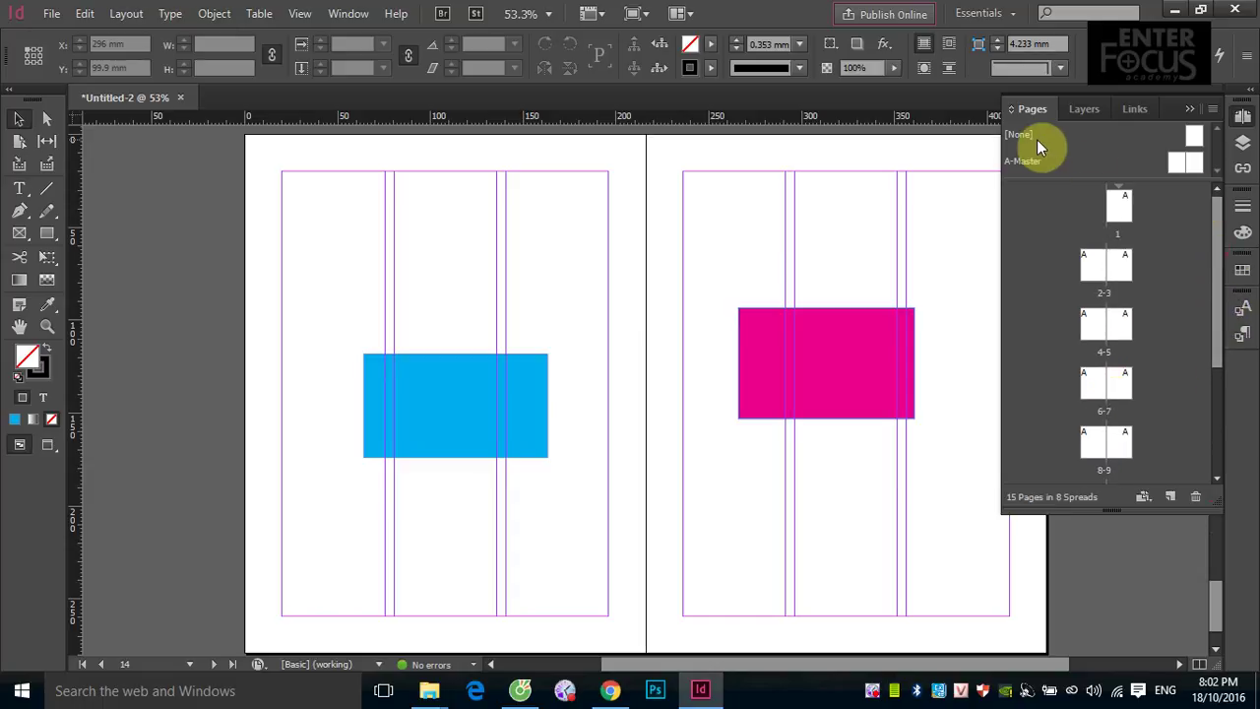
{"action": "double_click", "coordinate": [1178, 165]}
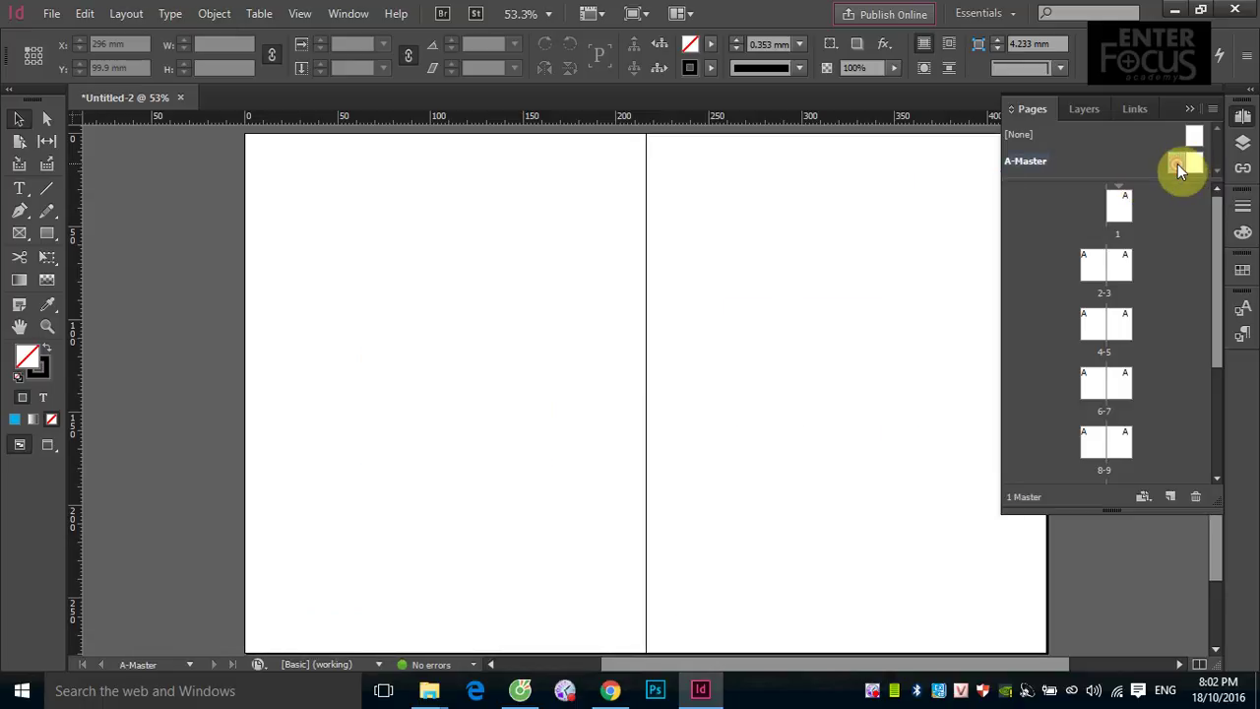
{"action": "left_click_drag", "start_coordinate": [1179, 167], "coordinate": [1179, 377]}
{"action": "left_click_drag", "start_coordinate": [1198, 164], "coordinate": [1099, 340]}
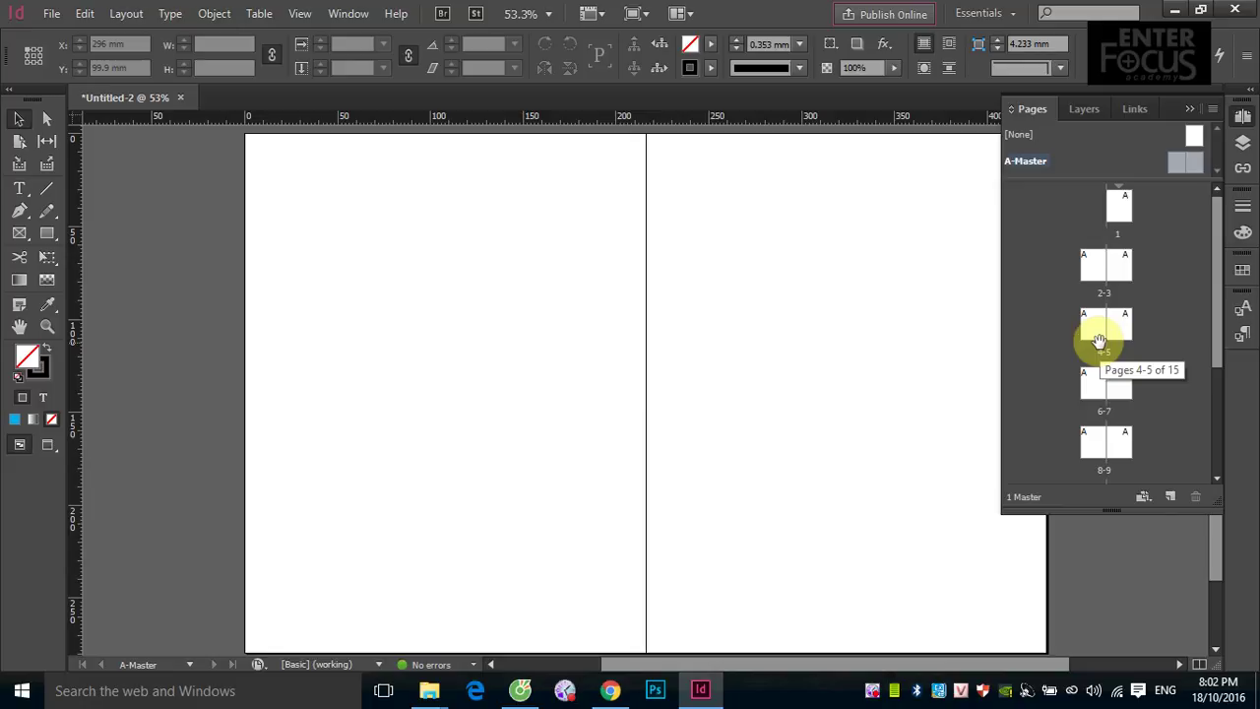
- Divide the A-Master spread into 3 columns with a 5 mm gutter and apply the layout
{"action": "left_click", "coordinate": [126, 13]}
{"action": "left_click", "coordinate": [185, 55]}
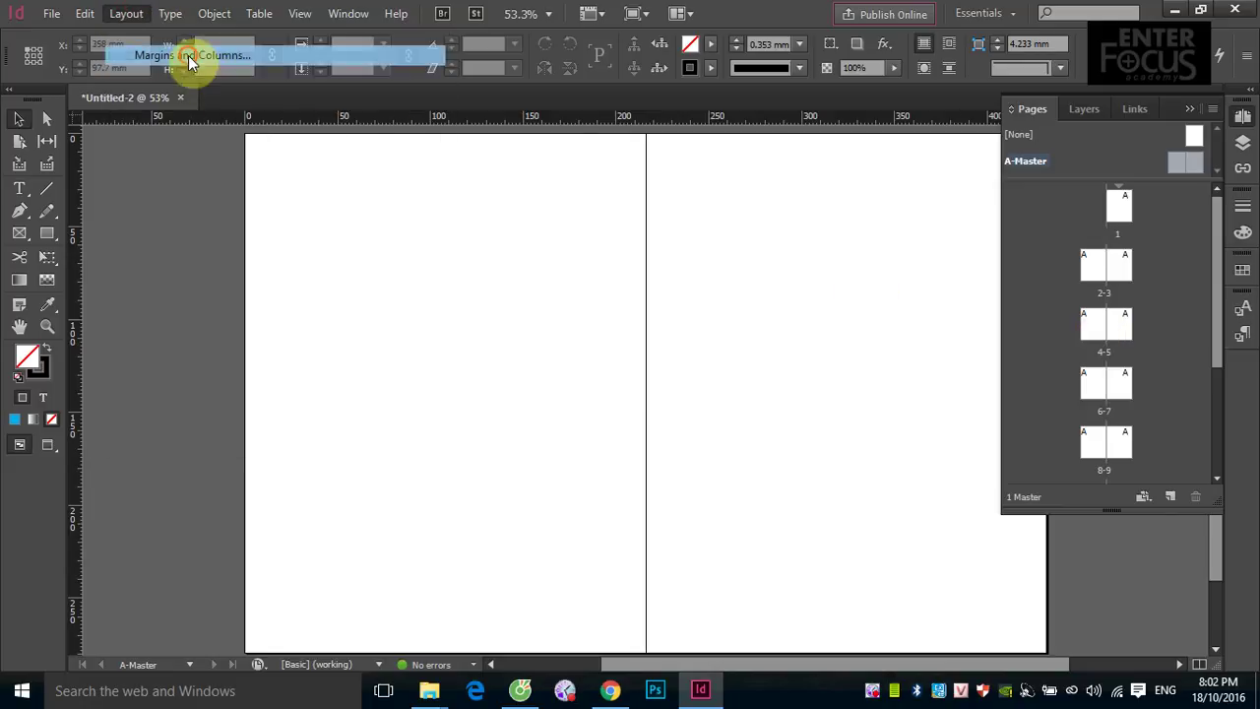
{"action": "left_click_drag", "start_coordinate": [513, 274], "coordinate": [495, 274]}
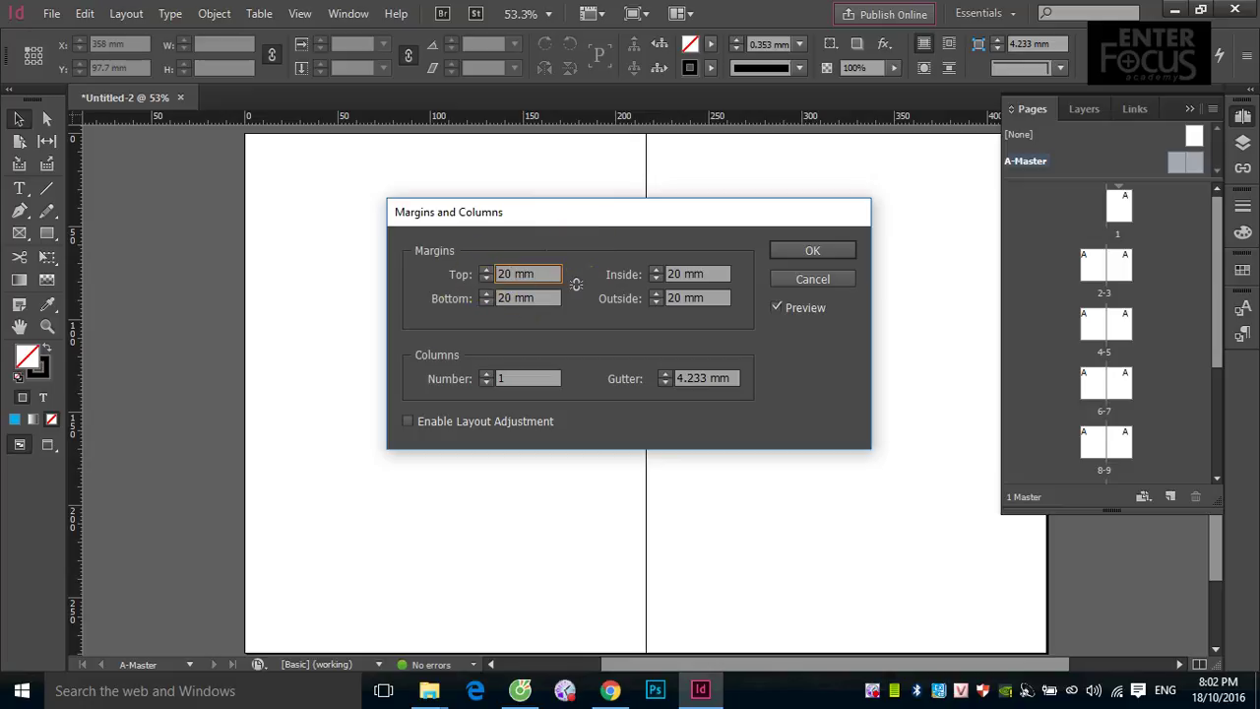
{"action": "left_click", "coordinate": [484, 374]}
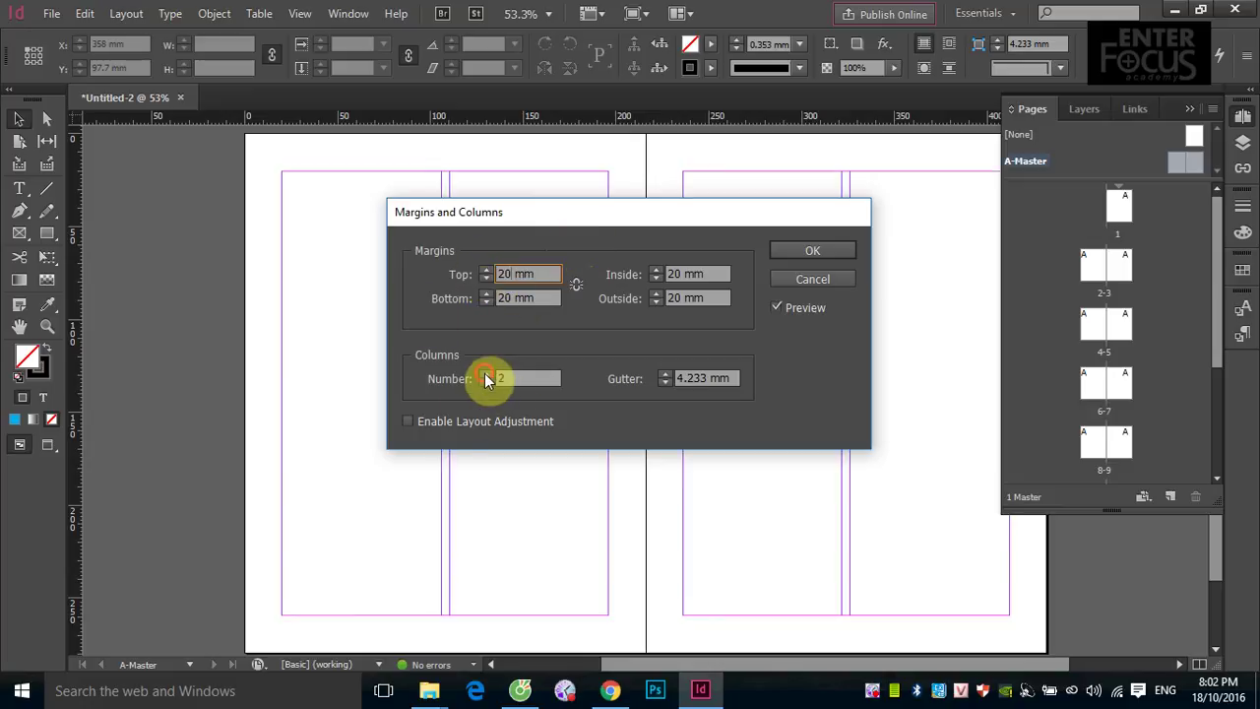
{"action": "left_click", "coordinate": [484, 374]}
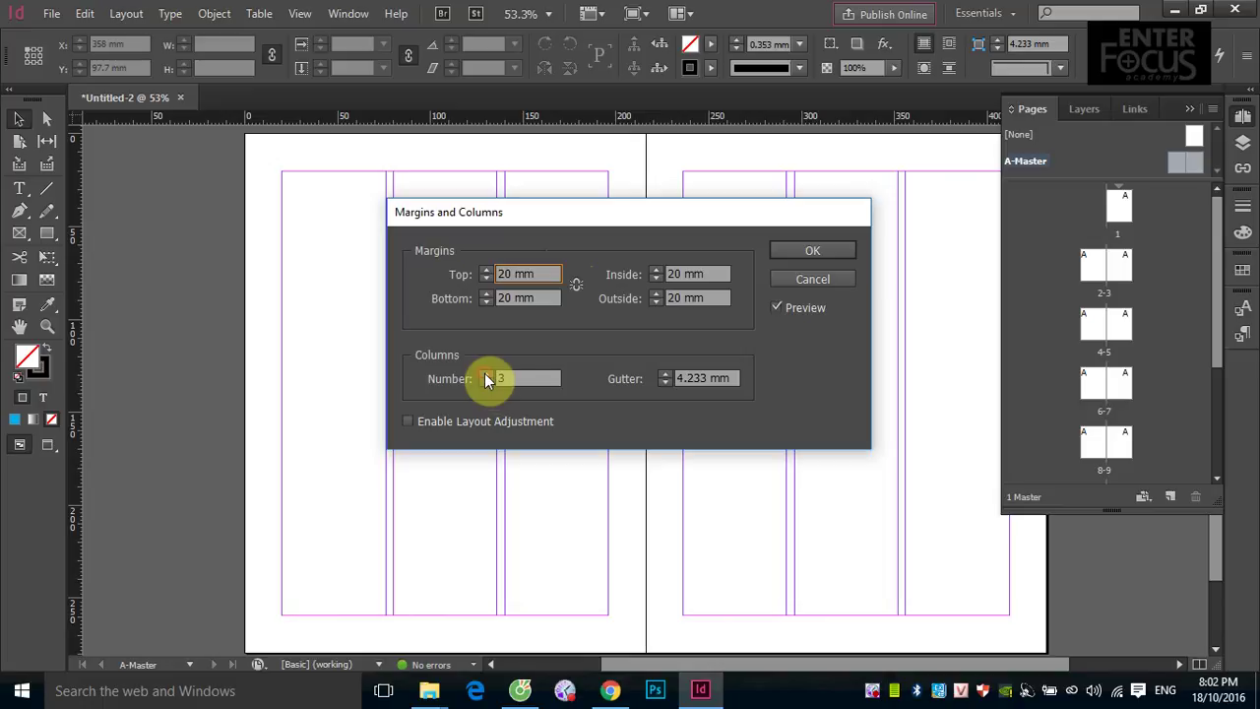
{"action": "left_click", "coordinate": [667, 374]}
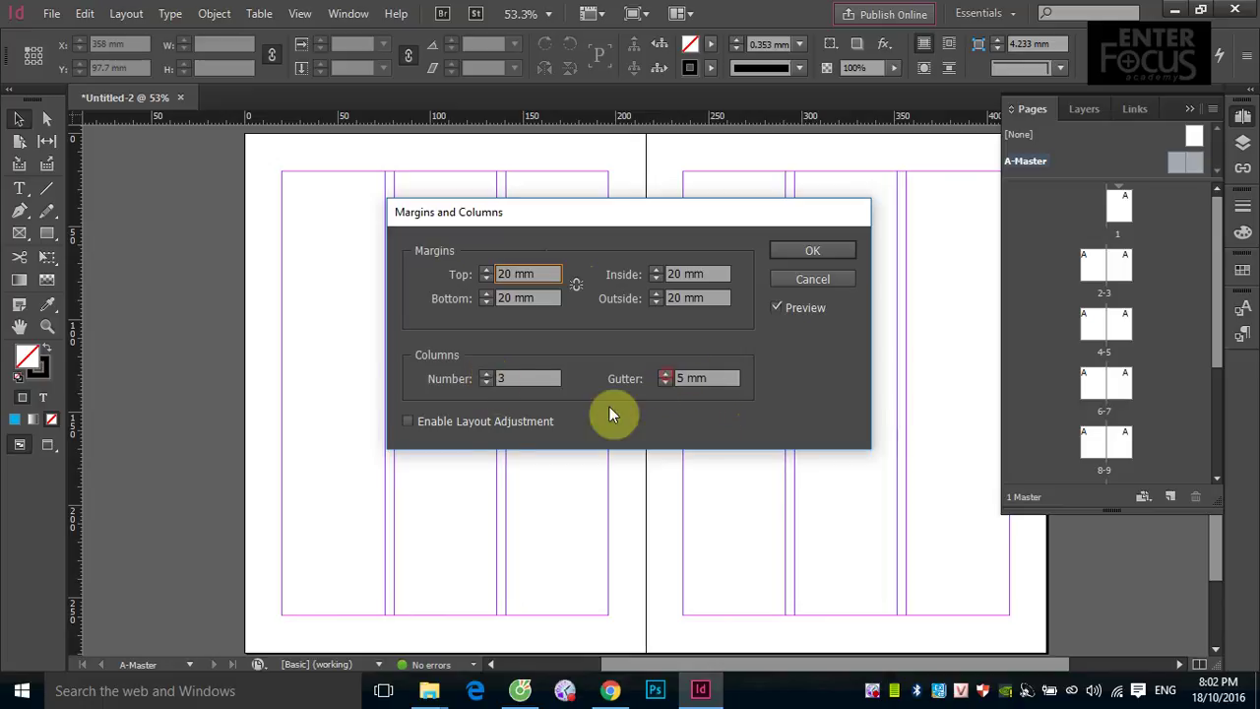
{"action": "left_click", "coordinate": [813, 250]}
- Open pages 3, 5 and 11 in turn to check the column layout inherited from A-Master
{"action": "double_click", "coordinate": [1123, 266]}
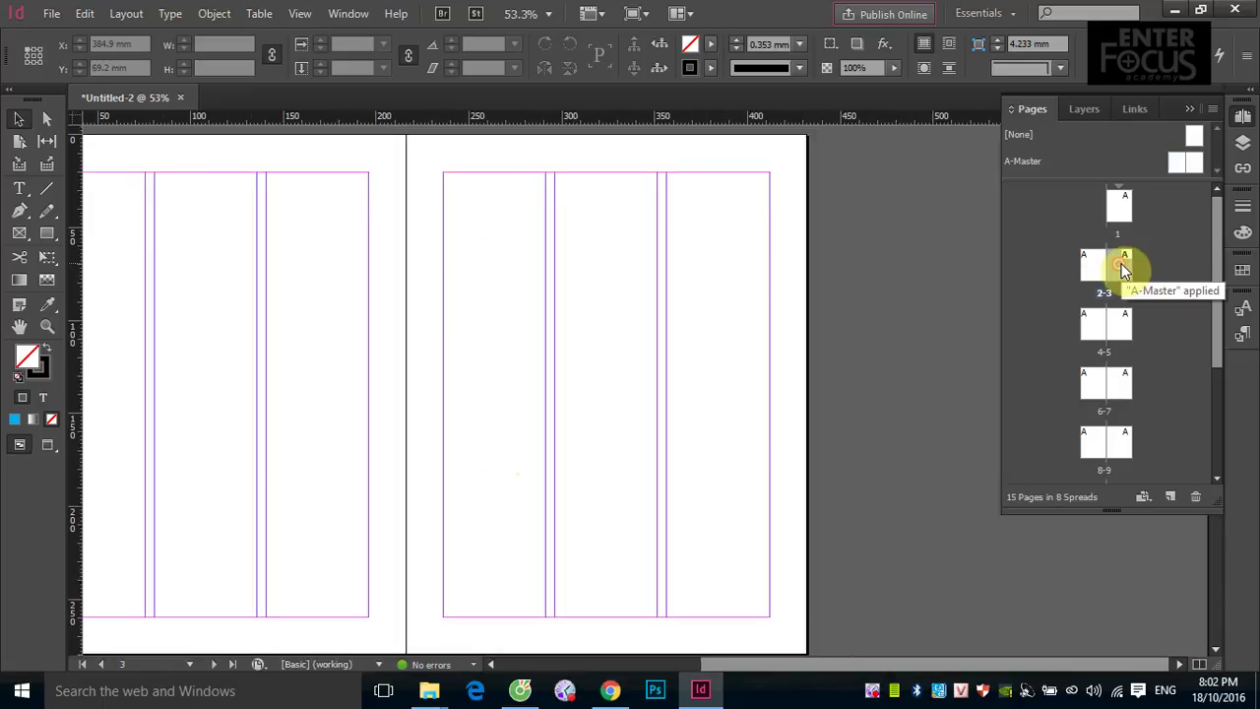
{"action": "double_click", "coordinate": [1125, 327]}
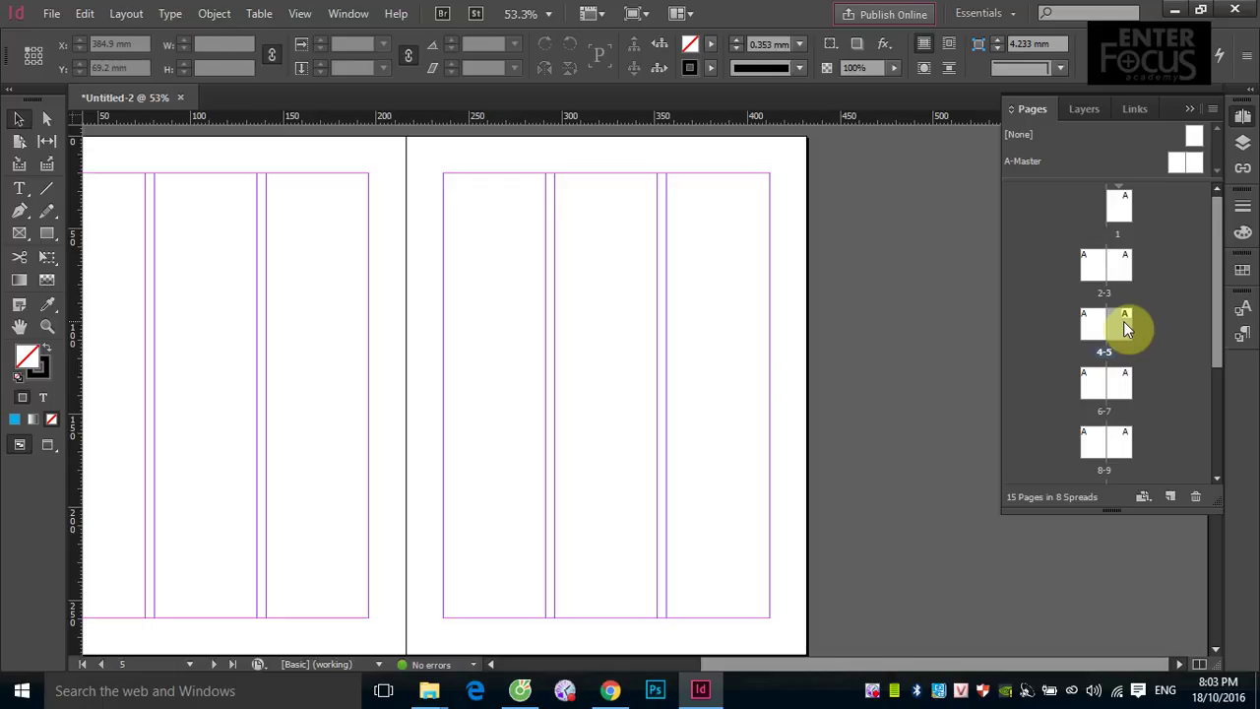
{"action": "mouse_move", "coordinate": [1219, 262]}
{"action": "left_mouse_down"}
{"action": "mouse_move", "coordinate": [1211, 392]}
{"action": "mouse_move", "coordinate": [1228, 244]}
{"action": "left_mouse_up"}
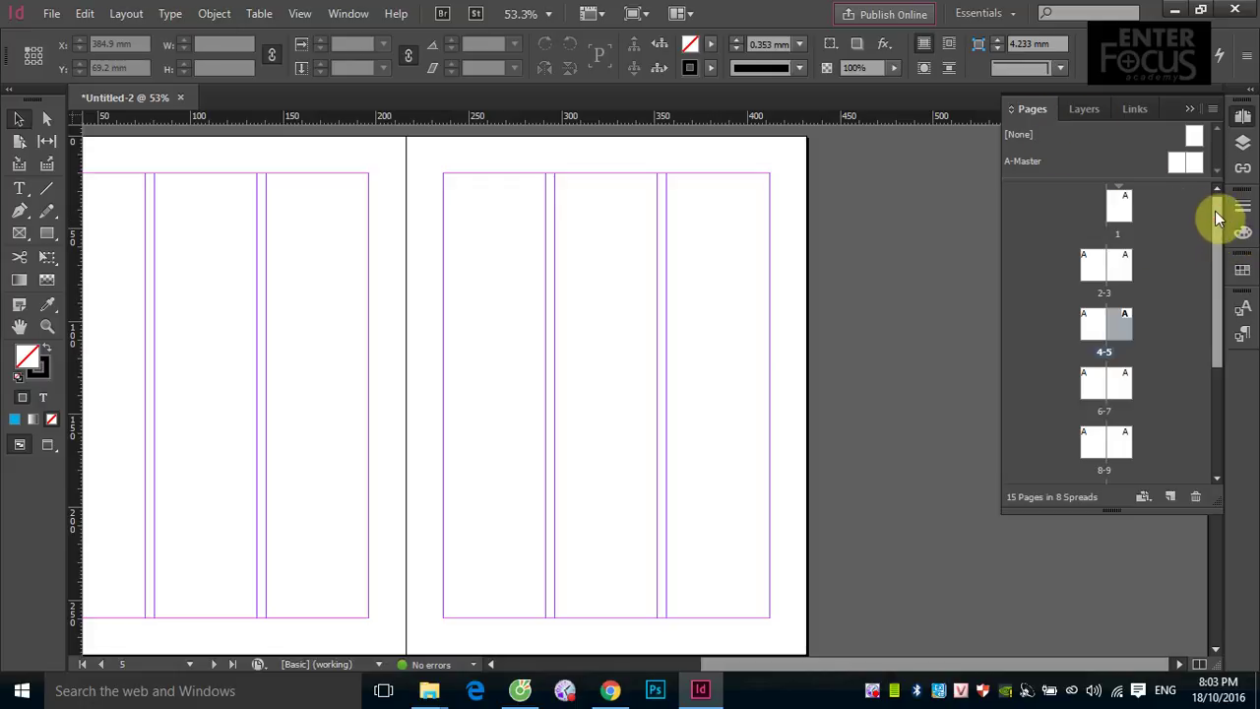
{"action": "left_click_drag", "start_coordinate": [1215, 216], "coordinate": [1221, 374]}
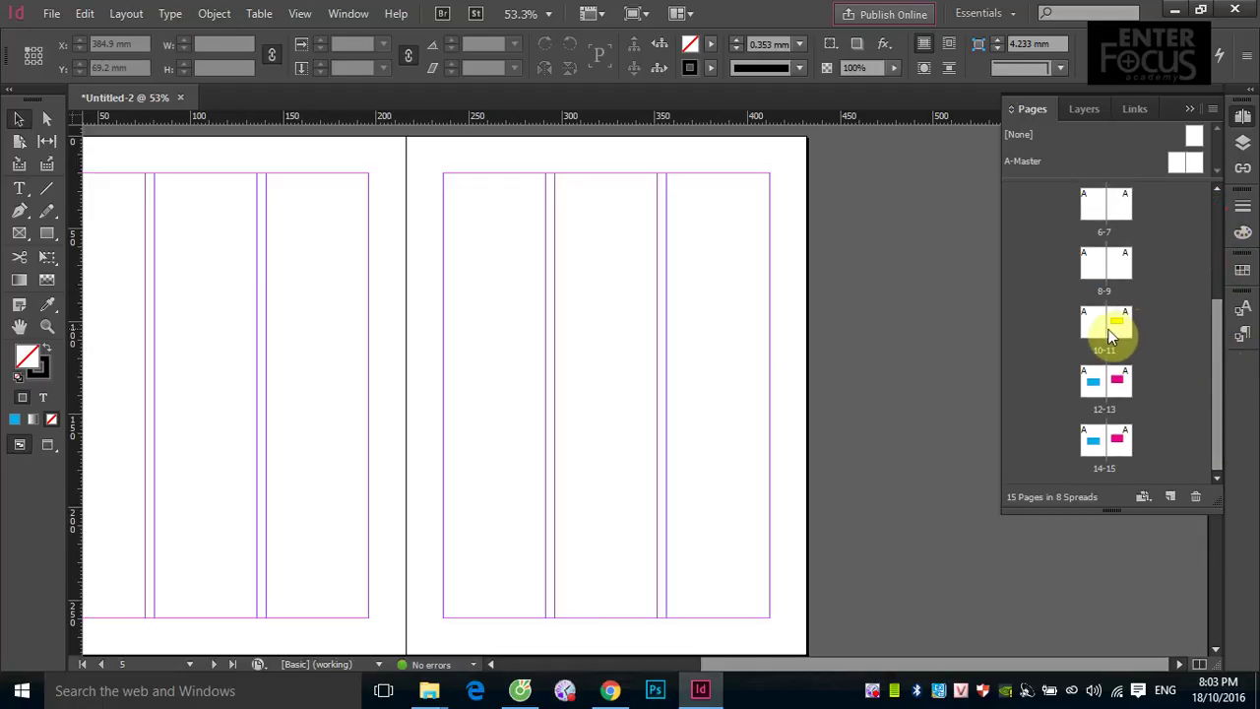
{"action": "double_click", "coordinate": [1117, 327]}
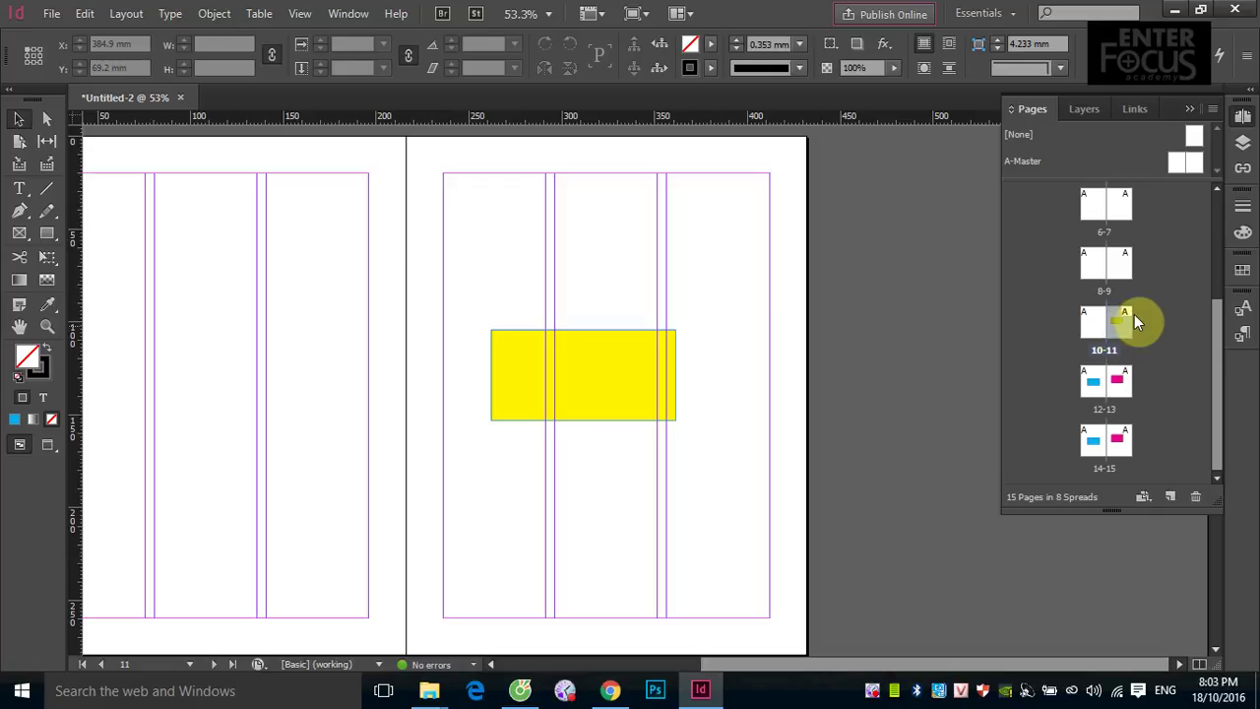
- Jump from page 11 to page 4 of the document
{"action": "left_click", "coordinate": [160, 656]}
{"action": "left_click", "coordinate": [140, 667]}
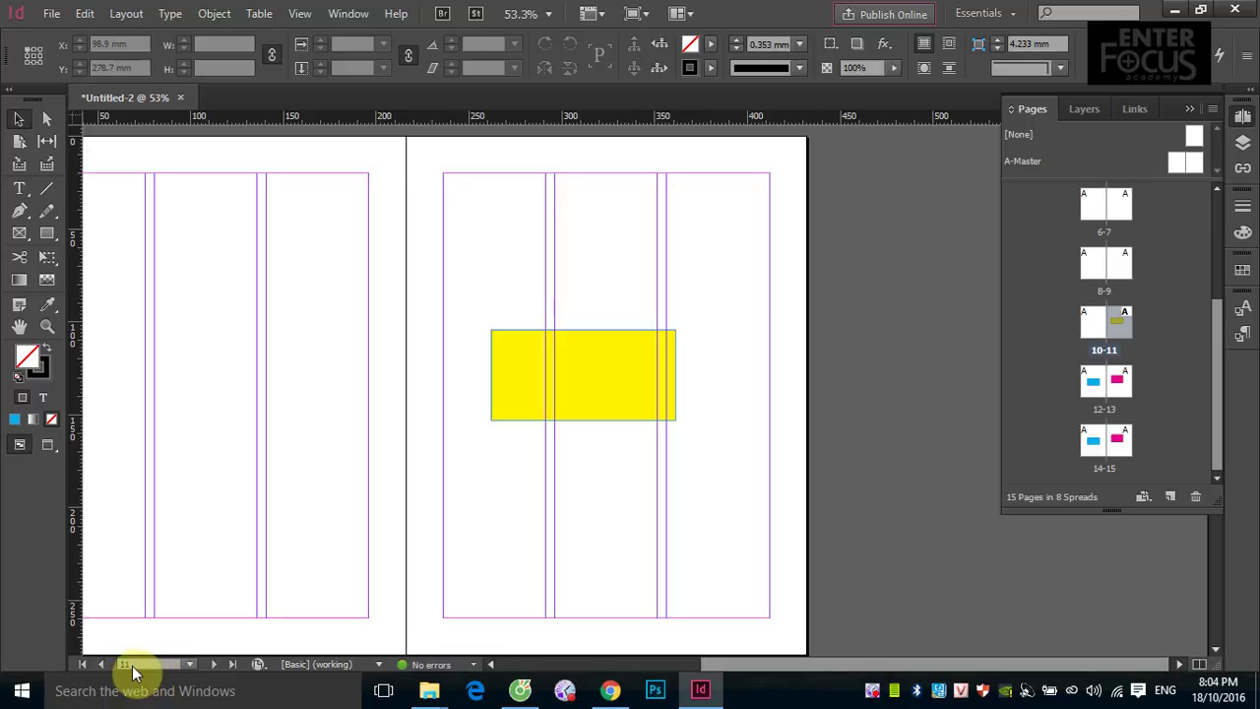
{"action": "left_click", "coordinate": [191, 666]}
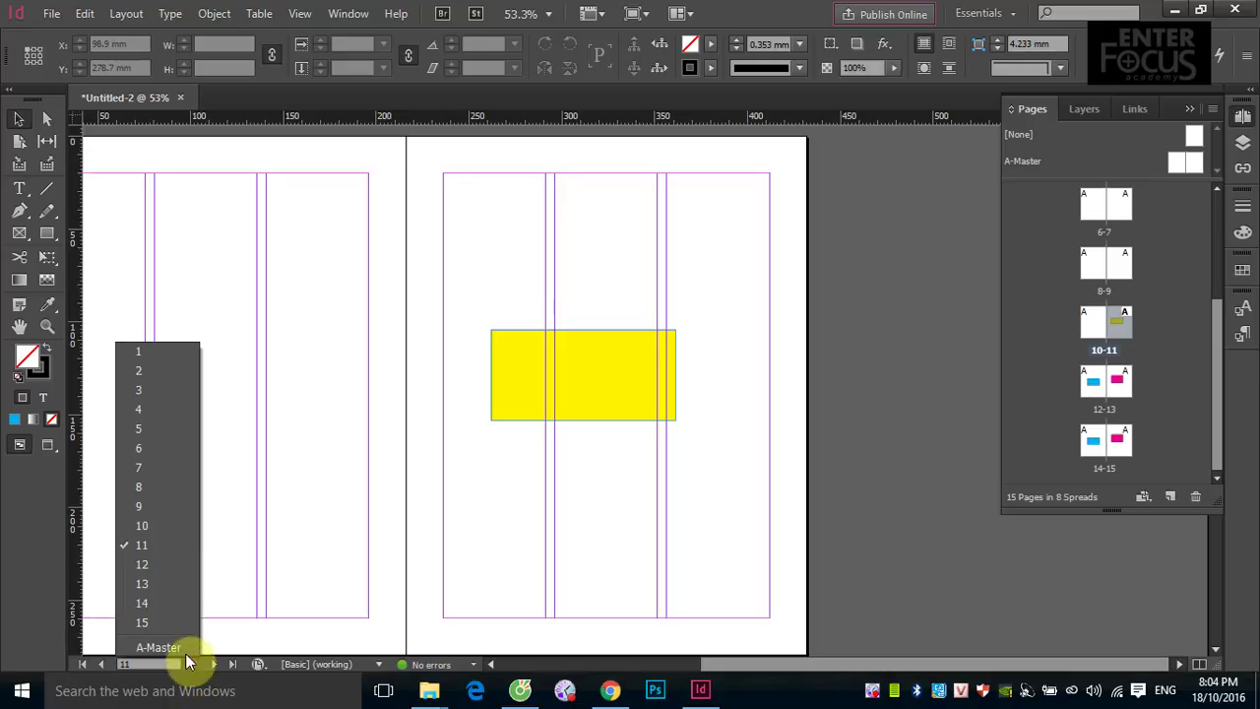
{"action": "left_click", "coordinate": [138, 409]}
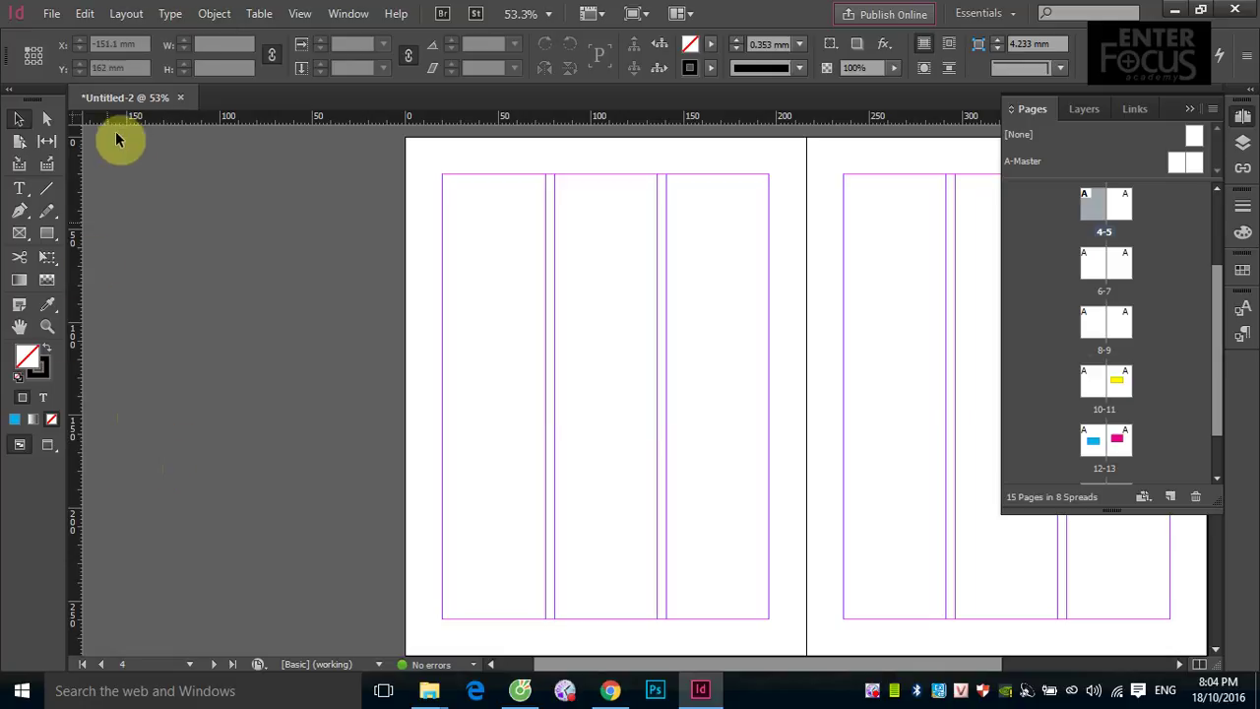
- Go to page 15 of the document using Go to Page
{"action": "left_click", "coordinate": [125, 20]}
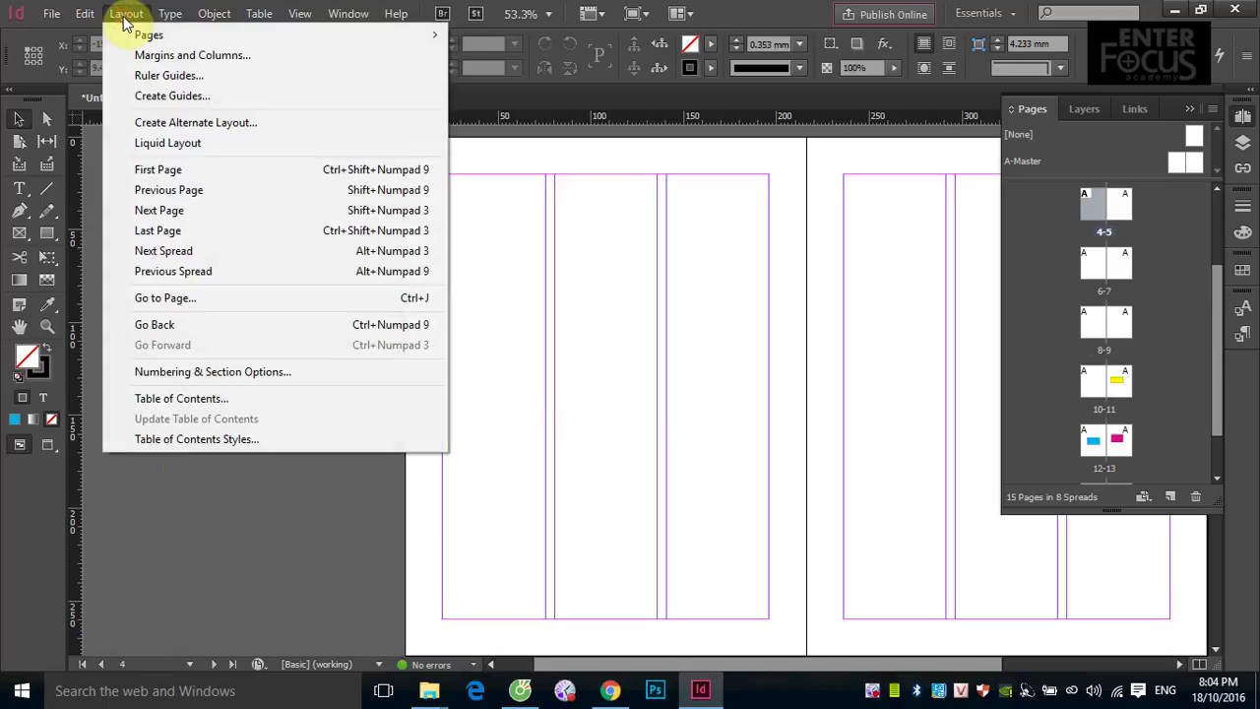
{"action": "left_click", "coordinate": [143, 299]}
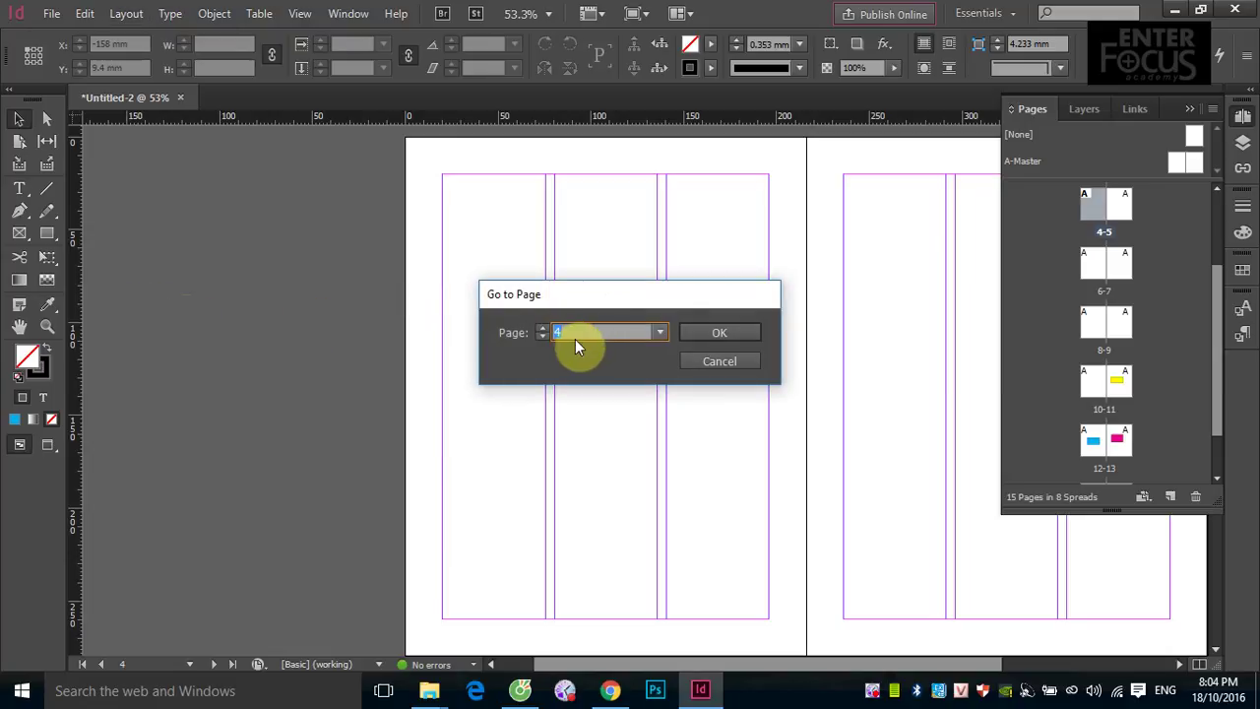
{"action": "left_click", "coordinate": [661, 332]}
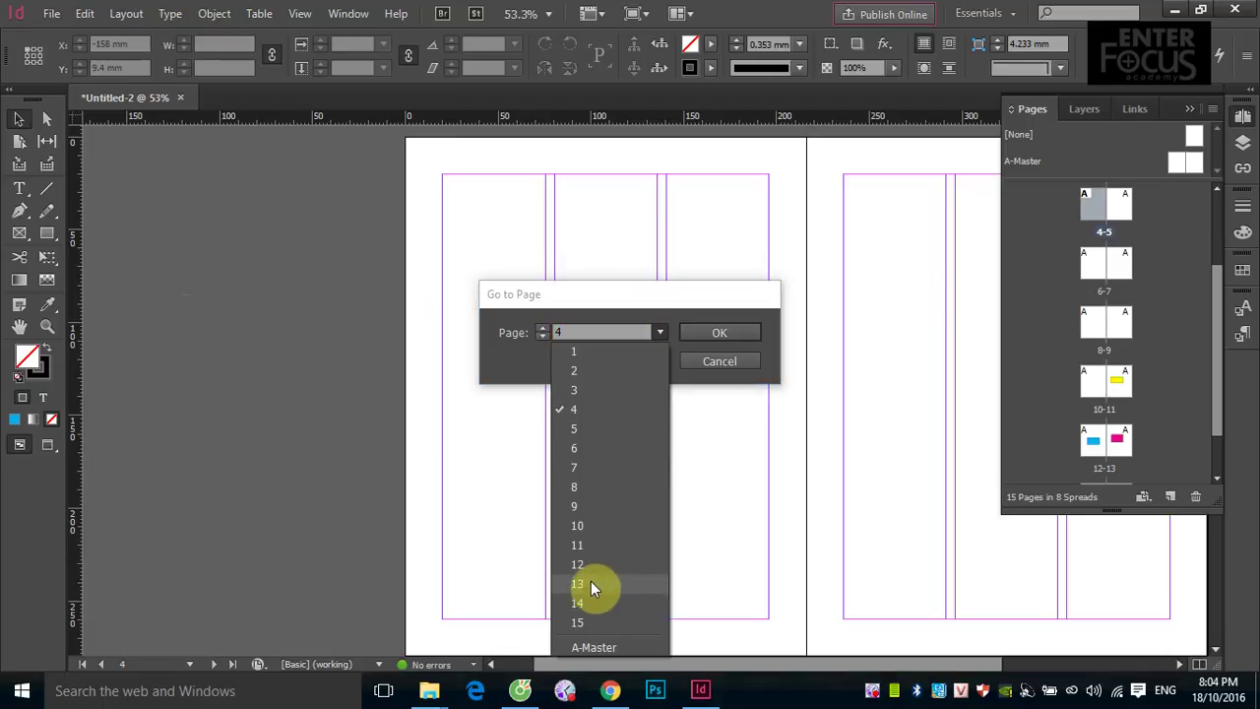
{"action": "left_click", "coordinate": [588, 620]}
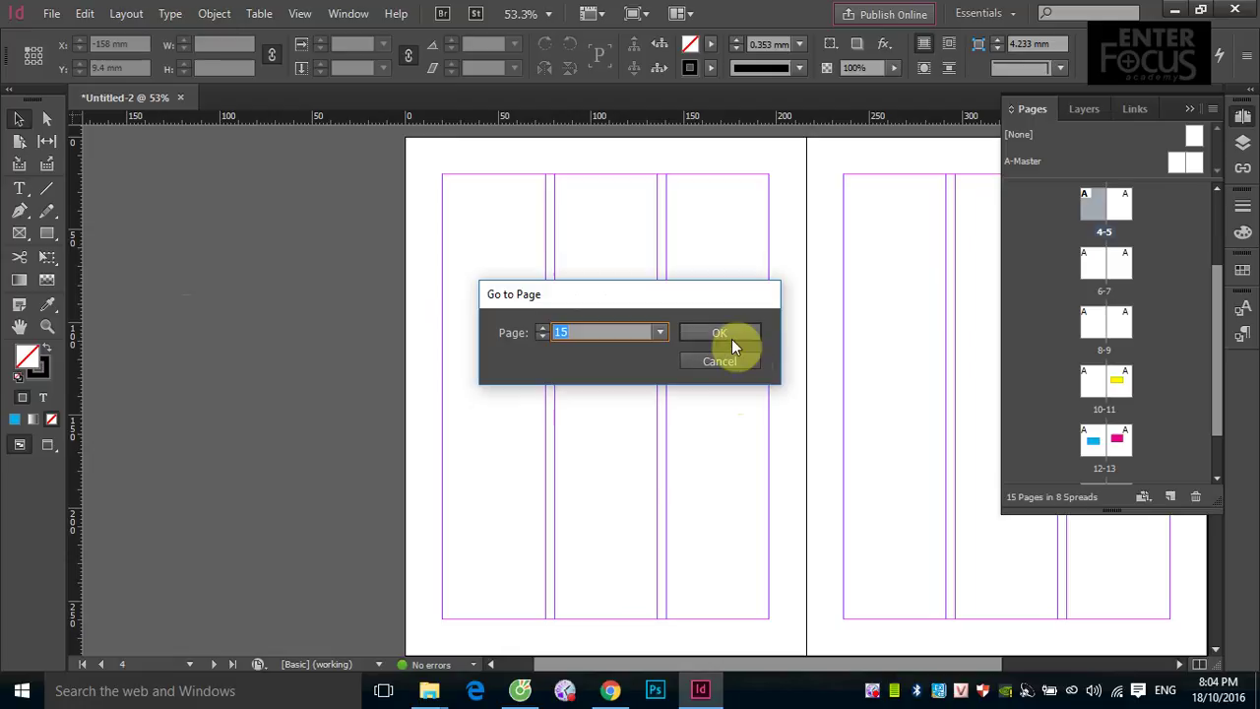
{"action": "left_click", "coordinate": [731, 338]}
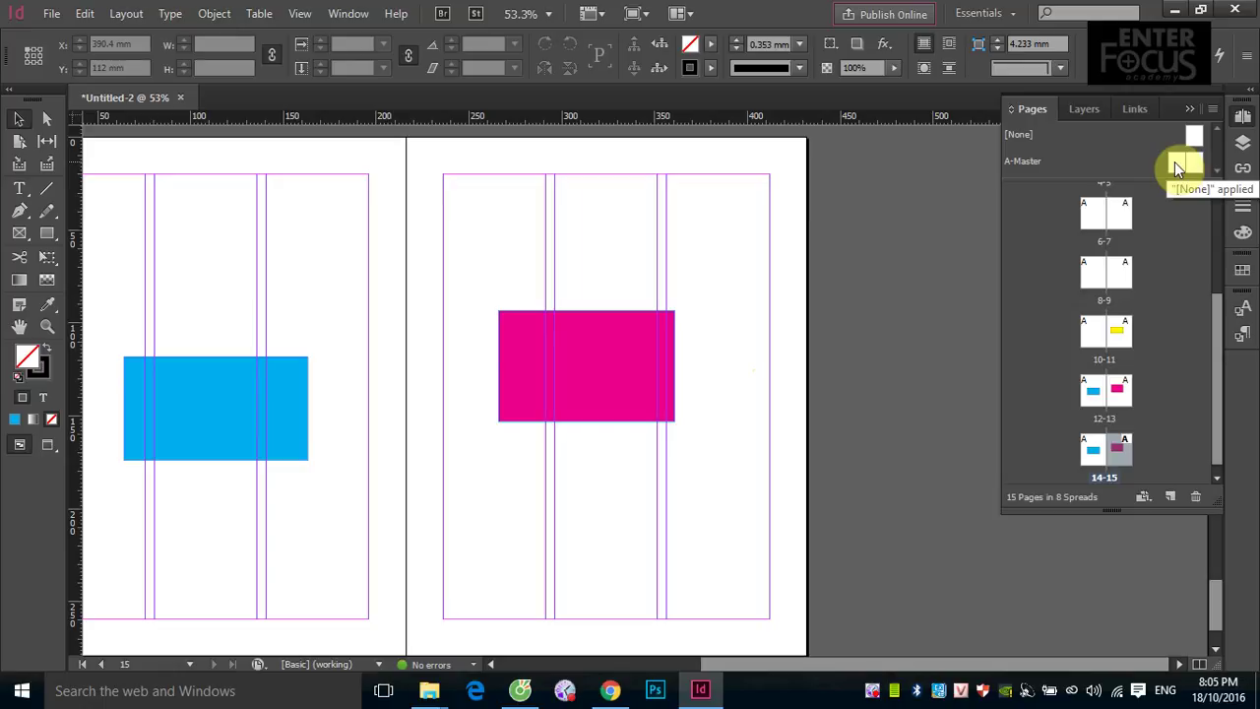
{"action": "left_click", "coordinate": [191, 662]}
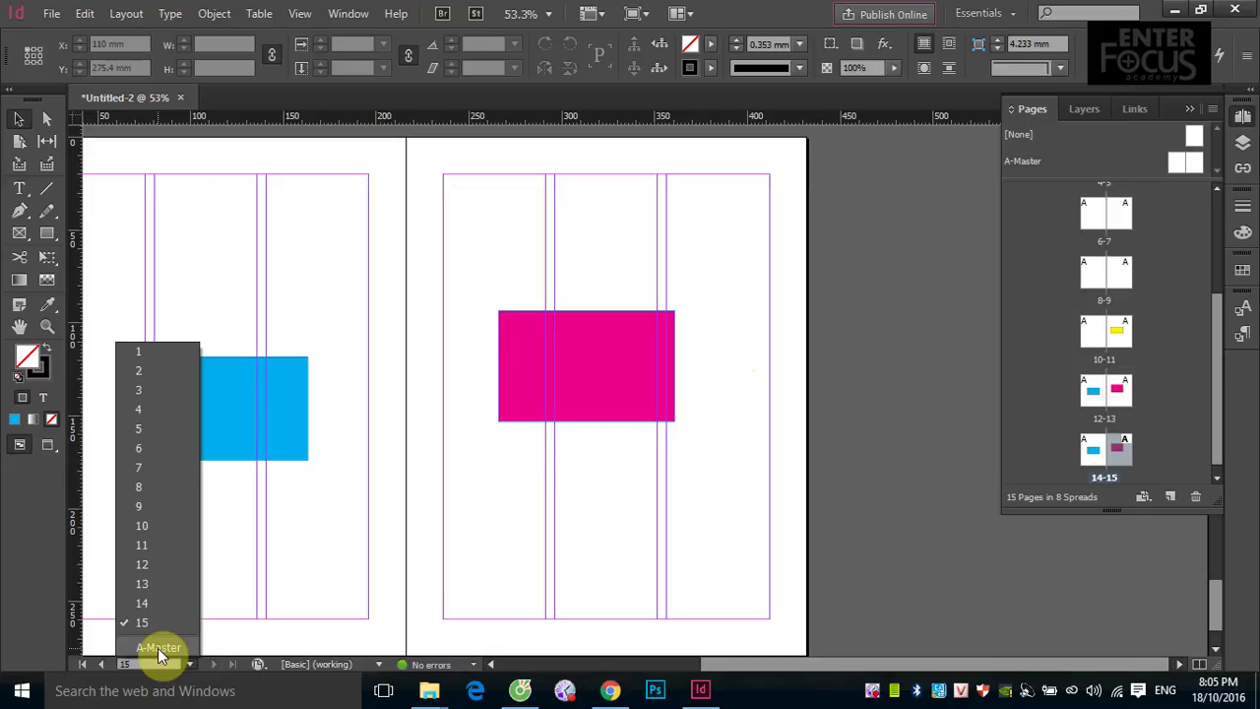
{"action": "left_click", "coordinate": [129, 19]}
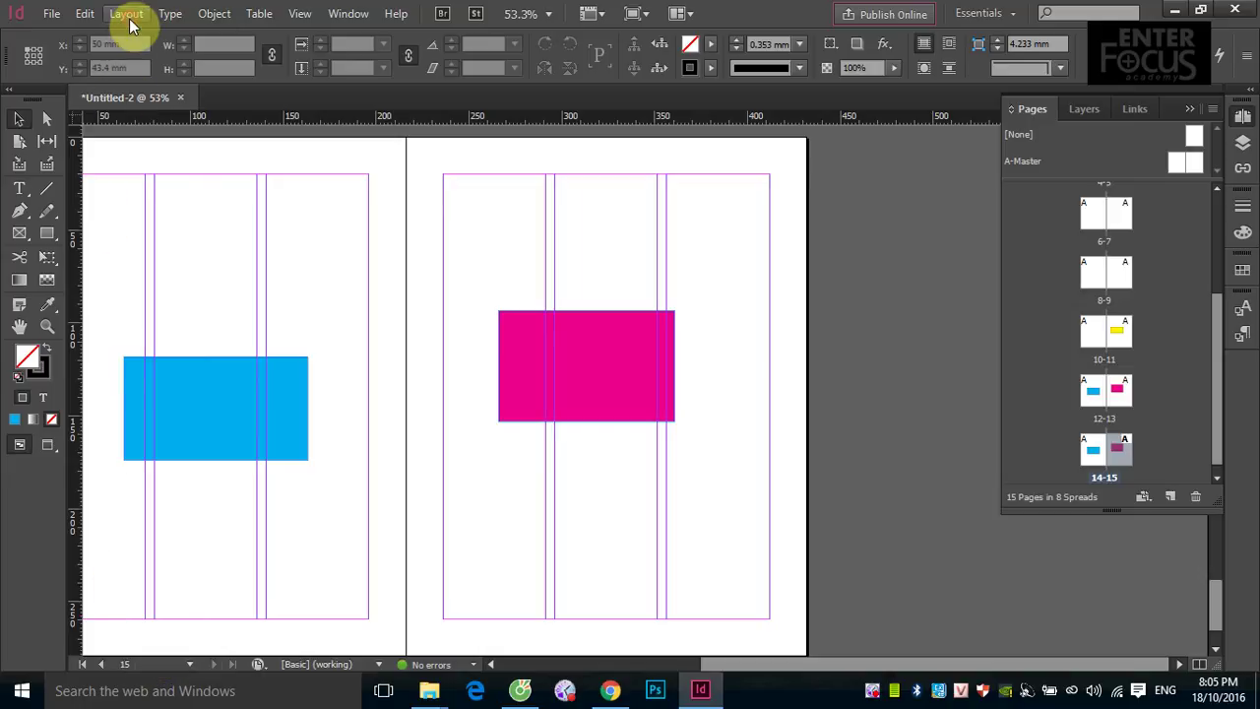
{"action": "left_click", "coordinate": [129, 18]}
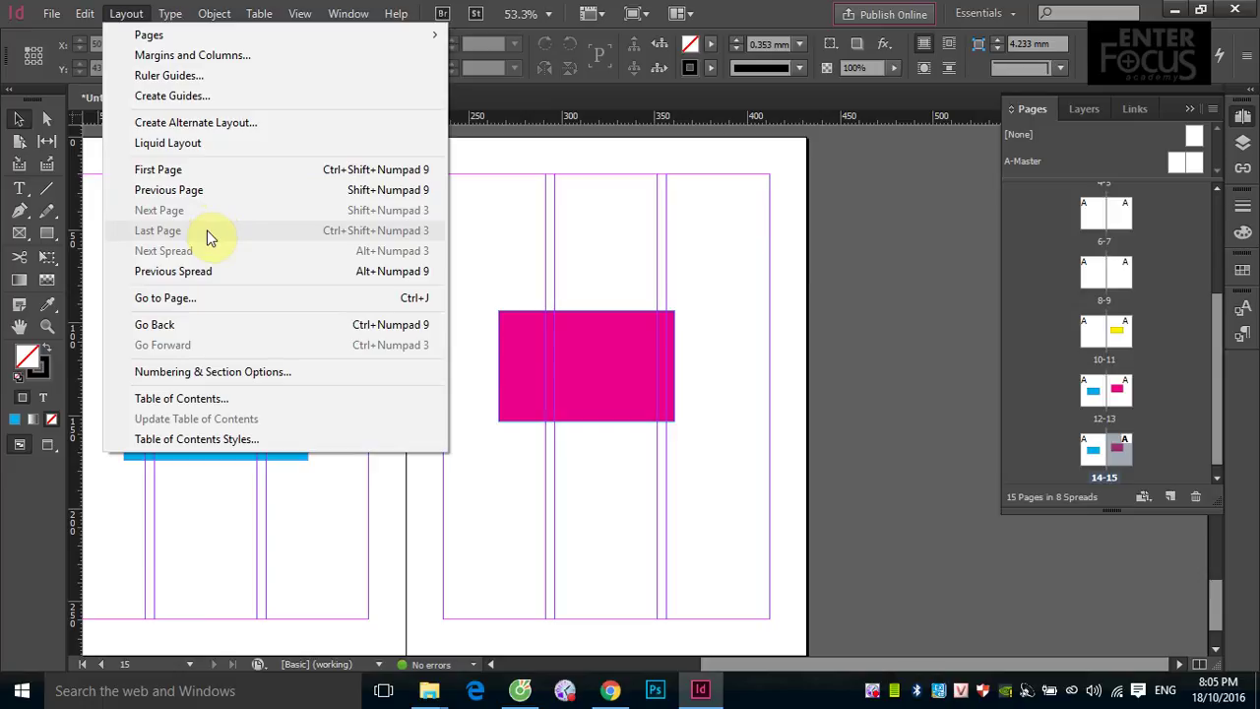
{"action": "left_click", "coordinate": [188, 296]}
{"action": "left_click", "coordinate": [661, 335]}
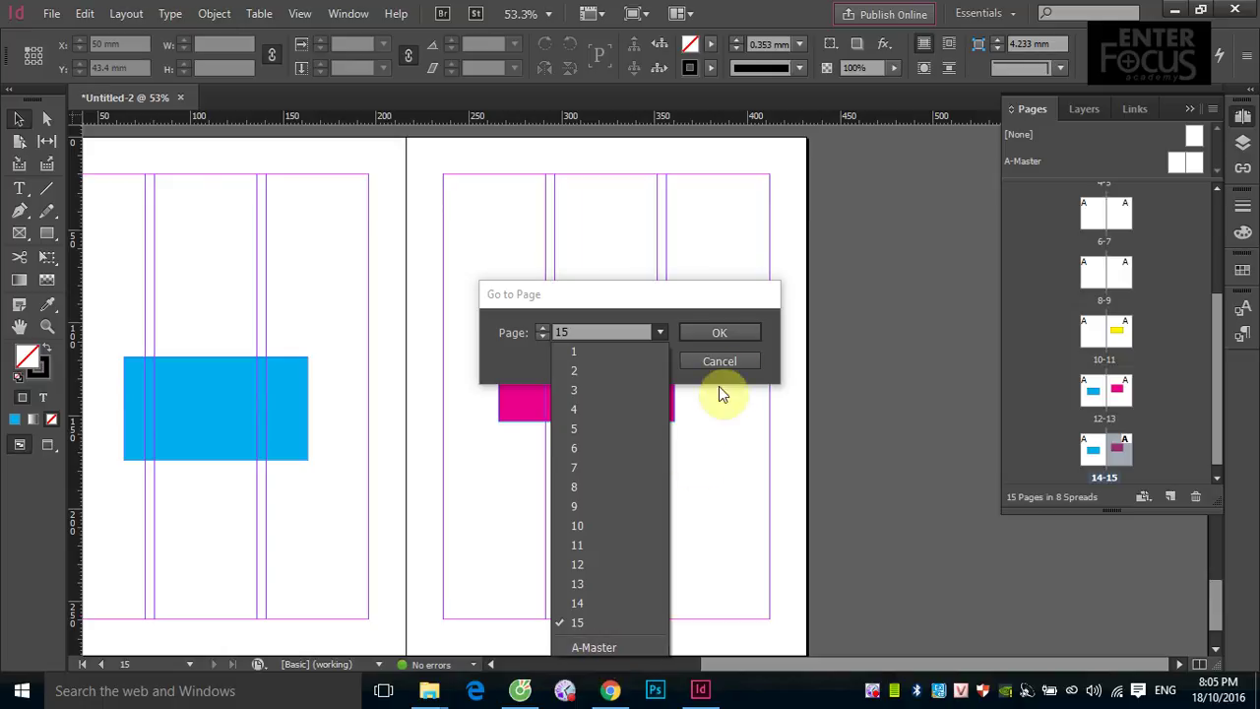
{"action": "left_click", "coordinate": [731, 363]}
{"action": "left_click", "coordinate": [730, 363]}
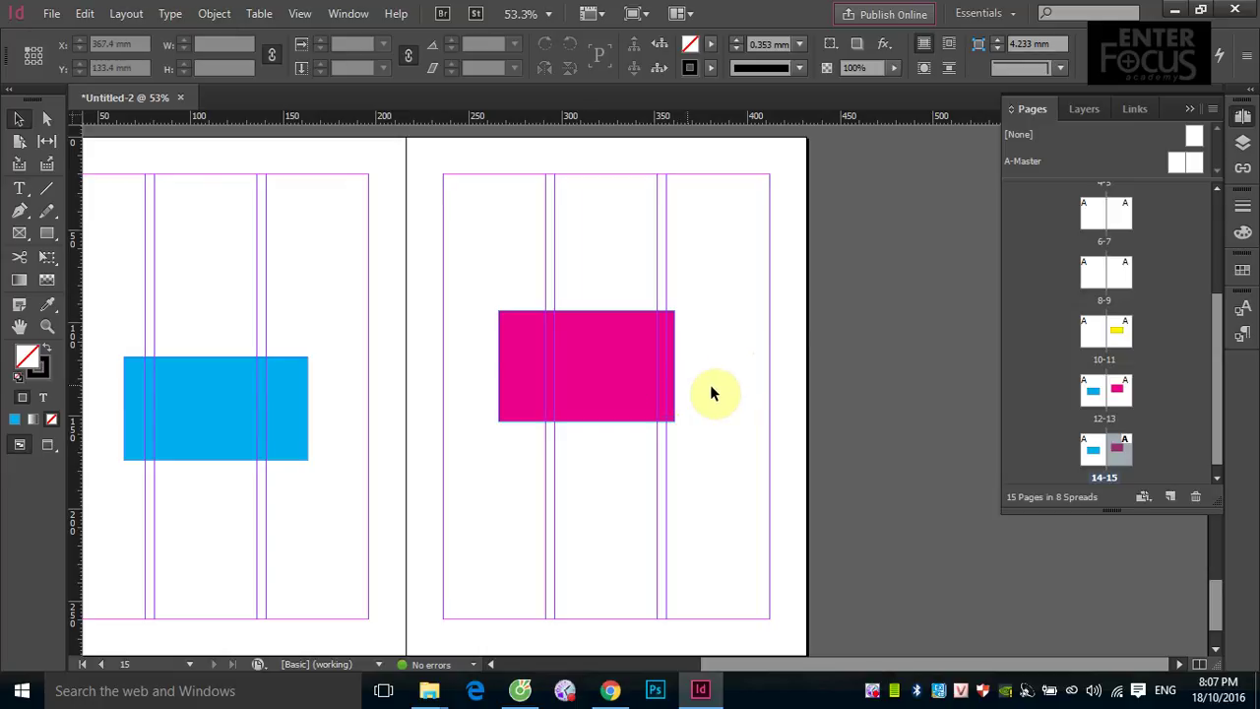
- Open A-Master and draw a rectangle about 75 × 18 mm at the upper-left corner of its left page
{"action": "double_click", "coordinate": [1181, 169]}
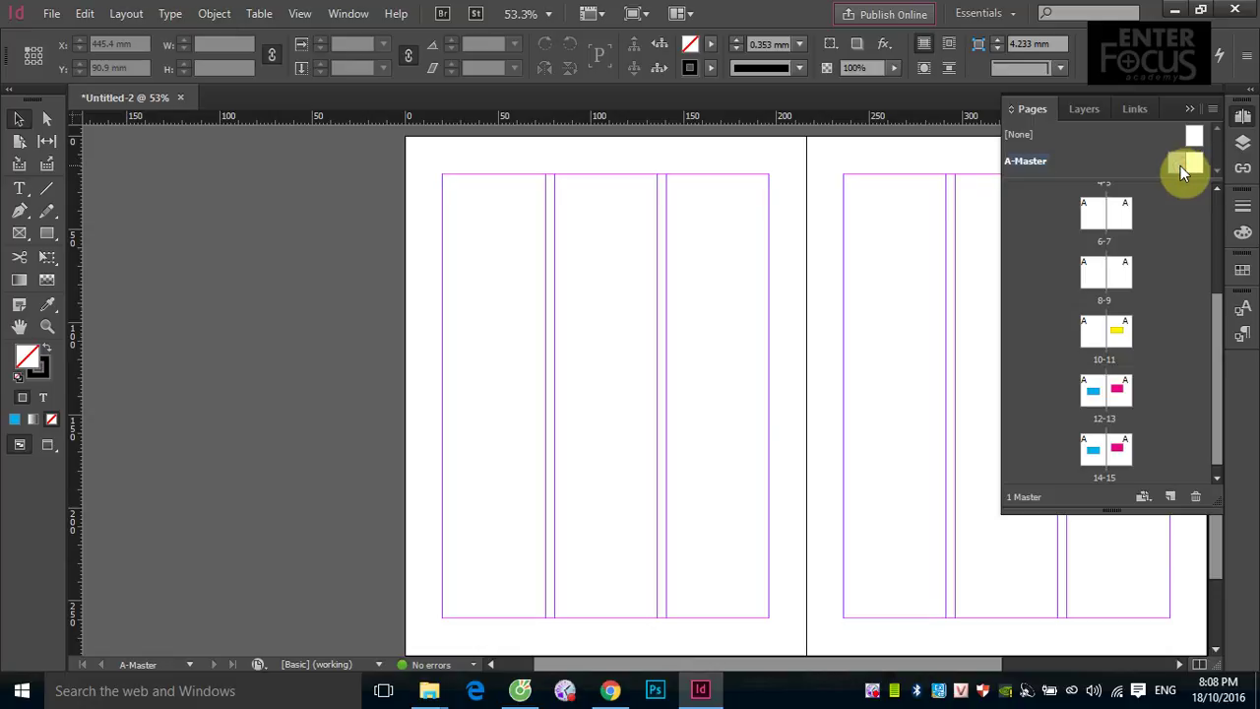
{"action": "left_click", "coordinate": [47, 234]}
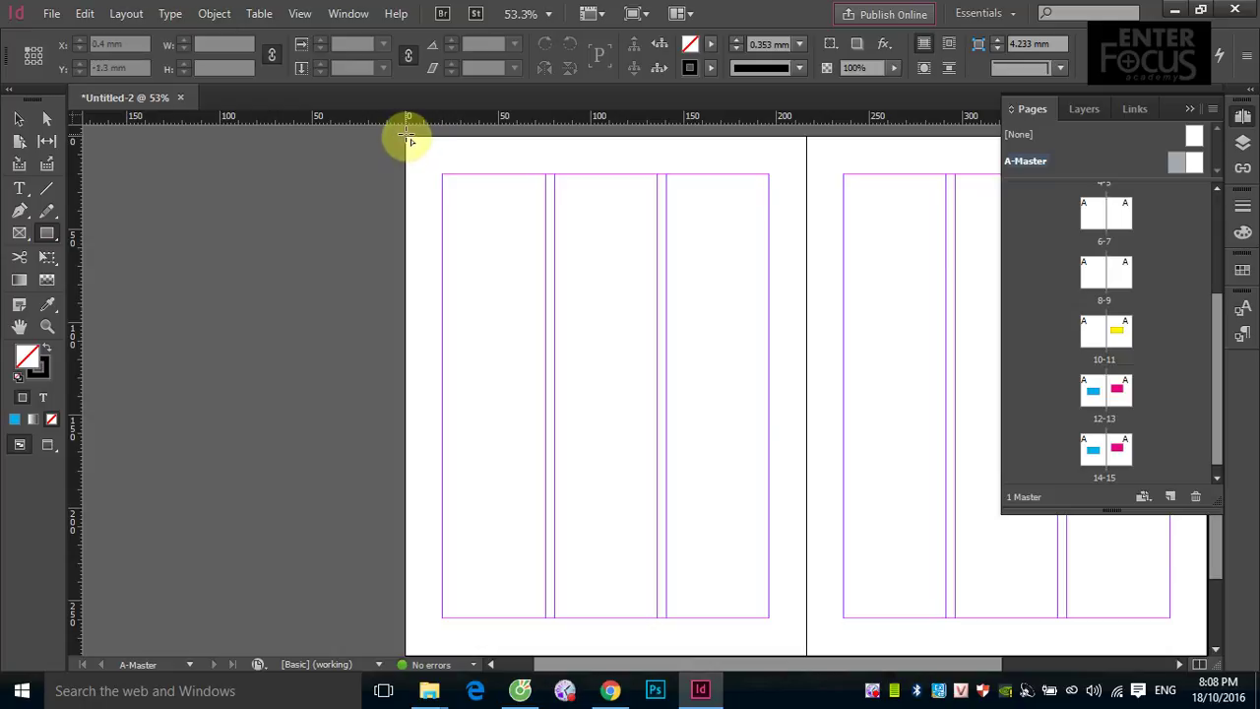
{"action": "left_click_drag", "start_coordinate": [406, 135], "coordinate": [545, 169]}
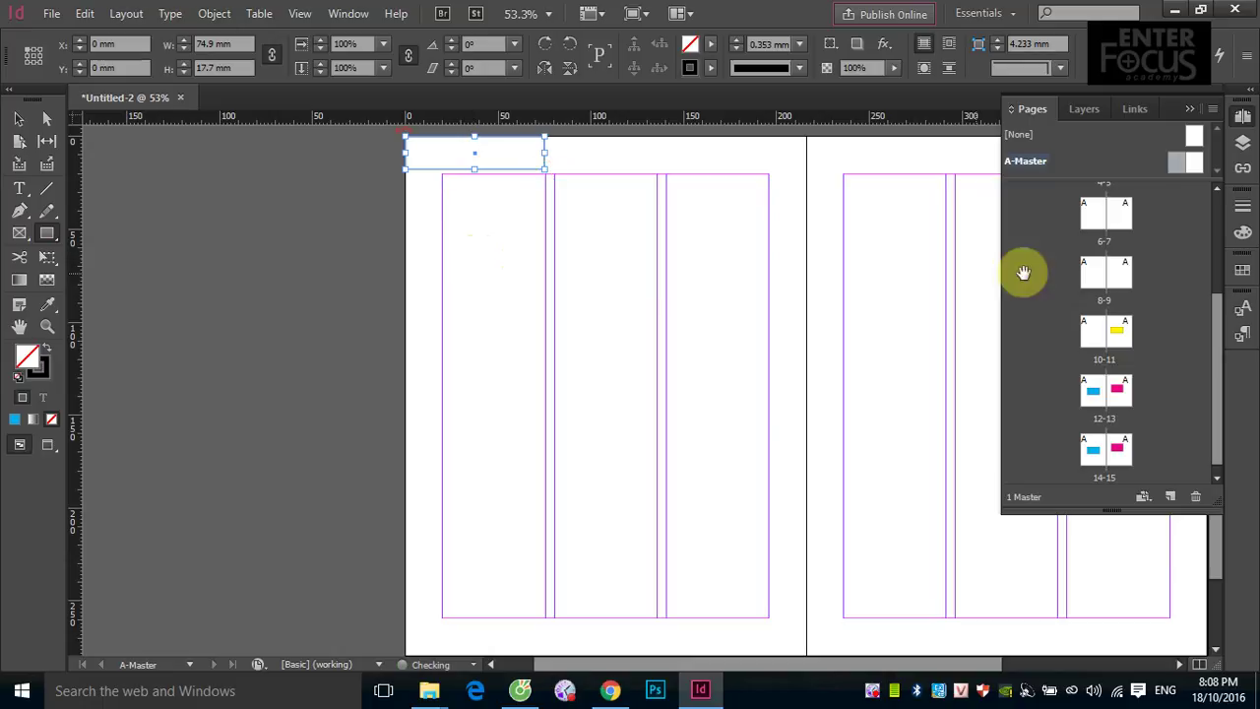
- Fill the new rectangle with the magenta swatch C=0 M=100 Y=0 K=0
{"action": "left_click", "coordinate": [1243, 272]}
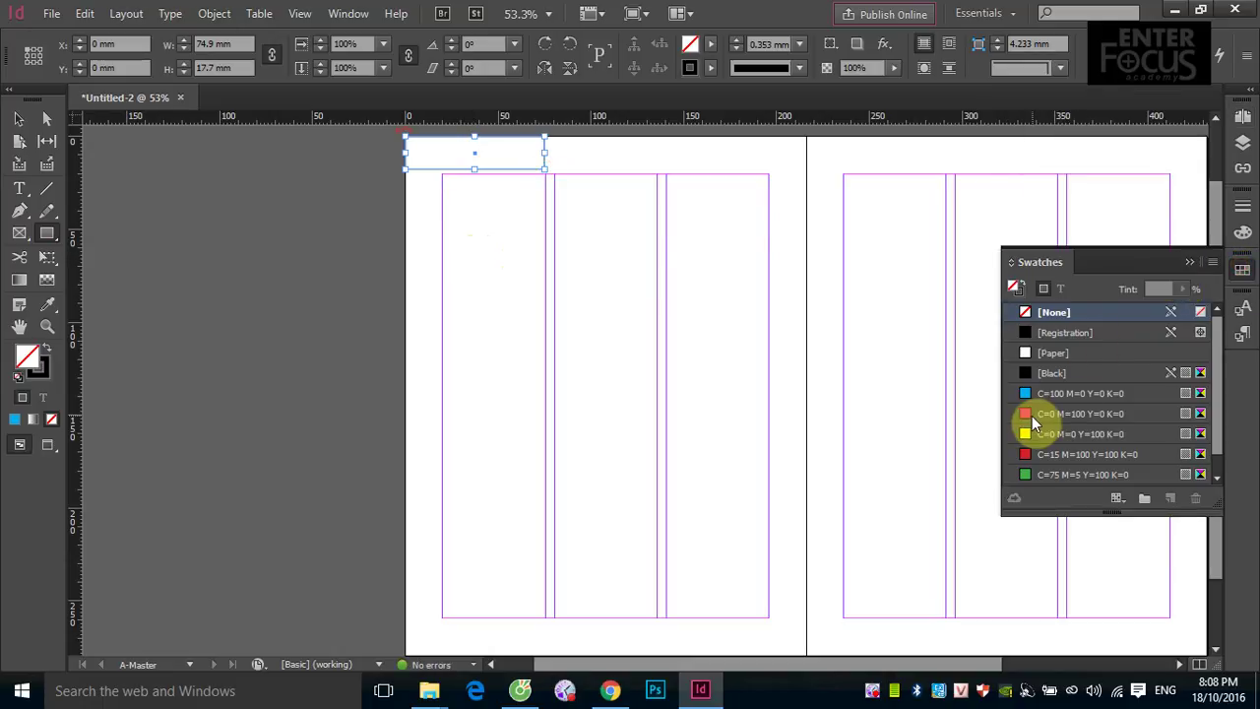
{"action": "left_click", "coordinate": [1028, 415]}
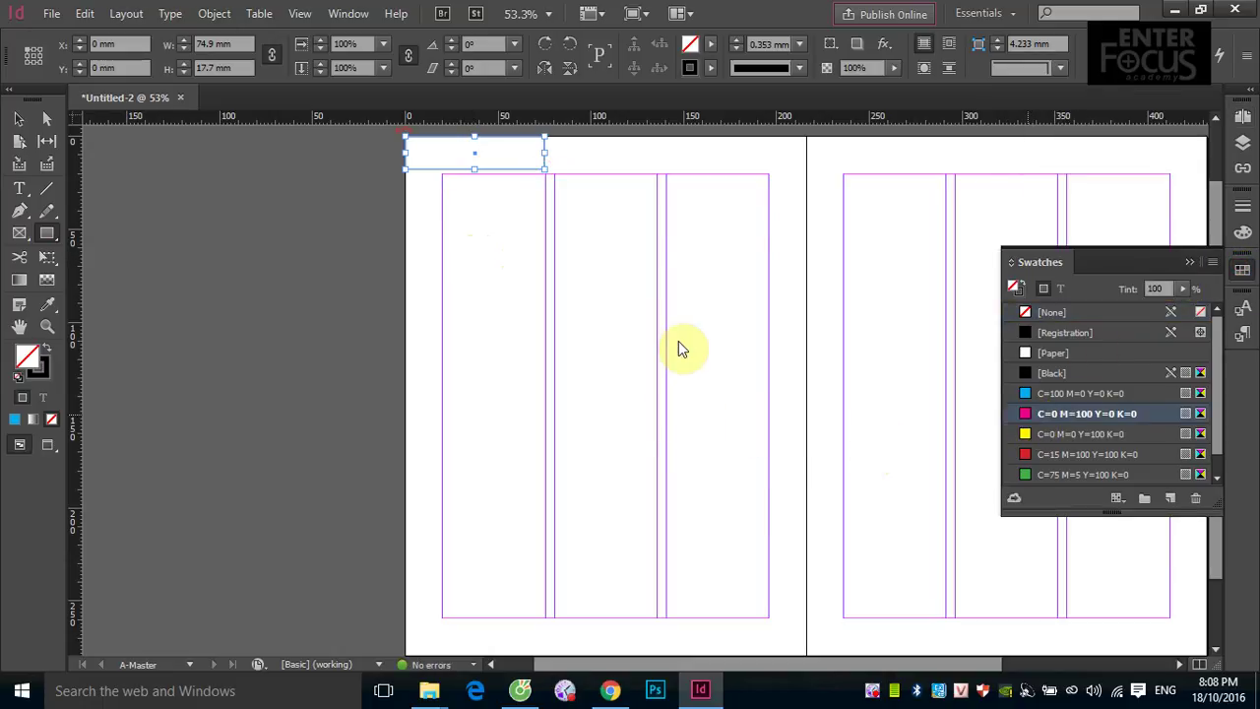
{"action": "double_click", "coordinate": [1028, 413]}
{"action": "left_click", "coordinate": [817, 227]}
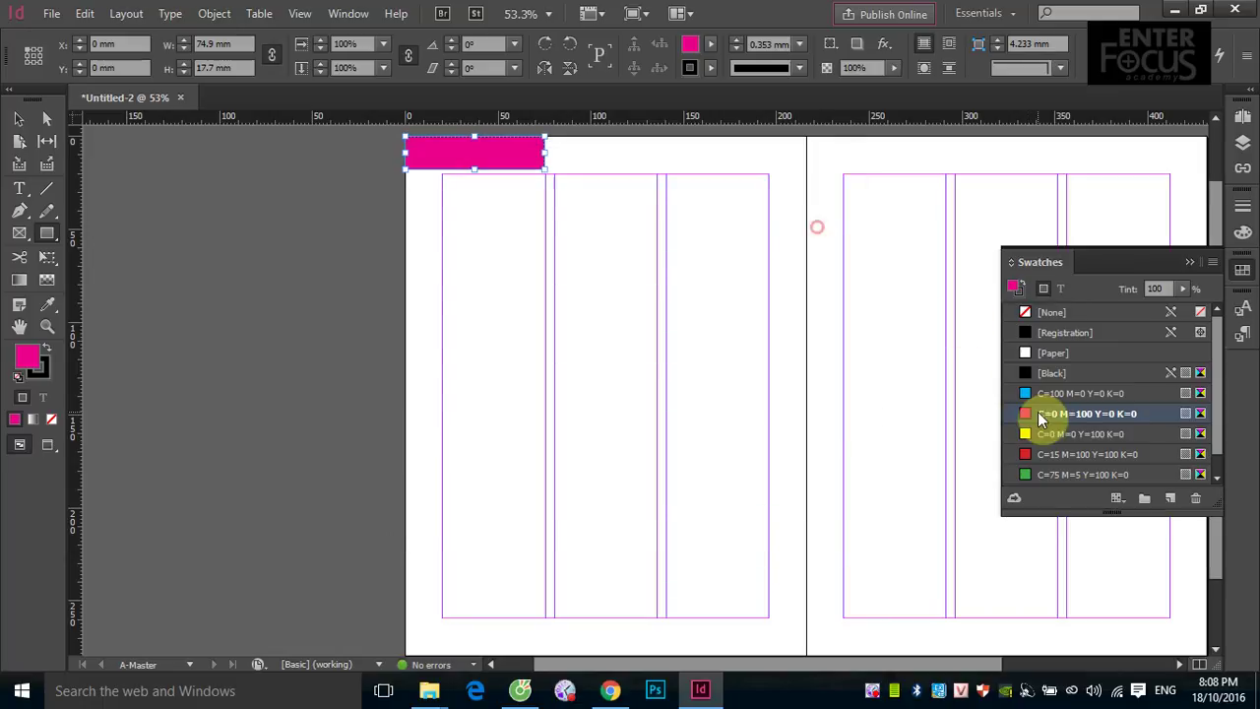
{"action": "left_click", "coordinate": [1190, 260]}
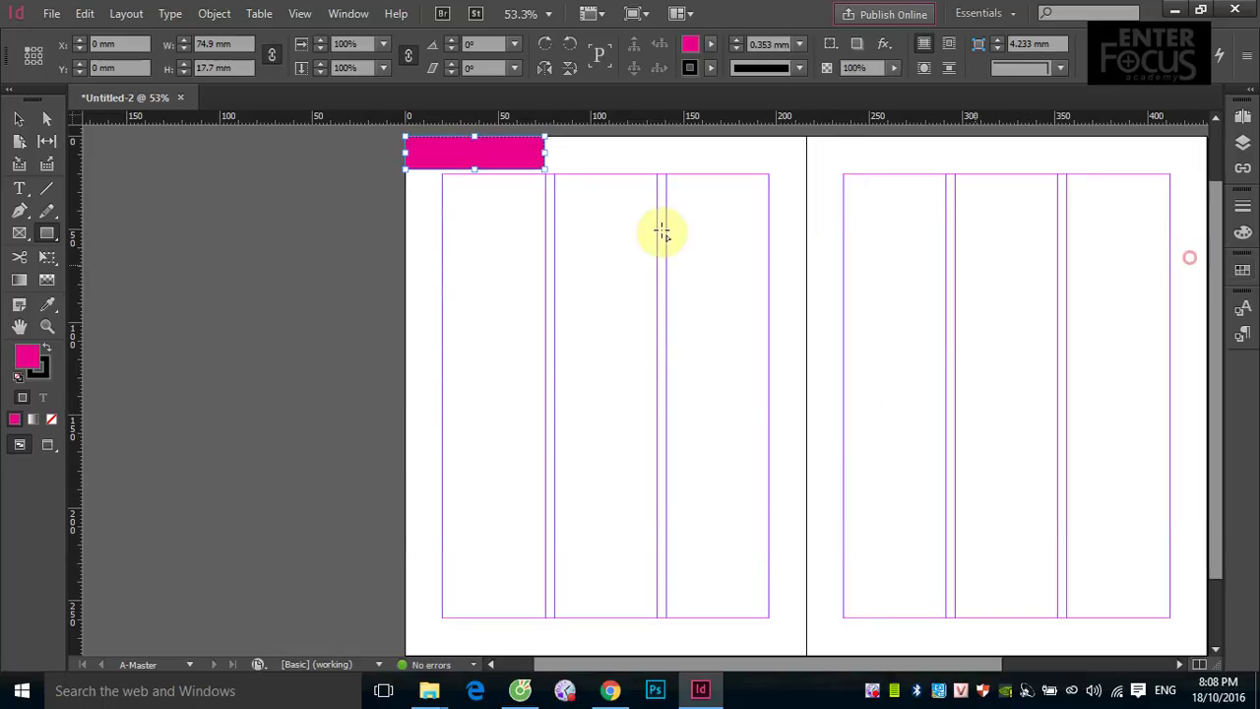
- Draw a text frame about 30 × 10 mm beside the magenta rectangle, above the column guides
{"action": "left_click", "coordinate": [19, 120]}
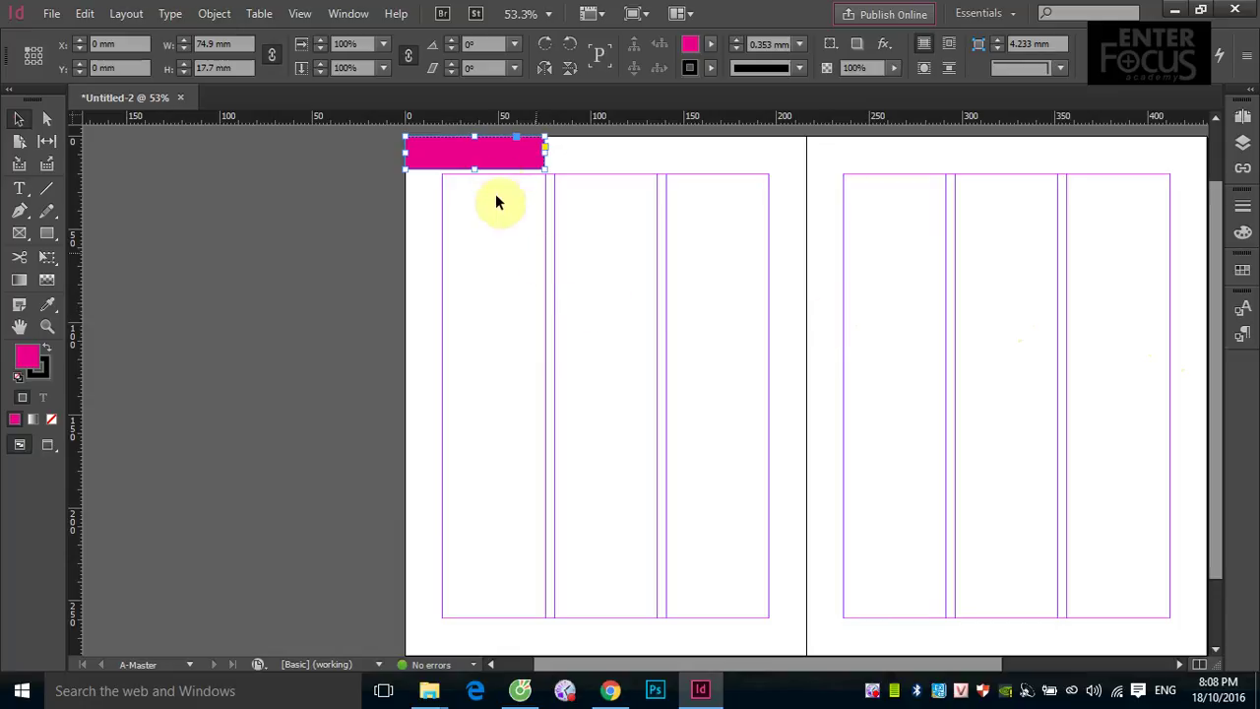
{"action": "left_click", "coordinate": [490, 161]}
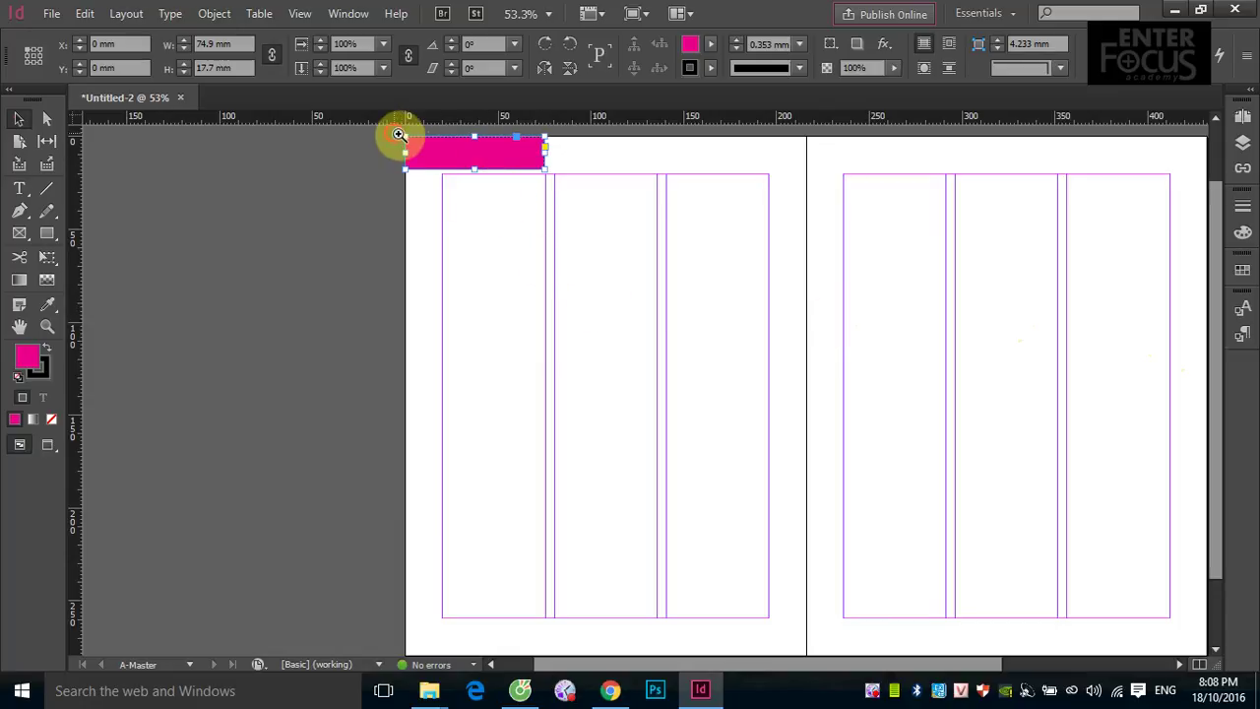
{"action": "left_click_drag", "start_coordinate": [403, 133], "coordinate": [630, 226]}
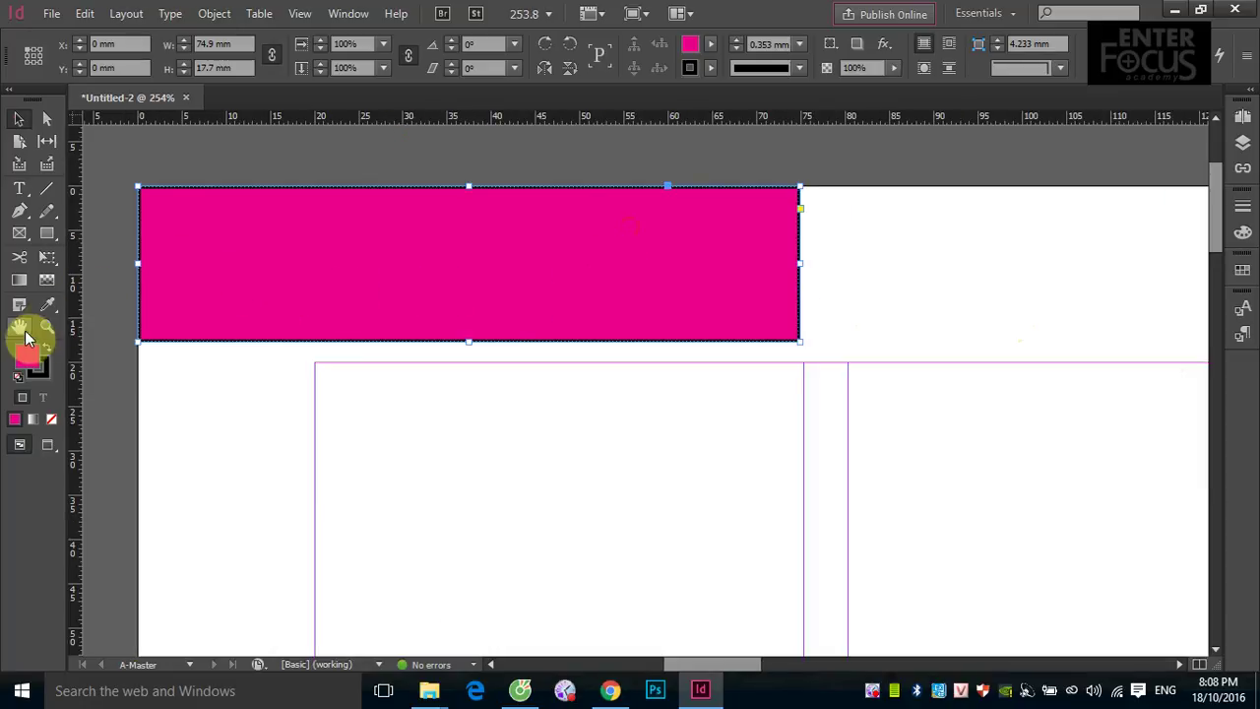
{"action": "left_click", "coordinate": [18, 189]}
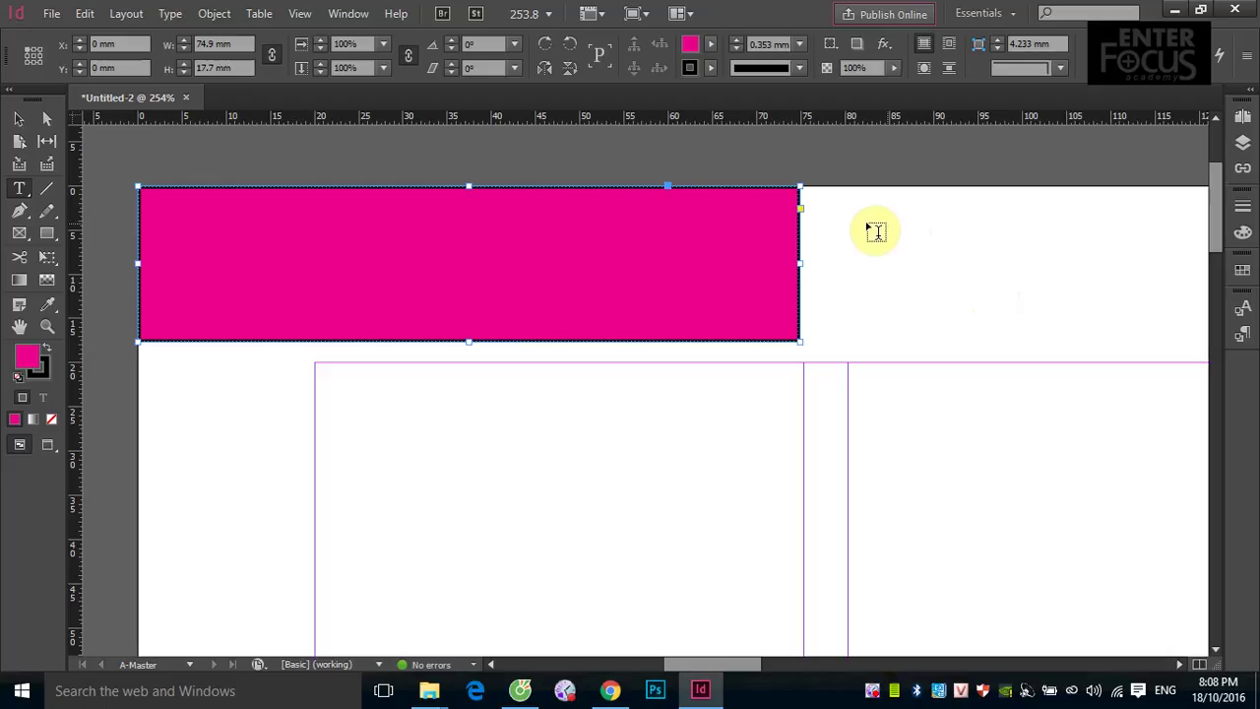
{"action": "left_click_drag", "start_coordinate": [825, 218], "coordinate": [1093, 307]}
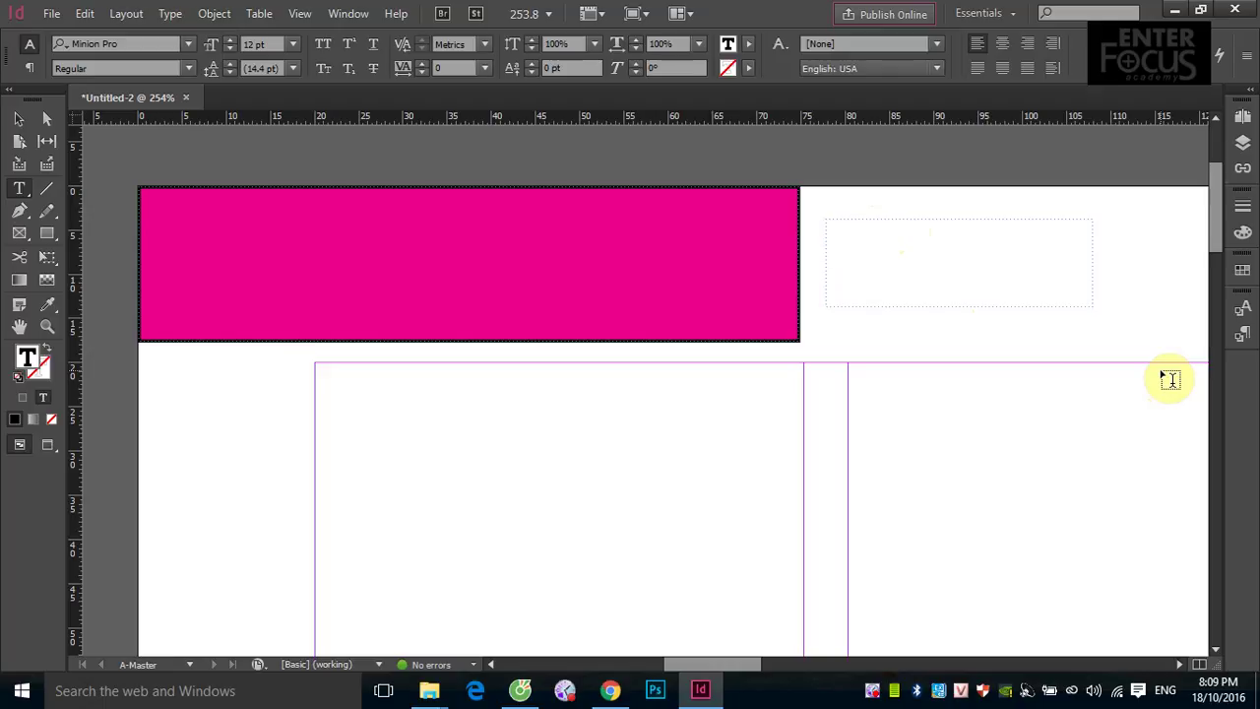
- Enter the header text "Giáo trình hướng dẫn sử dụng InDesign" in the text frame
{"action": "type", "text": "Gia"}
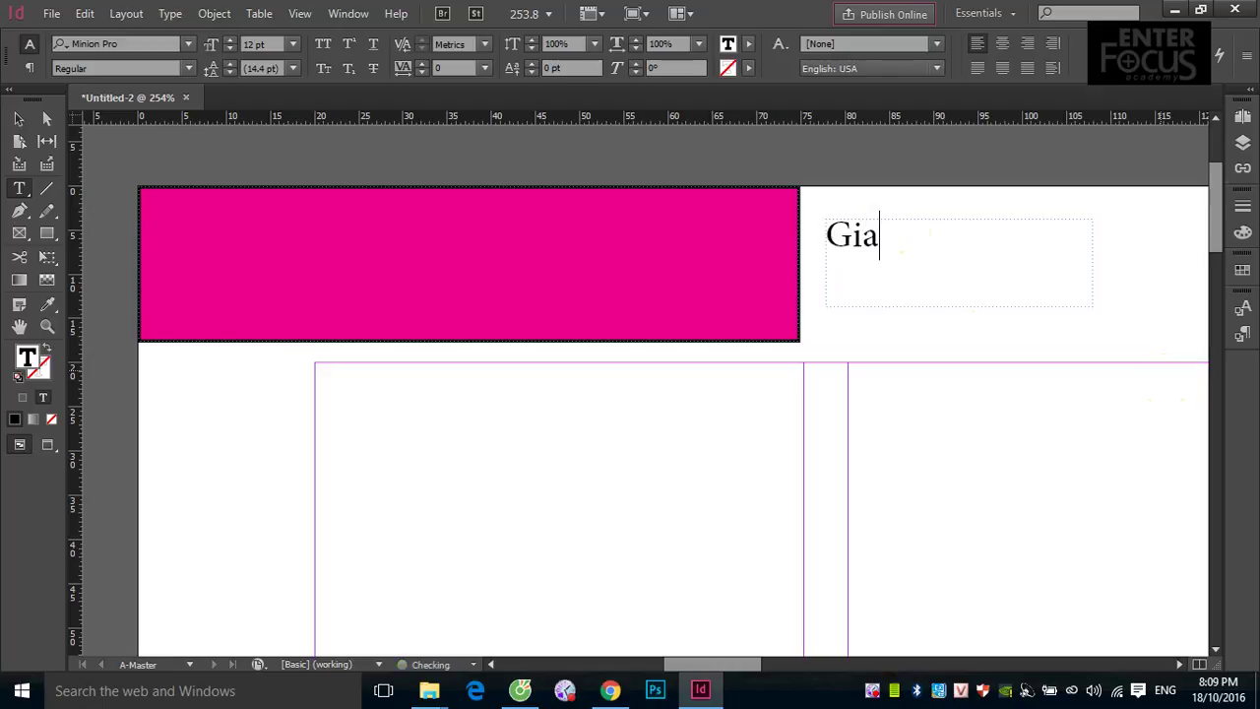
{"action": "type", "text": "so trin"}
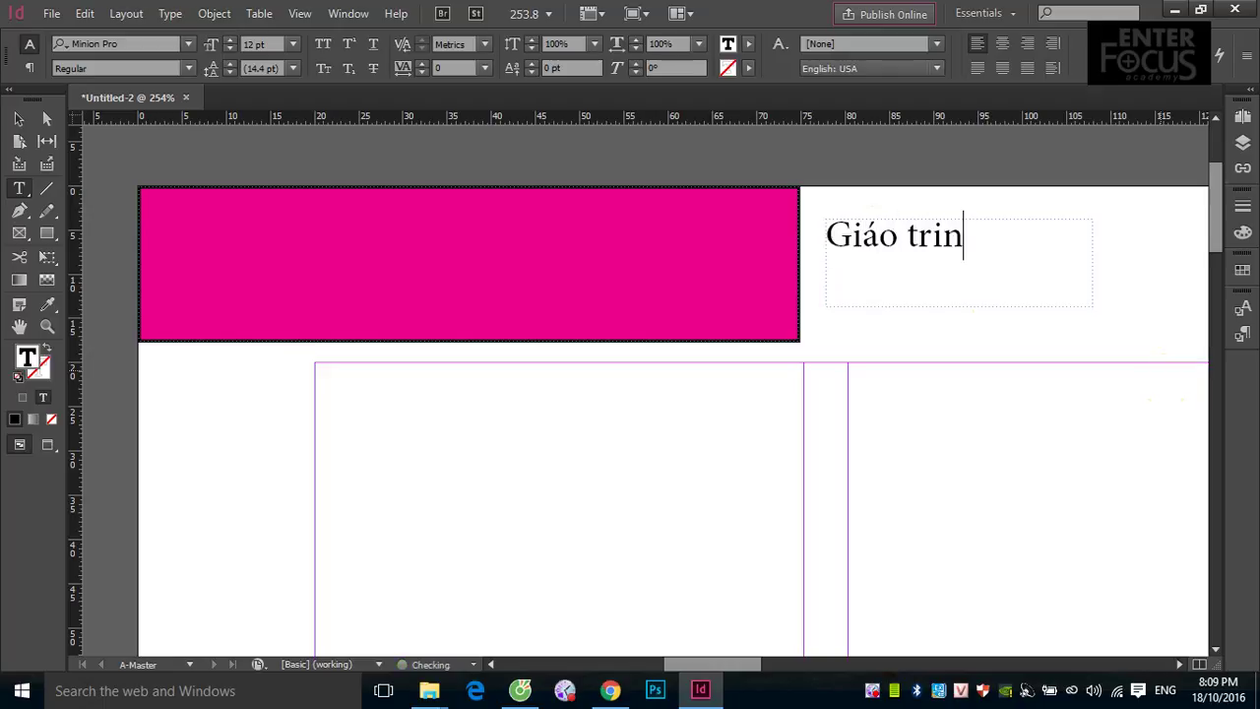
{"action": "type", "text": "hf huw"}
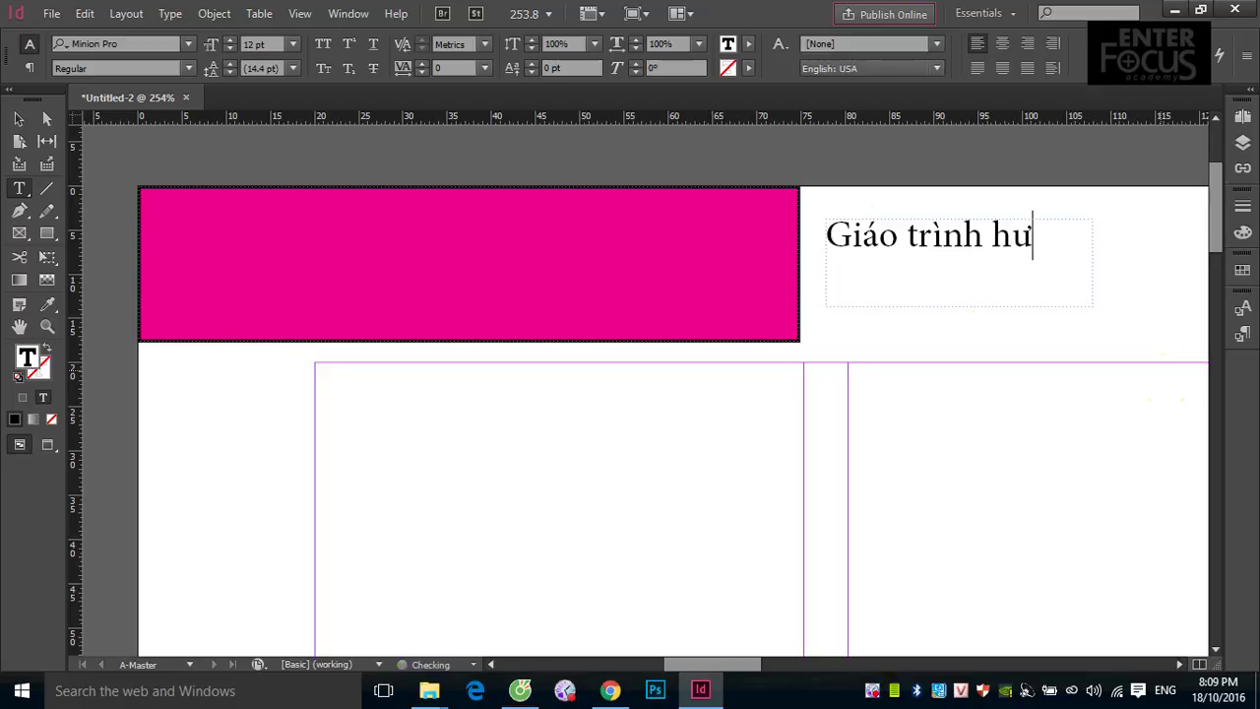
{"action": "type", "text": "ớng dẫn"}
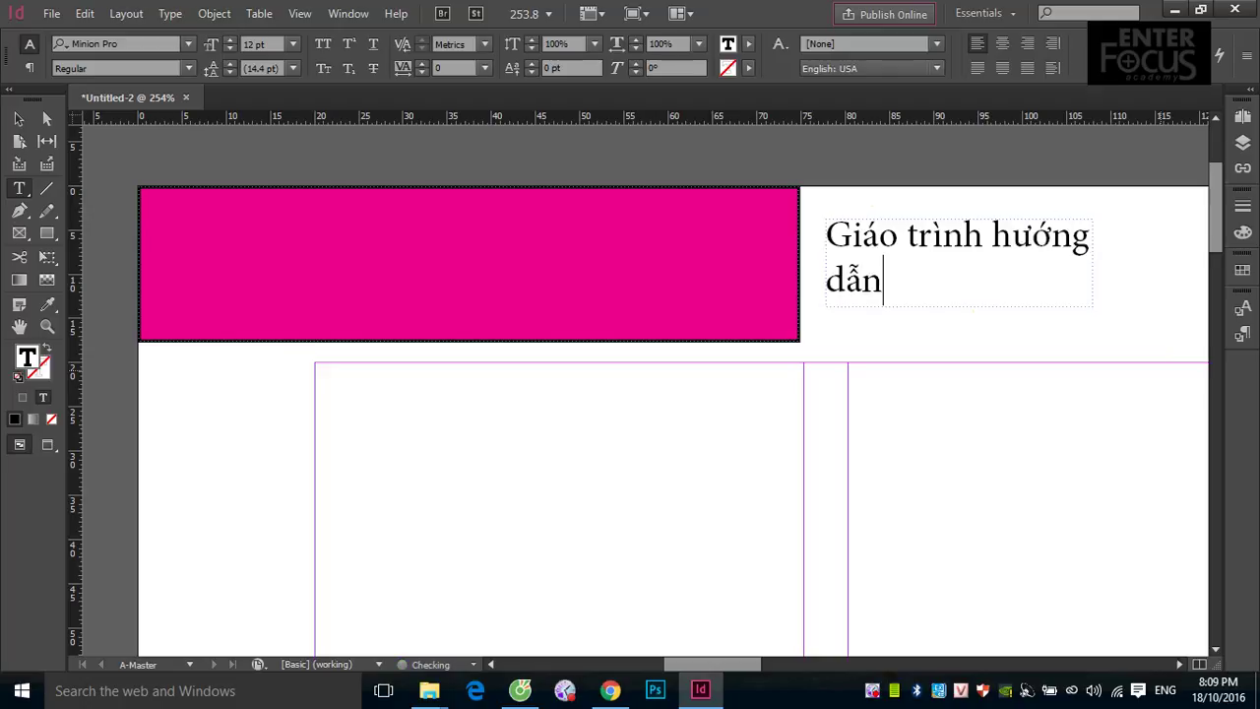
{"action": "type", "text": " sử dun"}
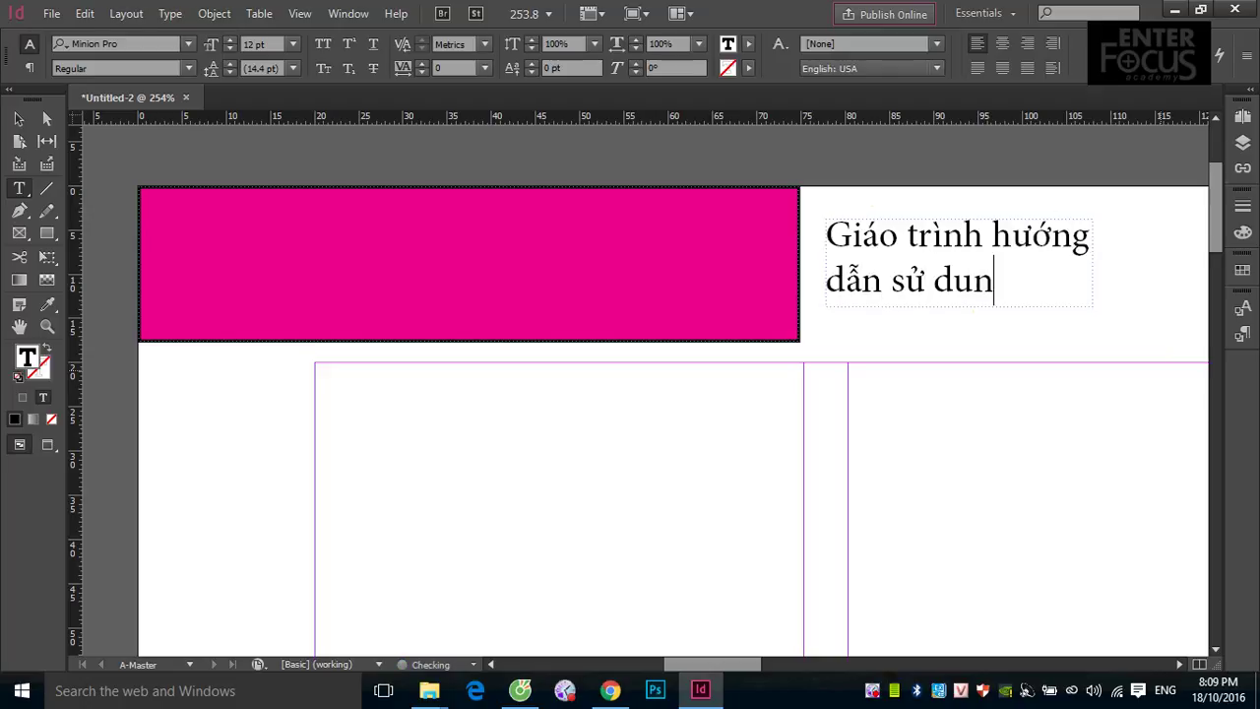
{"action": "type", "text": "jg InD"}
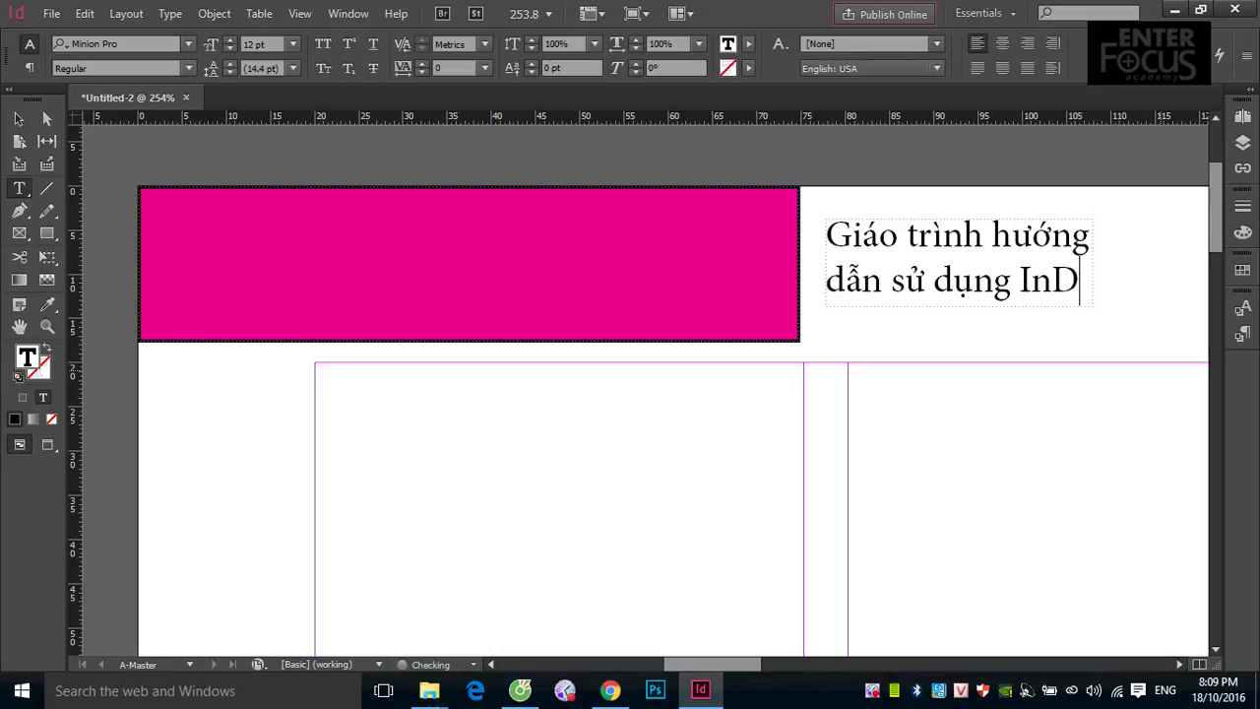
{"action": "type", "text": "es"}
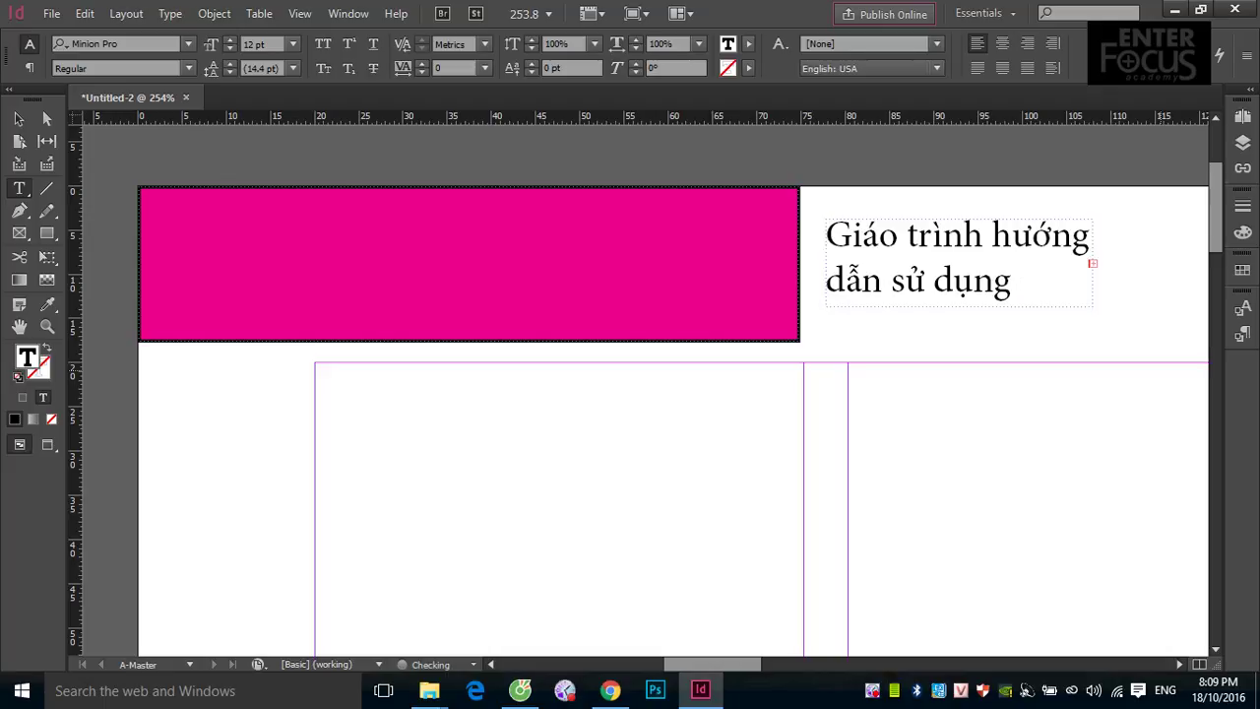
- Enlarge the header text frame to about 73 × 10 mm so the whole title fits on one line
{"action": "left_click", "coordinate": [17, 118]}
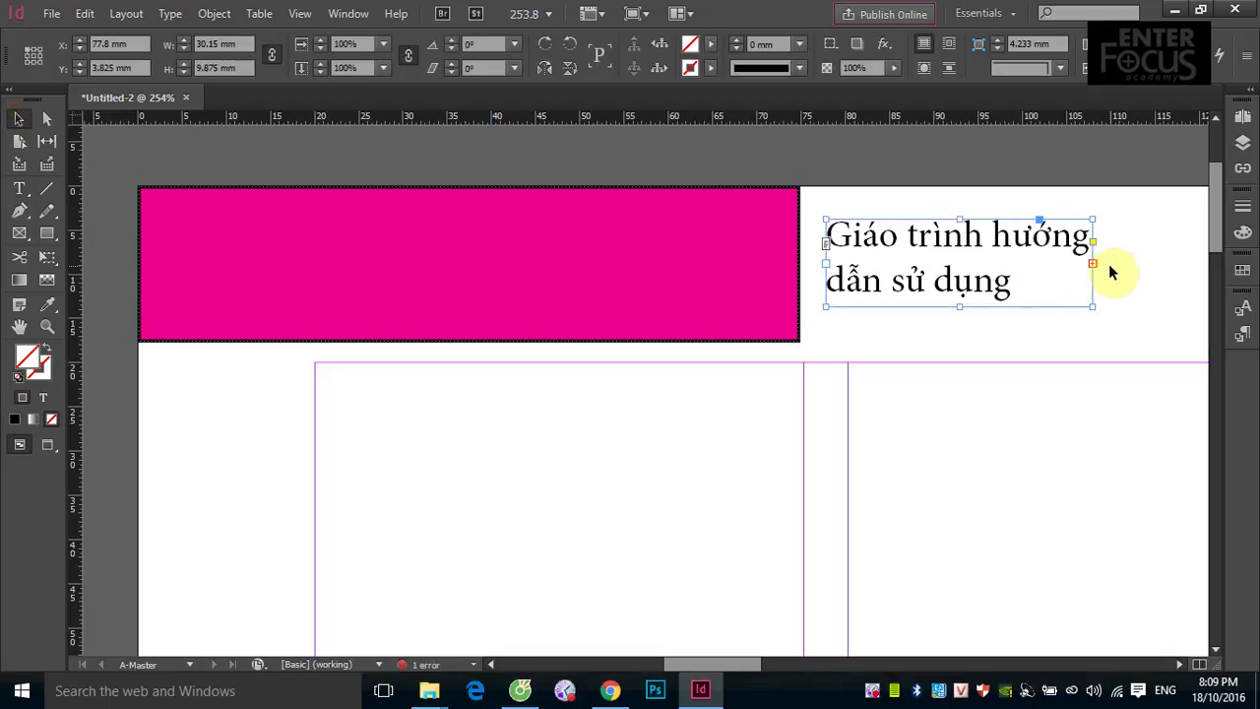
{"action": "left_click_drag", "start_coordinate": [725, 664], "coordinate": [794, 664]}
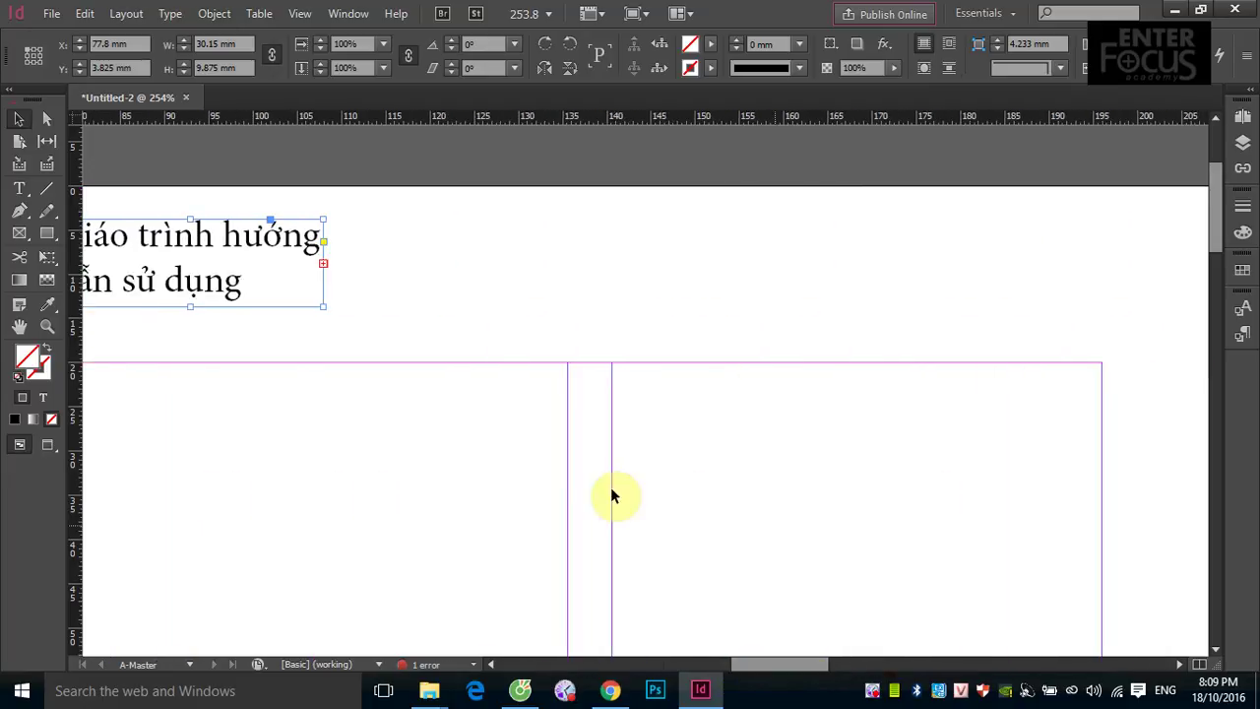
{"action": "left_click_drag", "start_coordinate": [323, 306], "coordinate": [705, 310]}
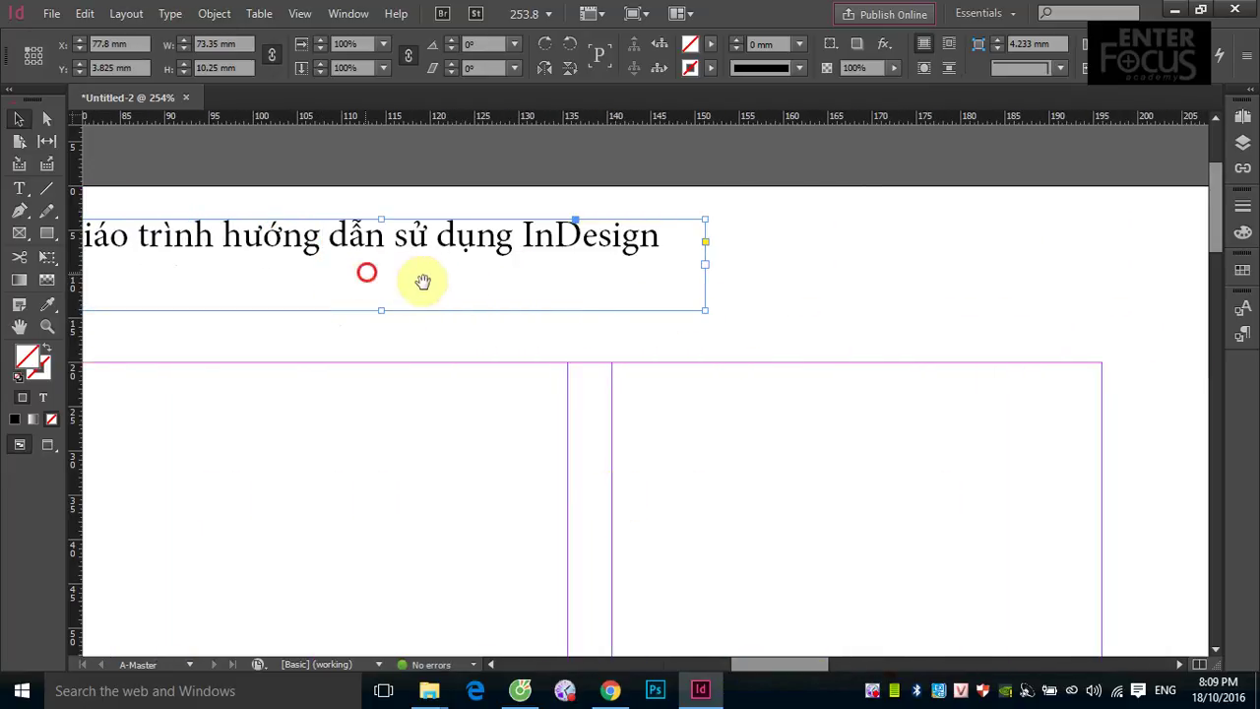
- Move the header text frame over the magenta rectangle, aligned with the inner margin guide at X 20 mm and Y 5.9 mm
{"action": "left_click_drag", "start_coordinate": [422, 282], "coordinate": [698, 284]}
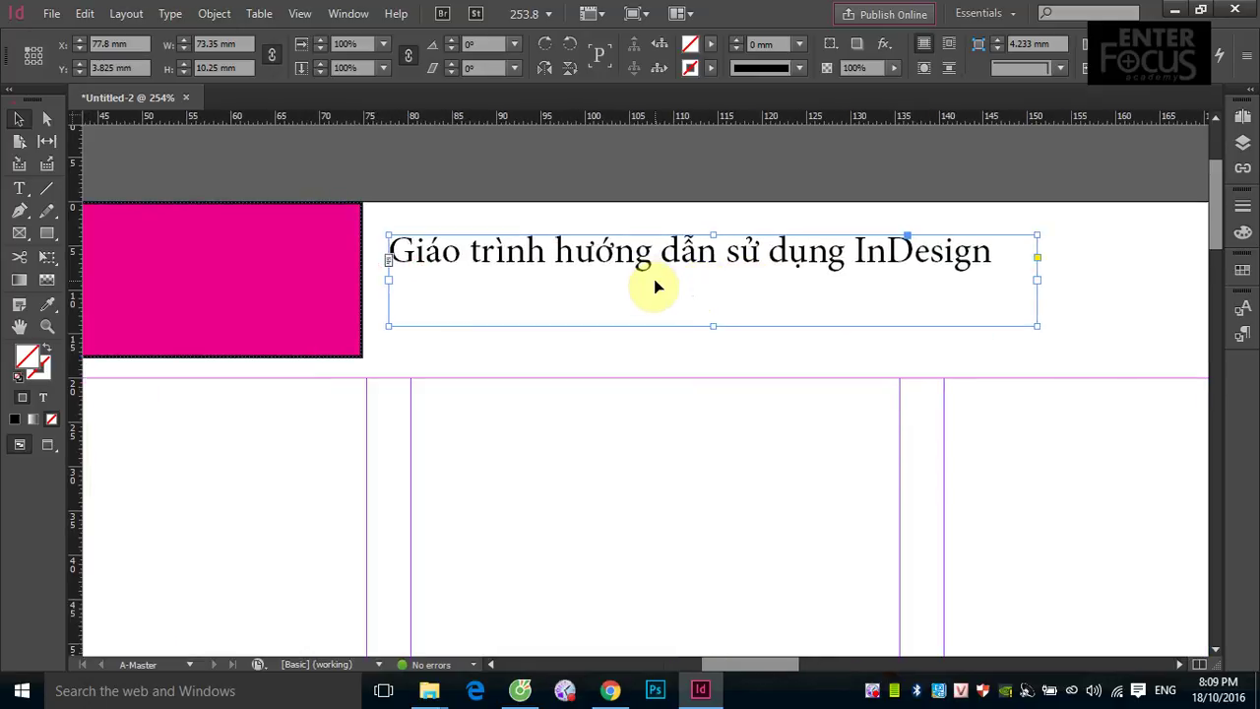
{"action": "key", "text": "ctrl+minus"}
{"action": "key", "text": "ctrl+minus"}
{"action": "left_click_drag", "start_coordinate": [501, 343], "coordinate": [359, 332]}
- Widen the magenta header rectangle to about 92.5 mm so it extends behind the whole title
{"action": "left_click", "coordinate": [14, 118]}
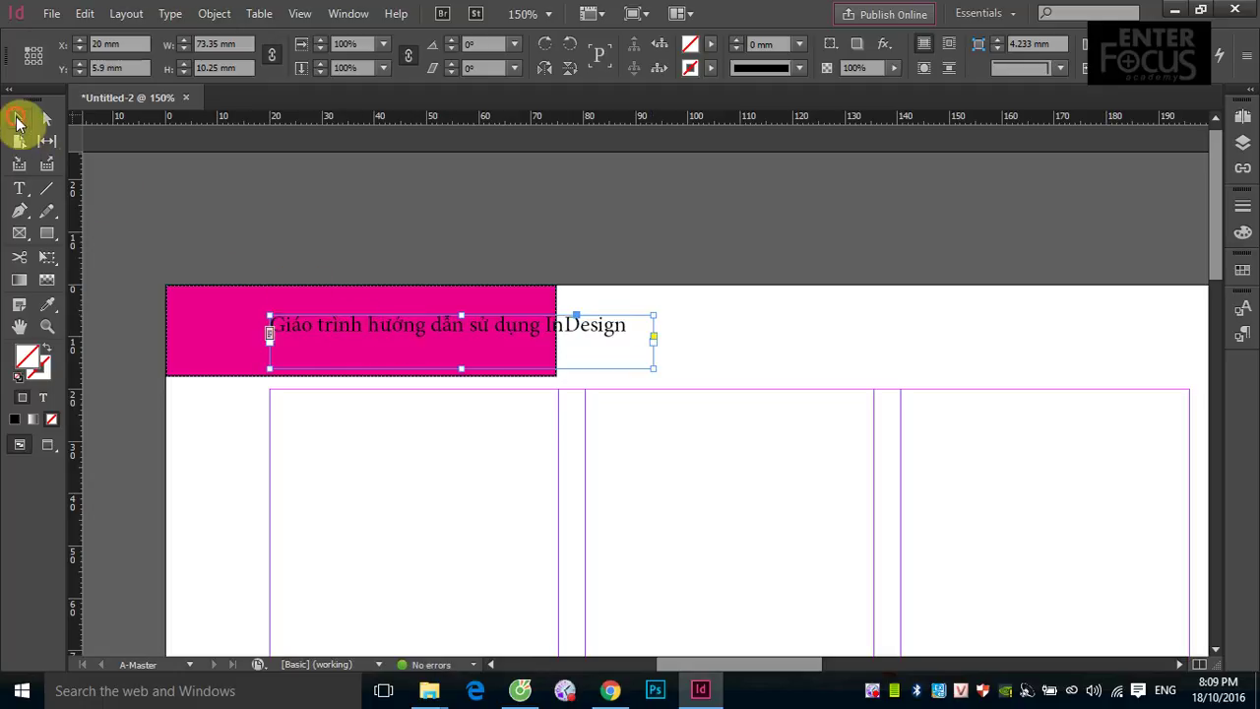
{"action": "left_click", "coordinate": [234, 311]}
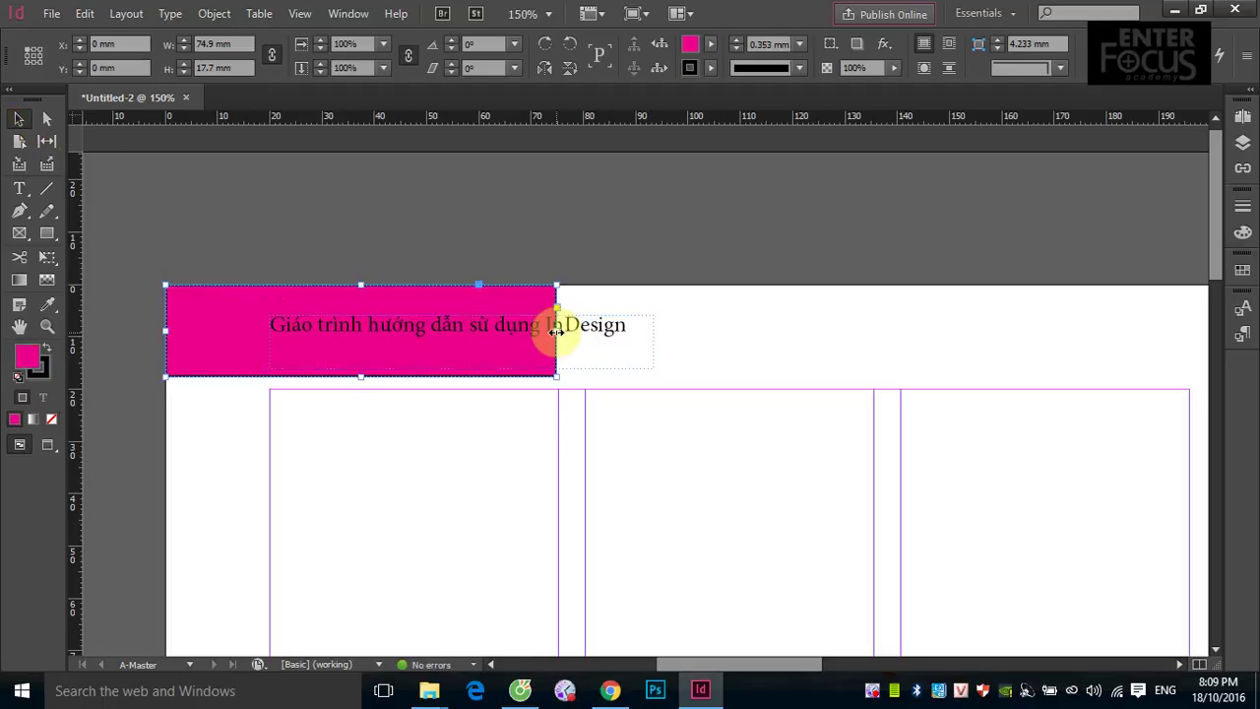
{"action": "left_click_drag", "start_coordinate": [556, 330], "coordinate": [651, 332]}
{"action": "left_click_drag", "start_coordinate": [635, 328], "coordinate": [633, 326]}
{"action": "left_click", "coordinate": [706, 255]}
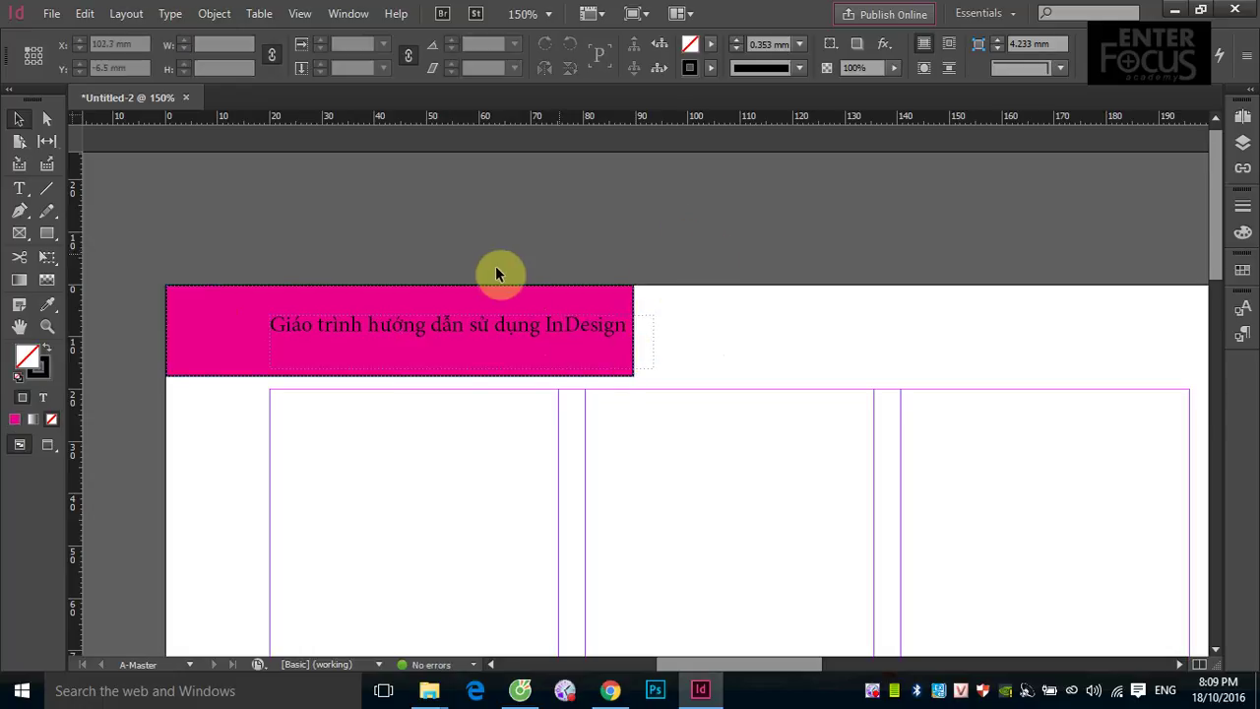
{"action": "left_click", "coordinate": [503, 303]}
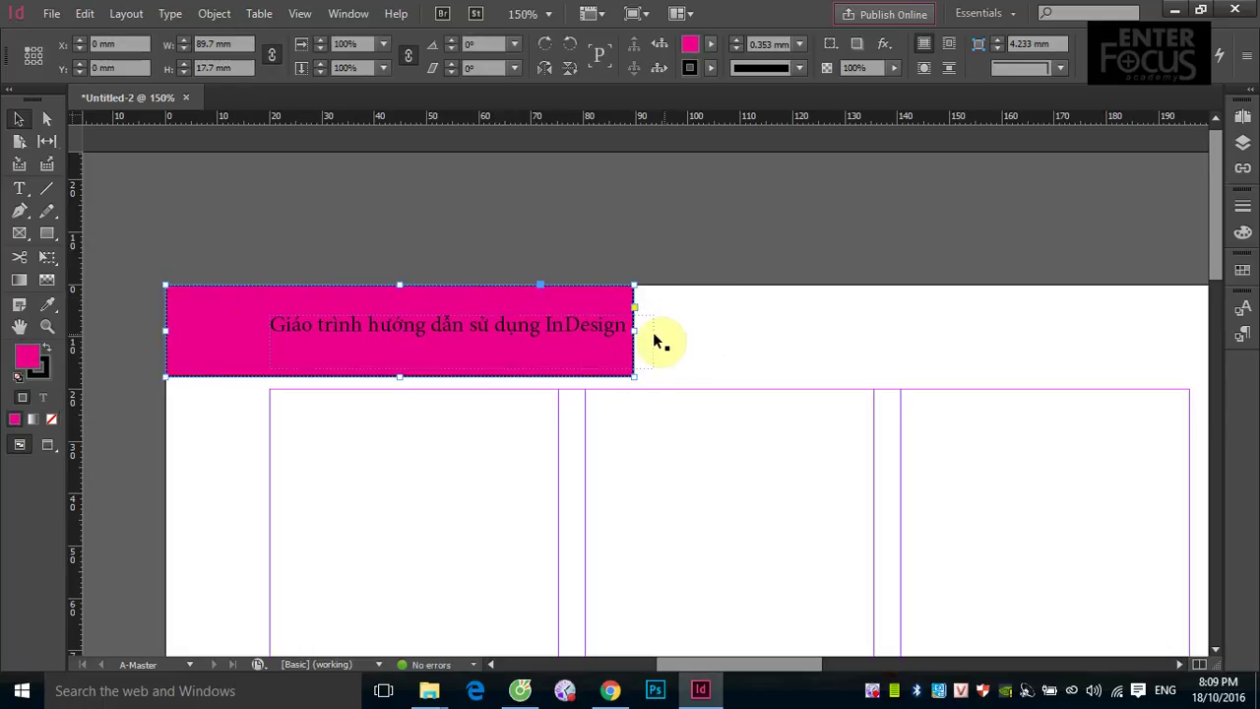
{"action": "left_click_drag", "start_coordinate": [635, 329], "coordinate": [648, 330]}
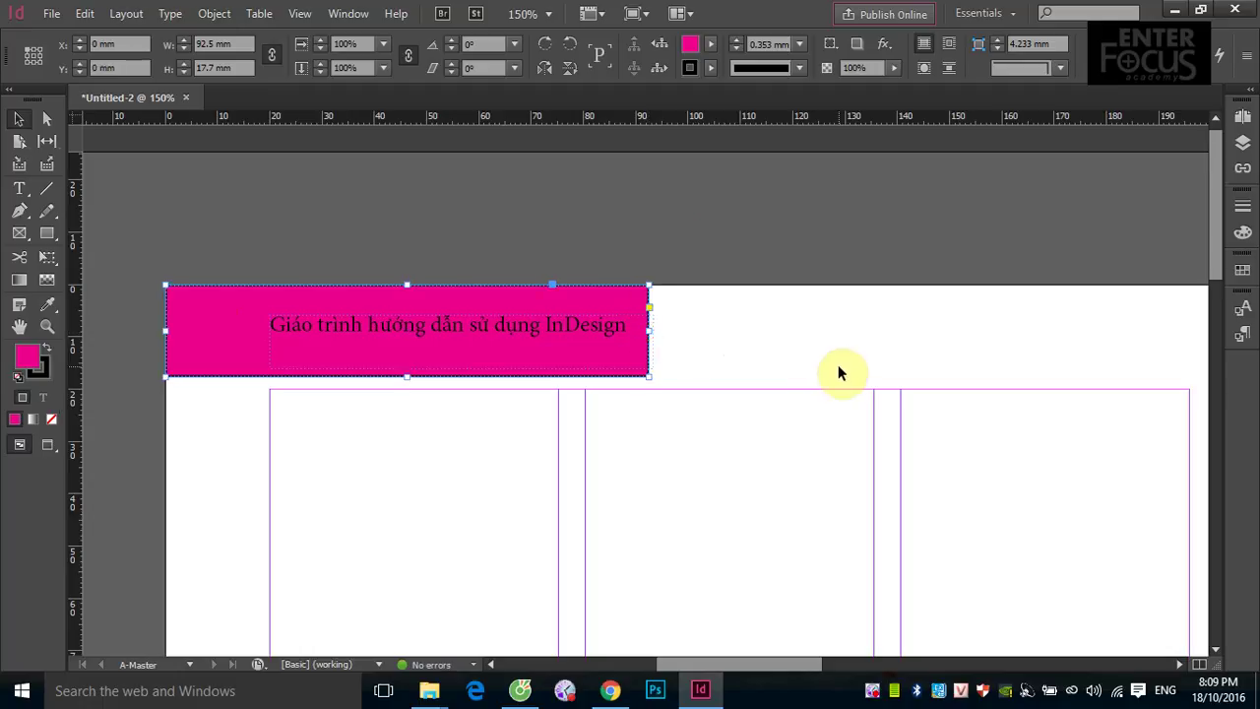
- Draw a text frame about 68 × 9 mm above the right master page's columns, ending at the outer margin, and enter the author's full name
{"action": "scroll", "coordinate": [877, 332], "scroll_direction": "right", "scroll_amount": 10}
{"action": "scroll", "coordinate": [915, 357], "scroll_direction": "right", "scroll_amount": 10}
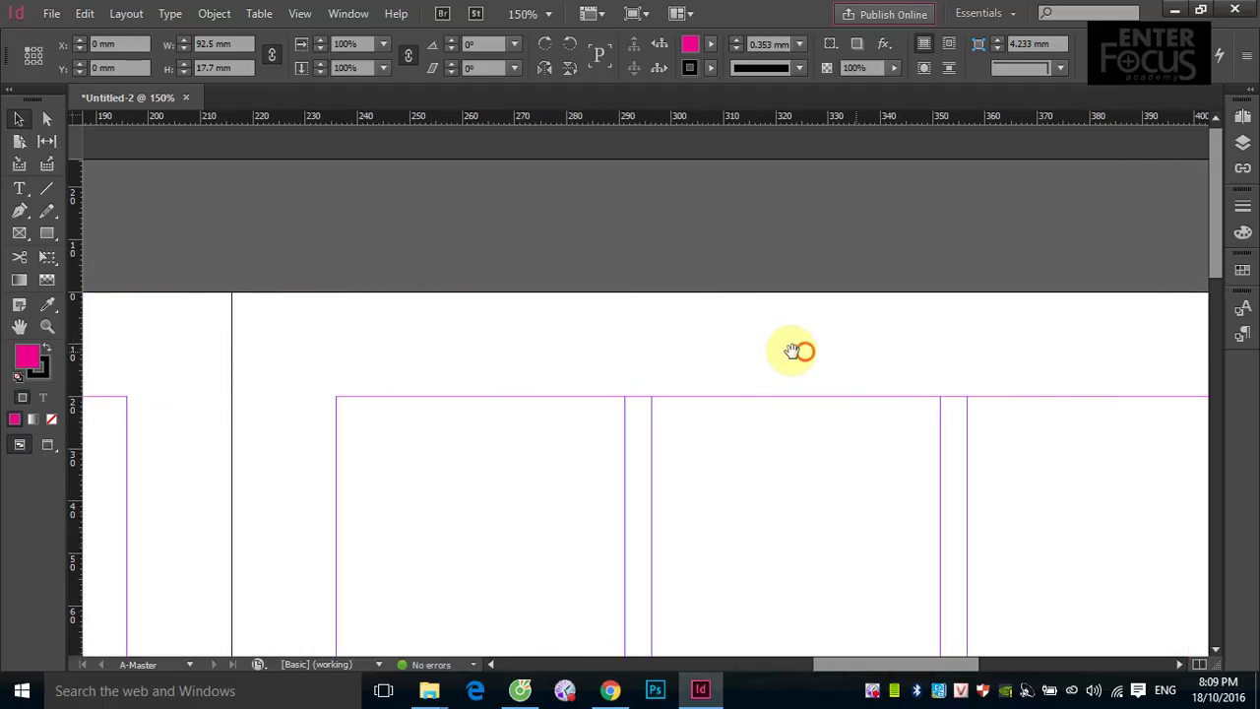
{"action": "left_click", "coordinate": [20, 190]}
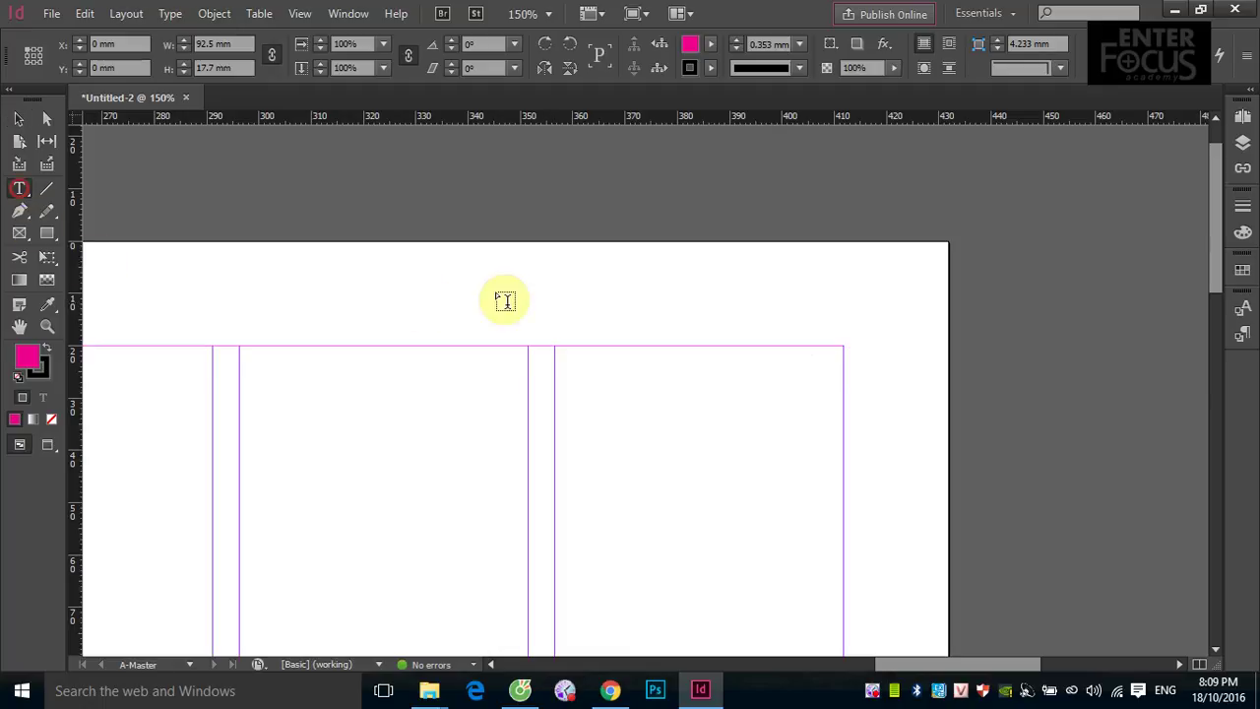
{"action": "left_click_drag", "start_coordinate": [489, 279], "coordinate": [844, 324]}
{"action": "type", "text": "P"}
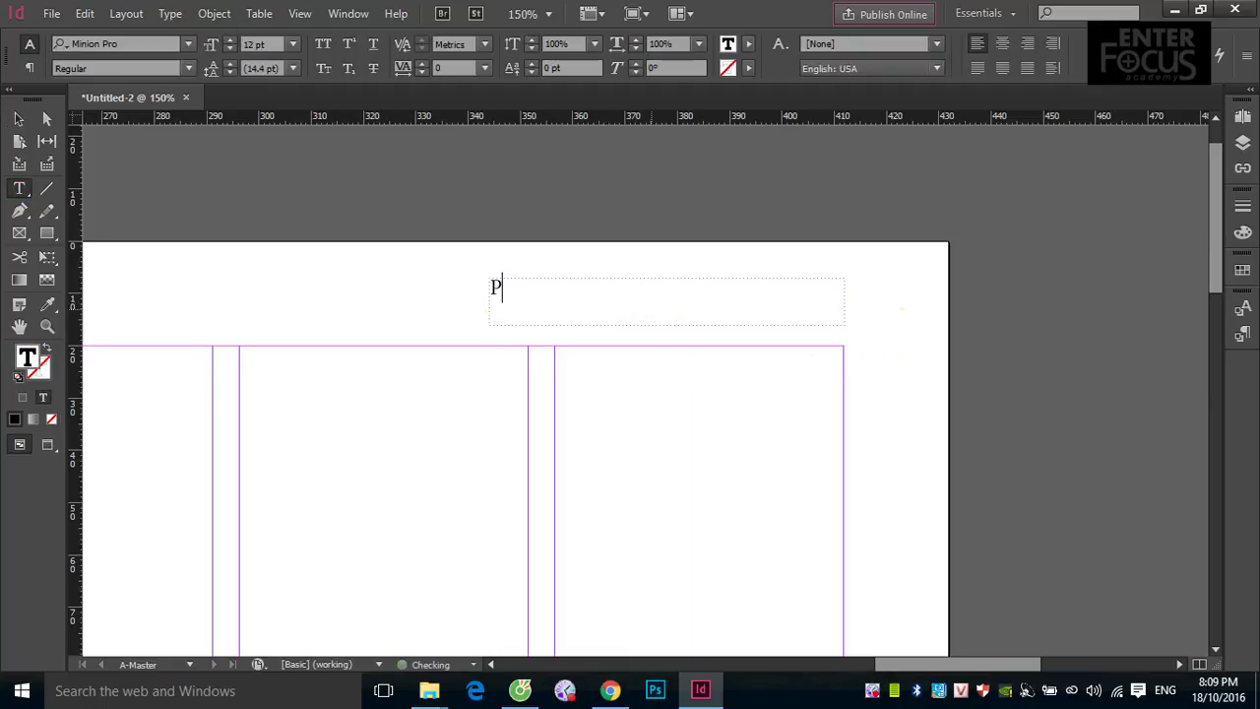
{"action": "type", "text": "hạm Minh Giang"}
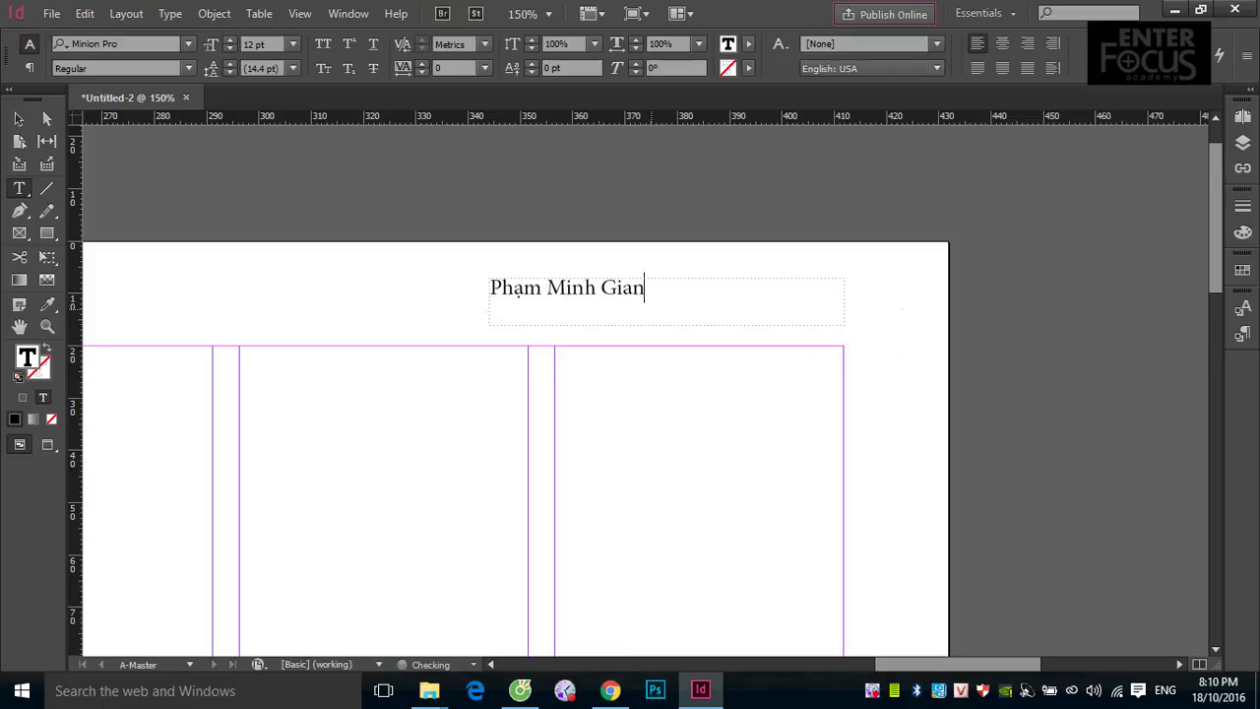
- Right-align the author's name within its text frame on the right master page
{"action": "left_click", "coordinate": [23, 124]}
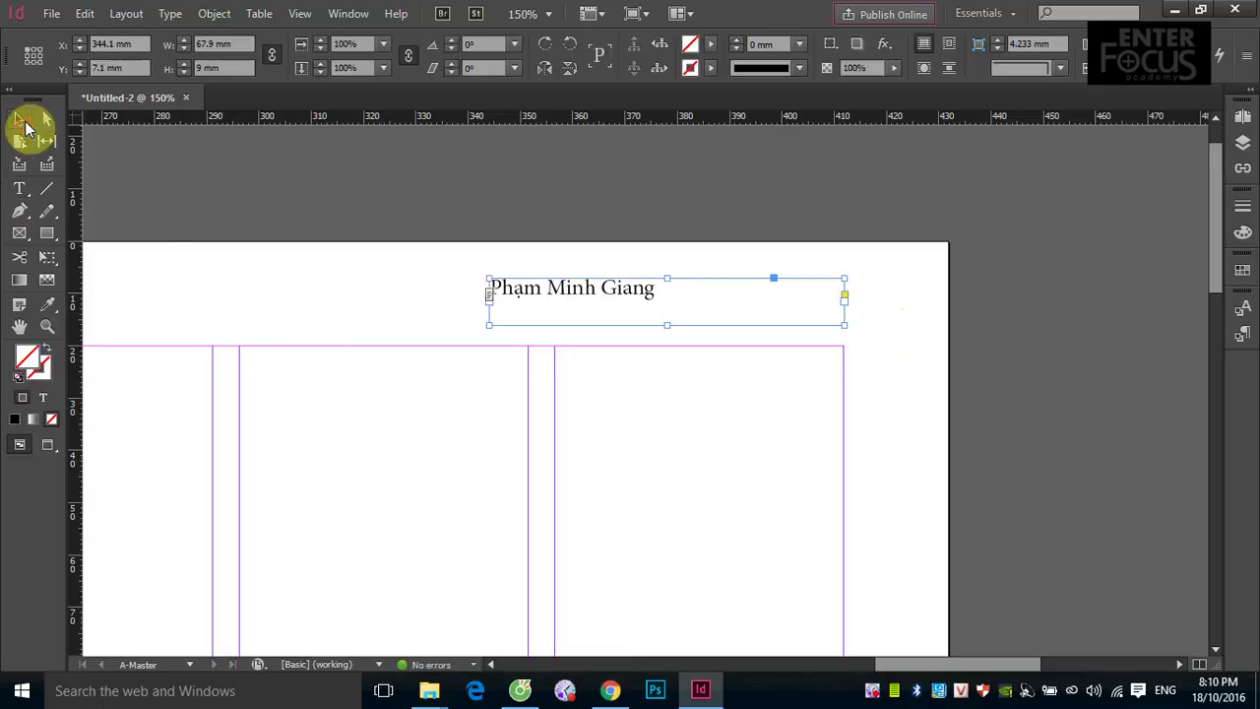
{"action": "key", "text": "ctrl+shift+r"}
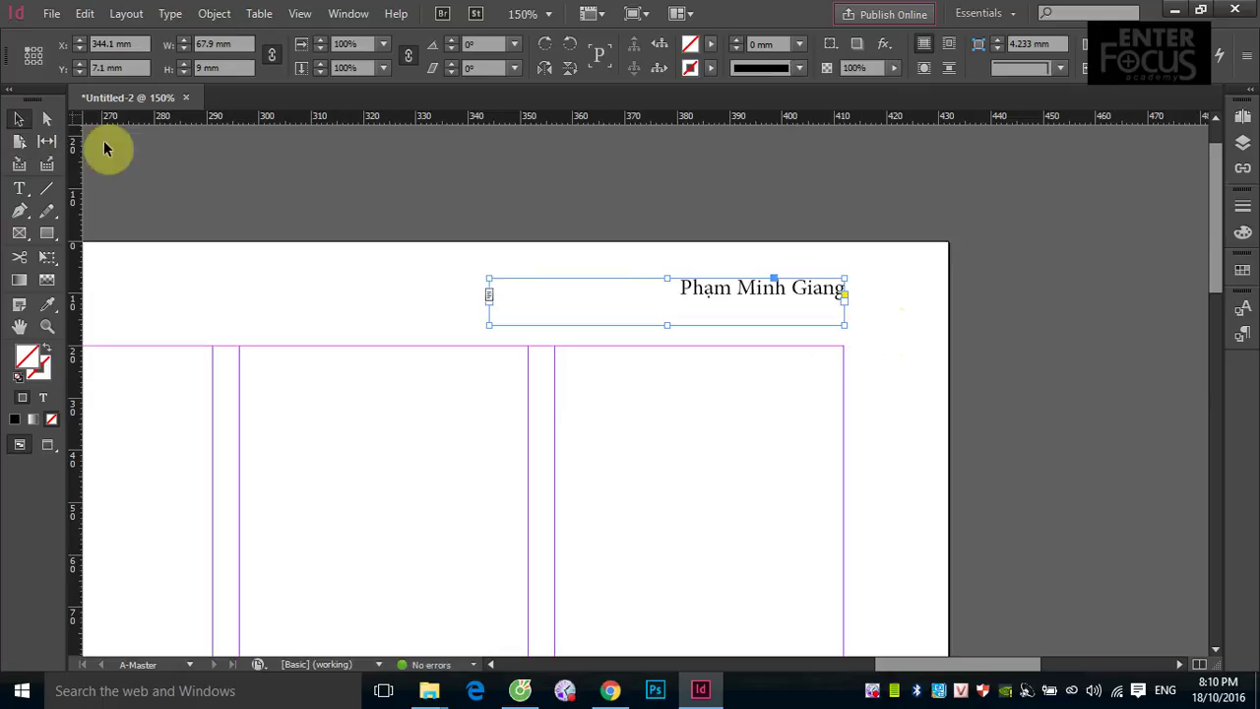
{"action": "left_click", "coordinate": [915, 365]}
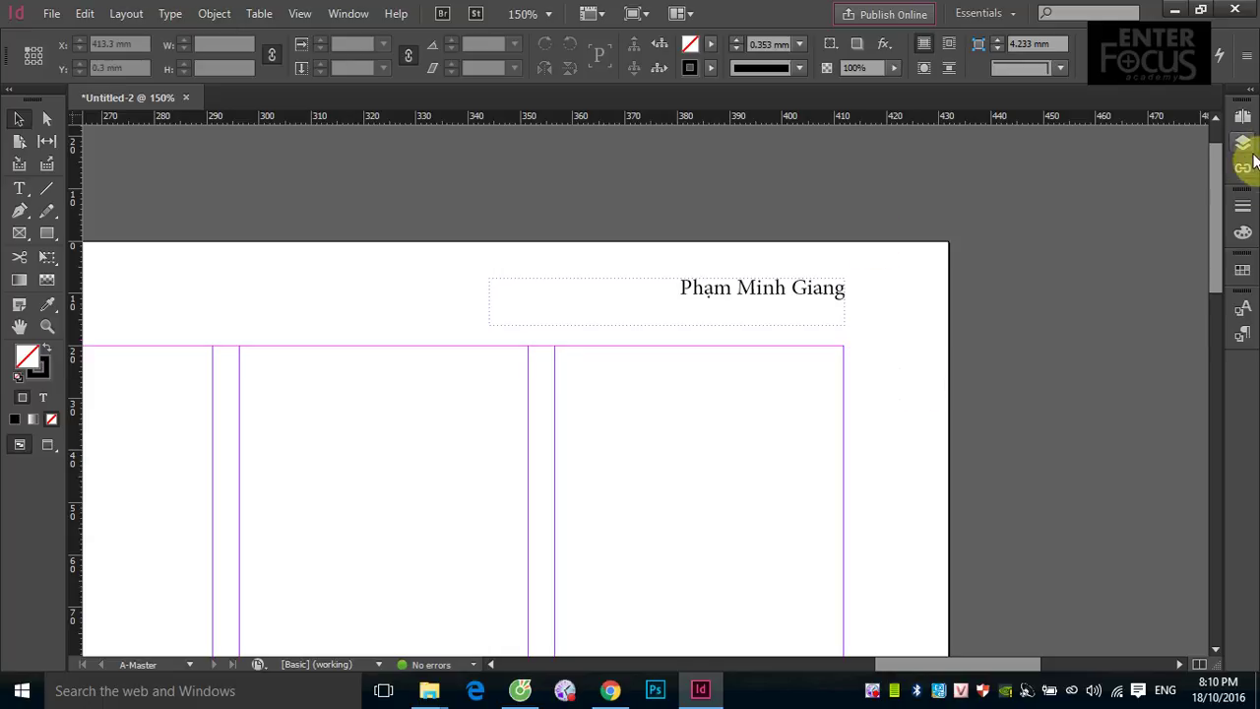
- Check the master header on document pages 3 and 2
{"action": "left_click", "coordinate": [1245, 122]}
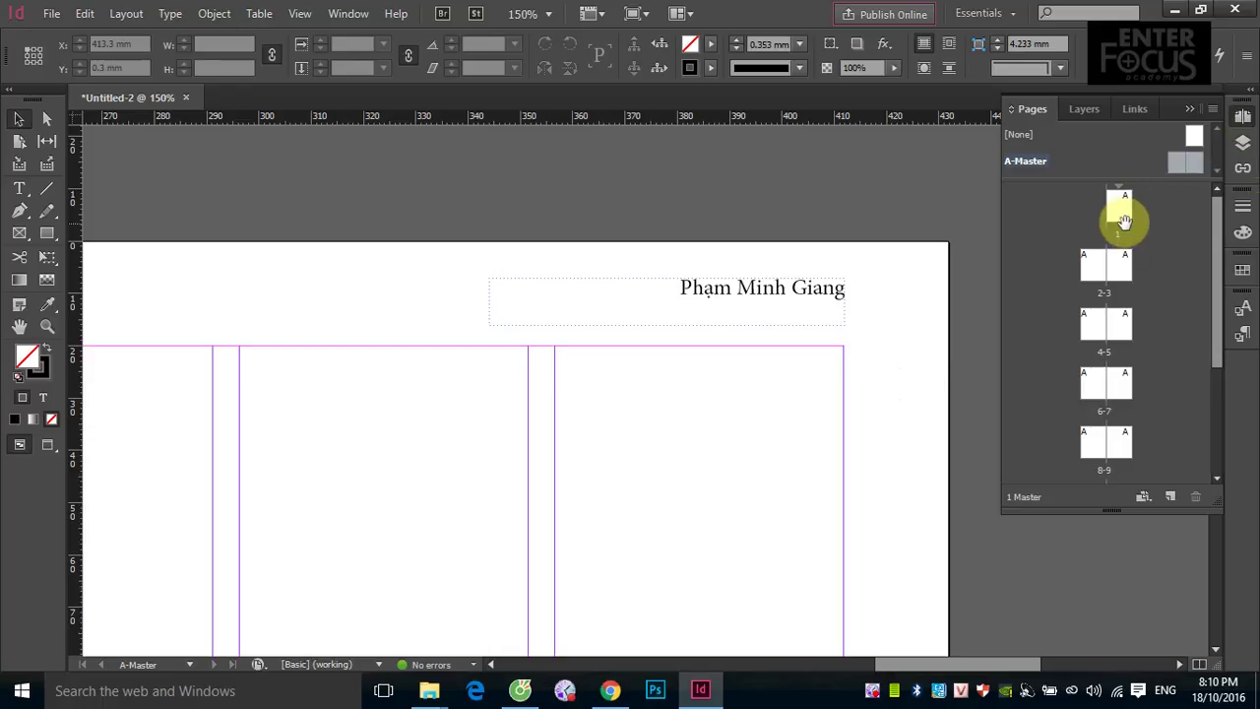
{"action": "left_click", "coordinate": [1121, 268]}
{"action": "double_click", "coordinate": [1122, 269]}
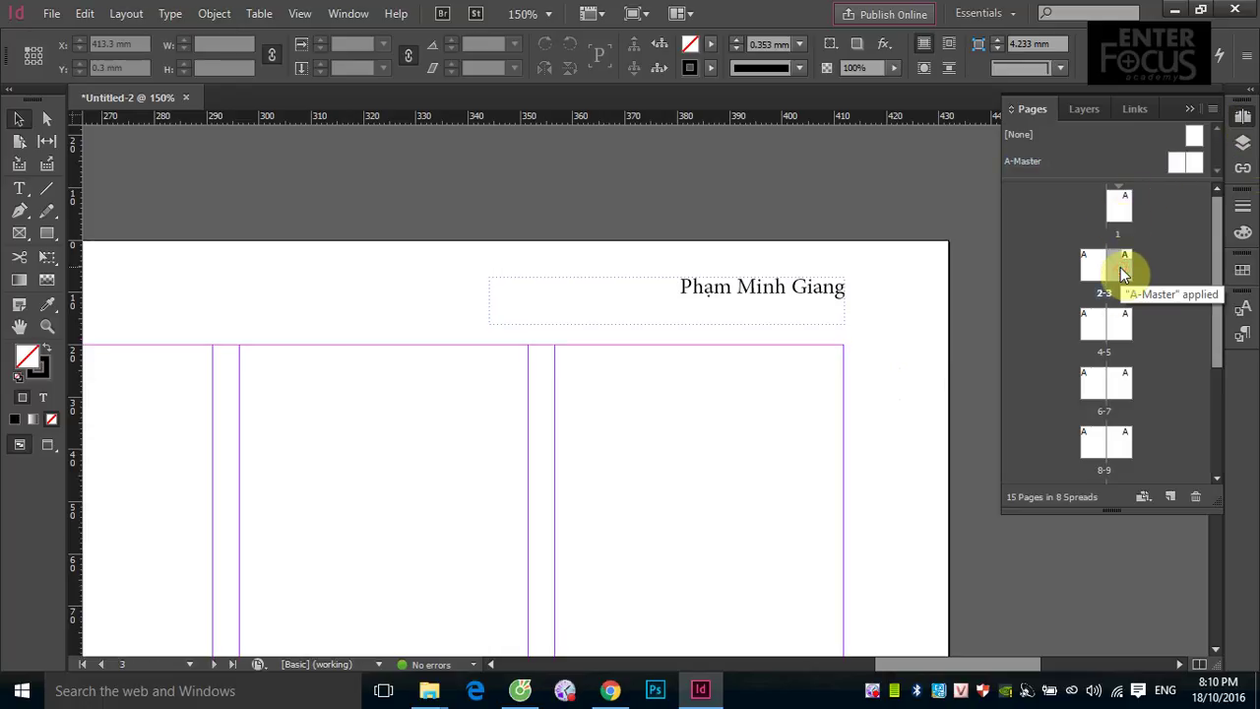
{"action": "left_click", "coordinate": [1126, 280]}
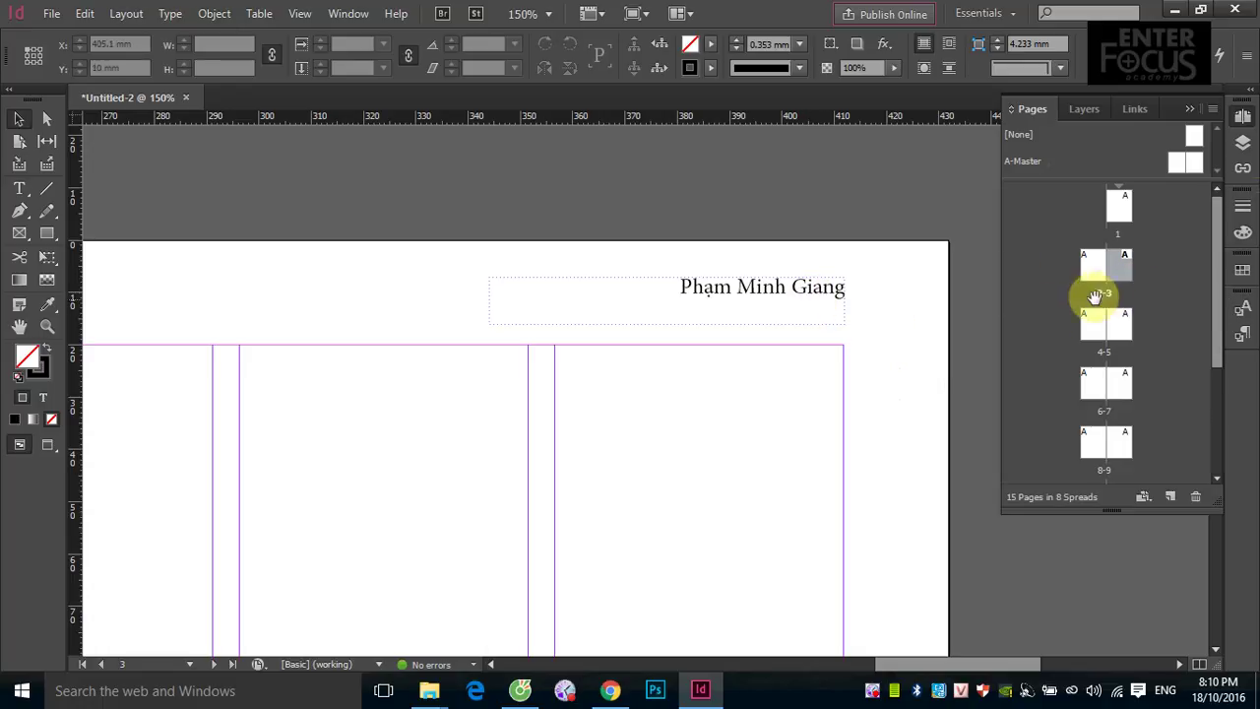
{"action": "left_click", "coordinate": [1092, 267]}
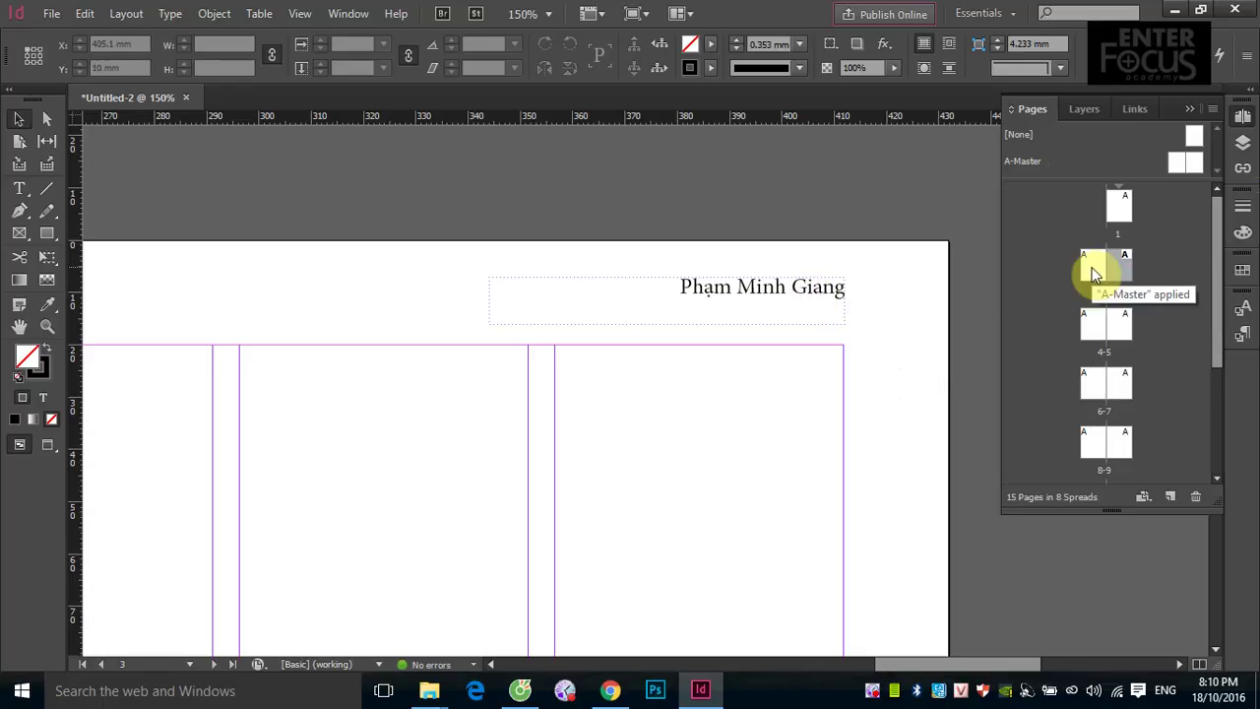
{"action": "double_click", "coordinate": [1095, 273]}
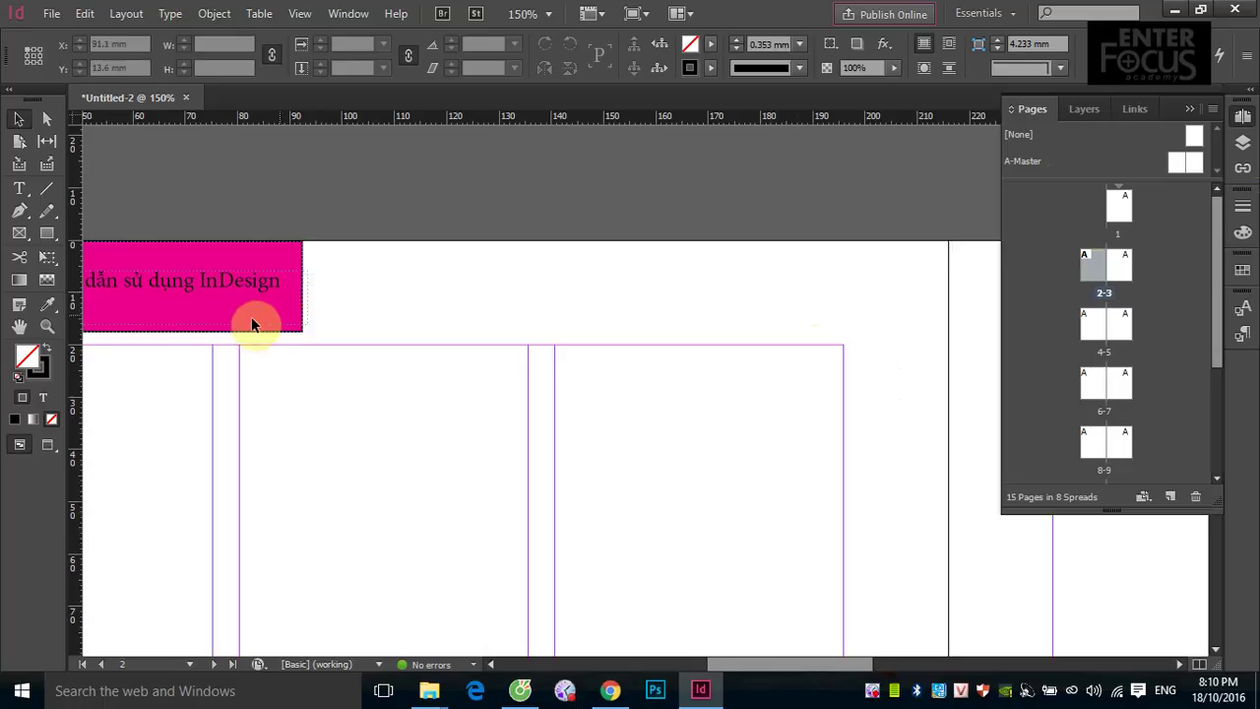
{"action": "left_click_drag", "start_coordinate": [252, 317], "coordinate": [472, 317]}
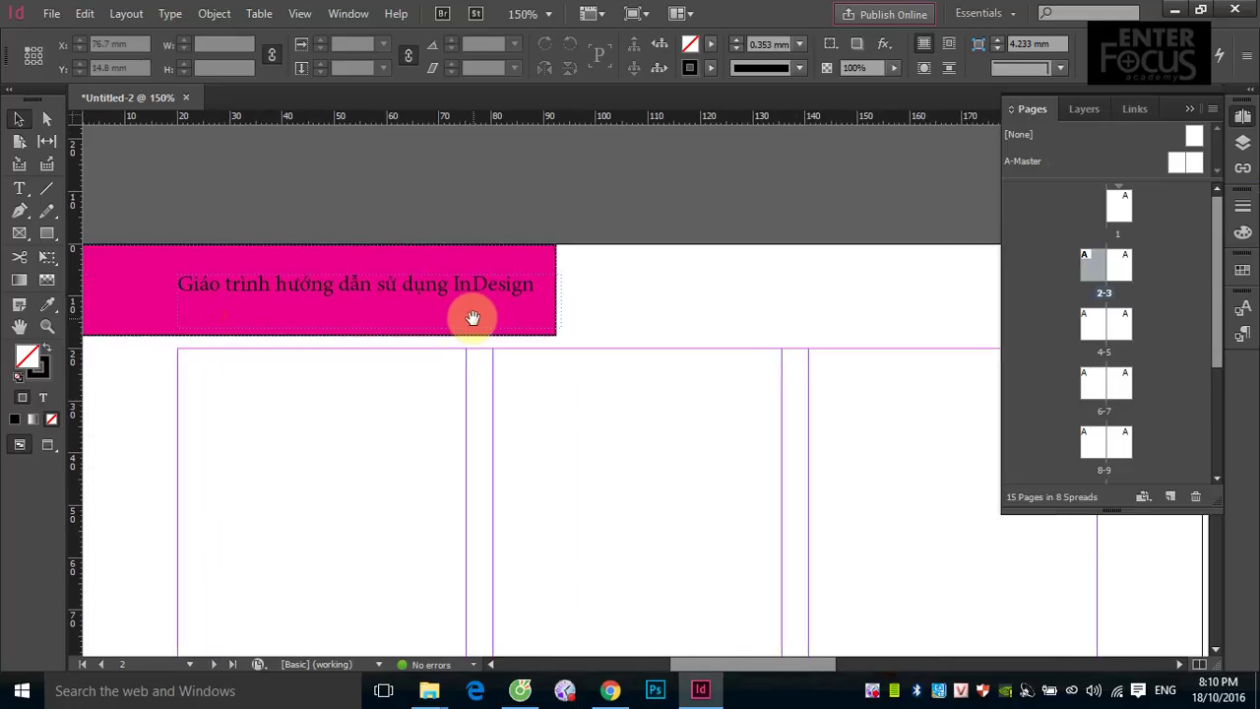
- Check the master header on the 4-5 and 6-7 spreads, including the author's name on page 7
{"action": "left_click", "coordinate": [1098, 328]}
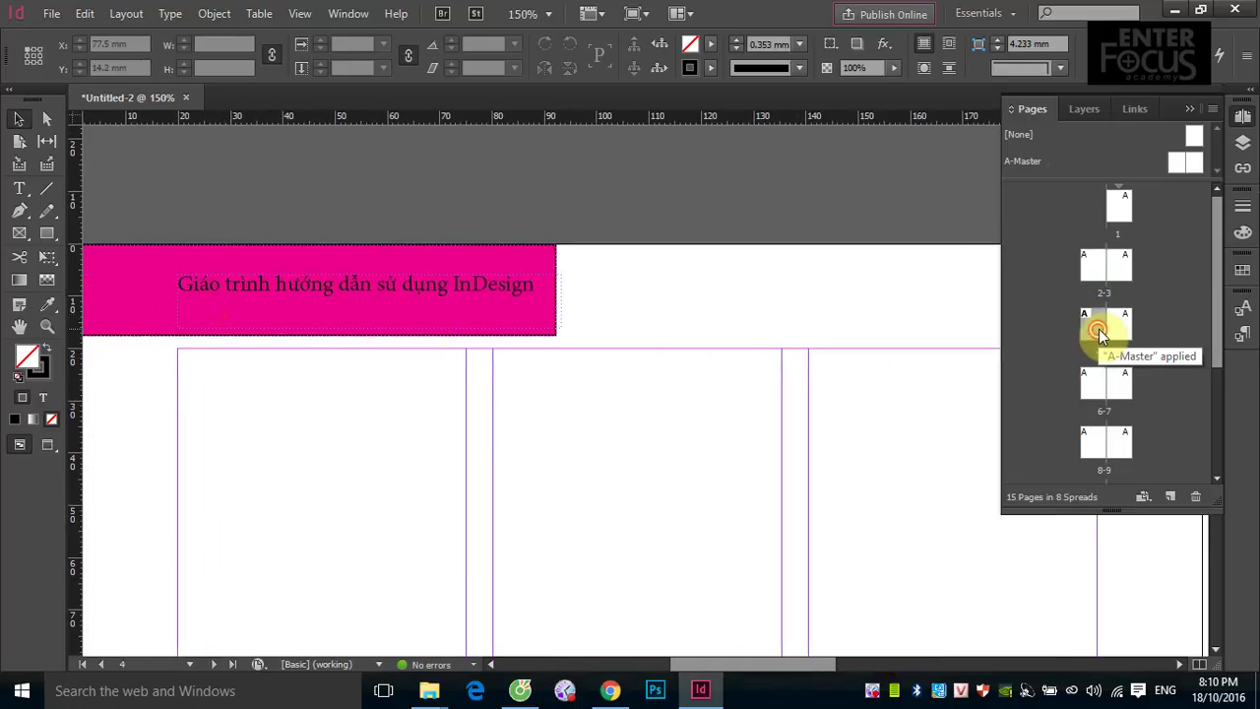
{"action": "left_click", "coordinate": [1095, 388]}
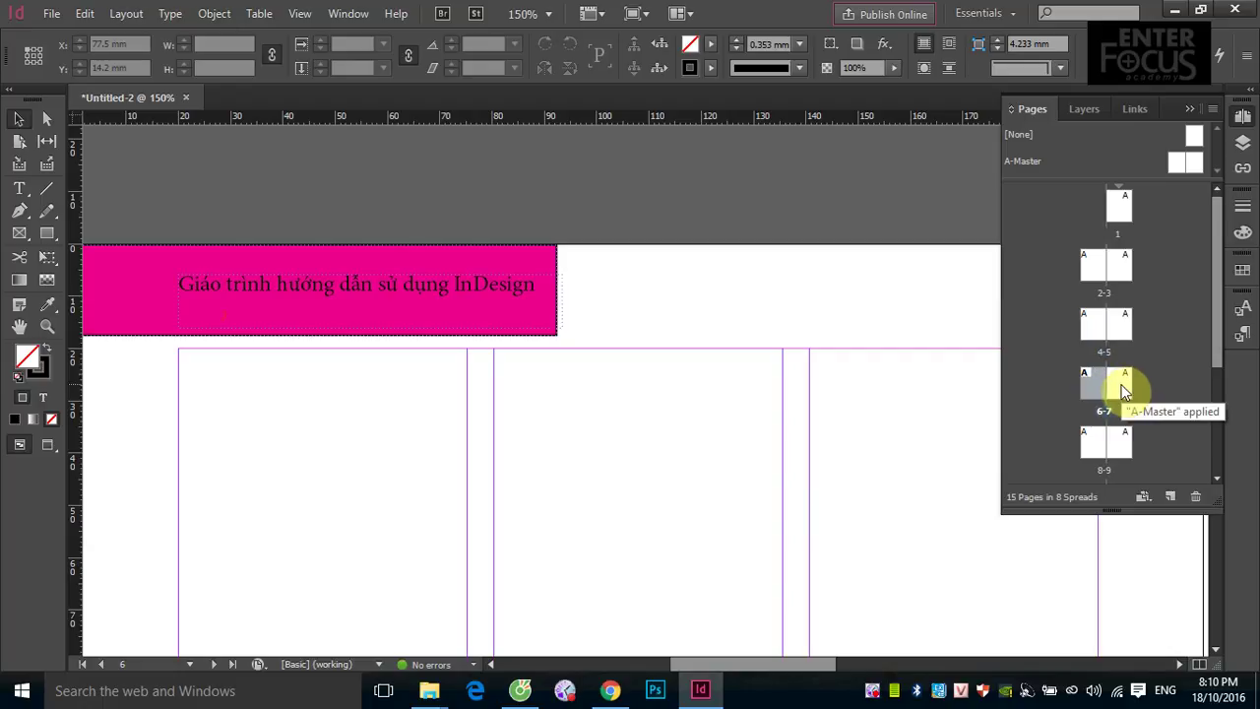
{"action": "double_click", "coordinate": [1125, 391]}
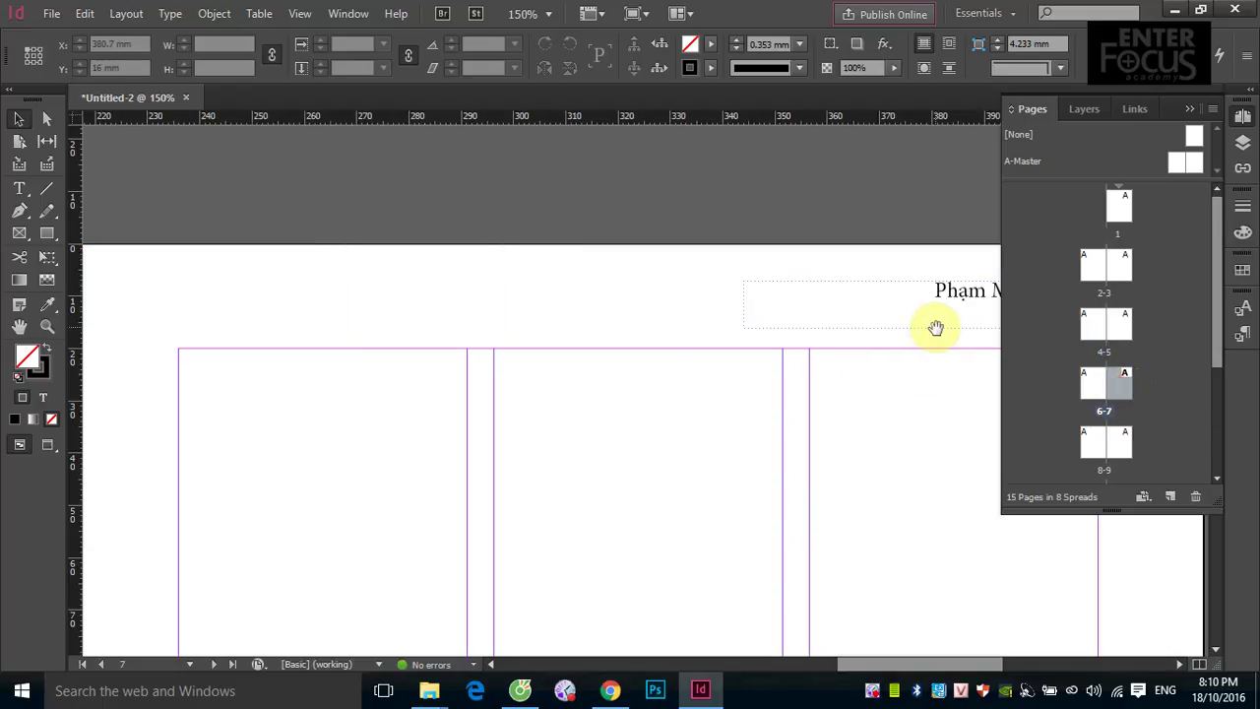
{"action": "left_click_drag", "start_coordinate": [935, 326], "coordinate": [695, 356]}
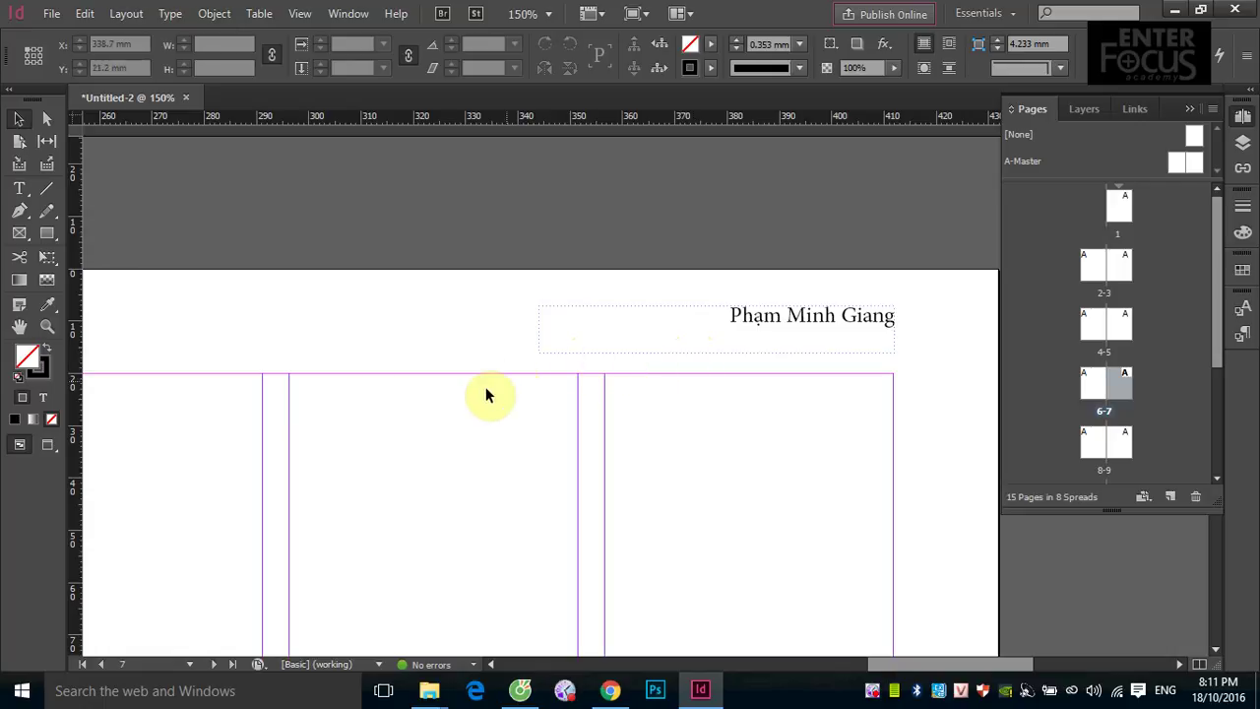
- Try to edit the header title text directly on page 6
{"action": "left_click_drag", "start_coordinate": [233, 383], "coordinate": [602, 366]}
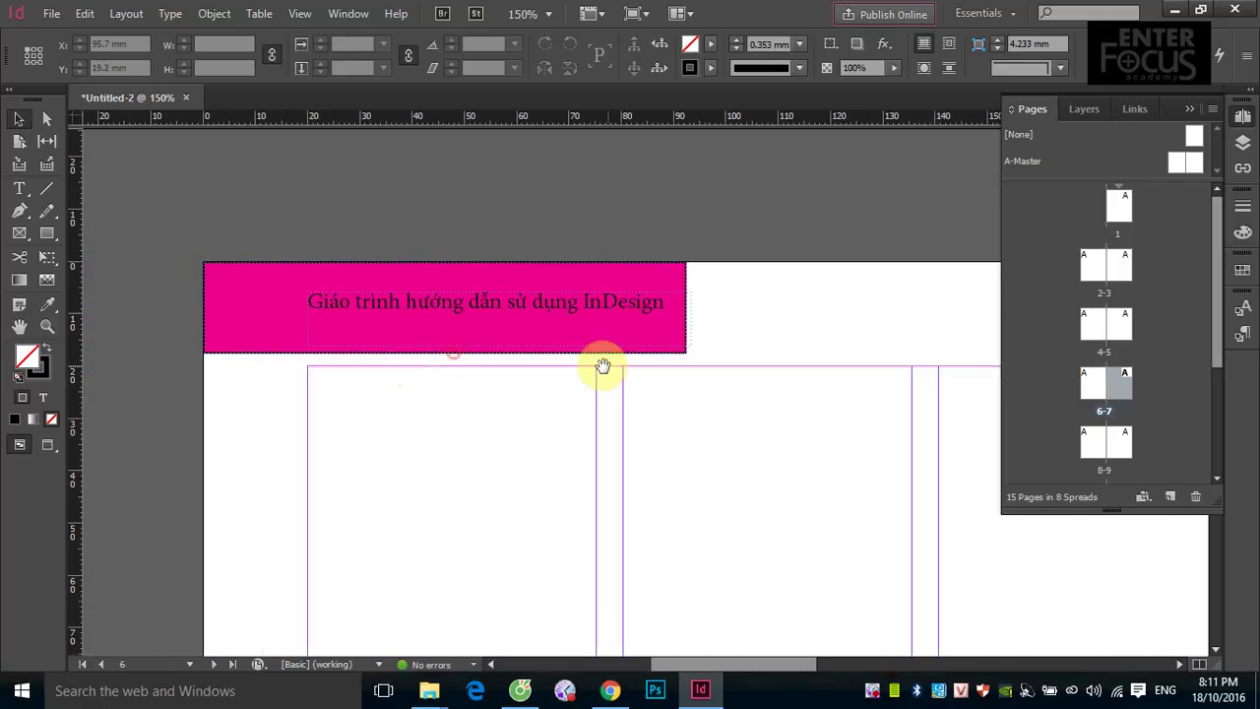
{"action": "left_click", "coordinate": [19, 189]}
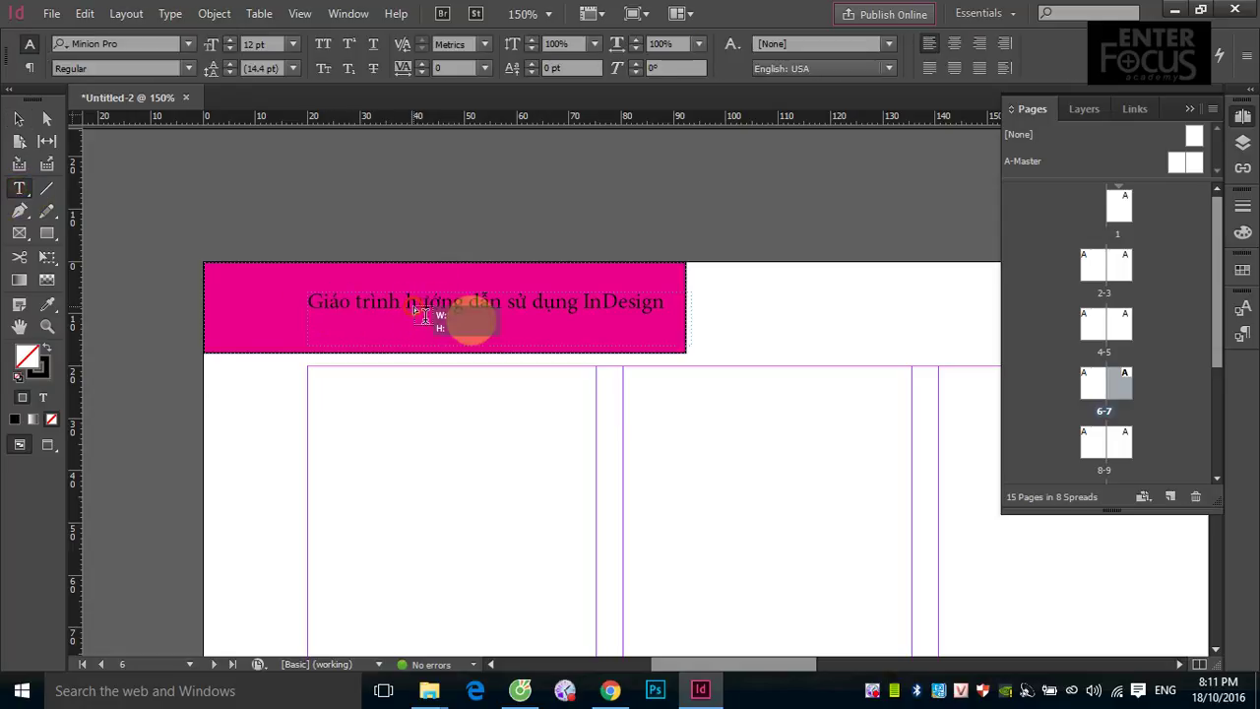
{"action": "left_click", "coordinate": [19, 119]}
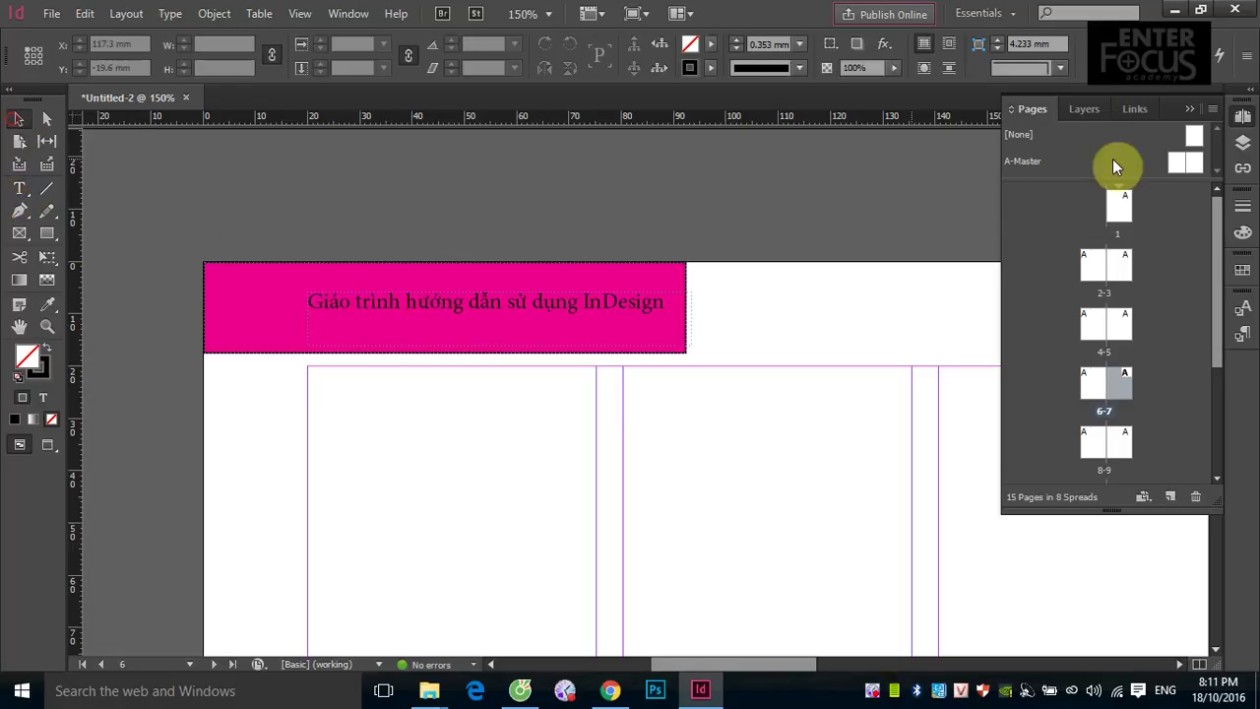
- Change the header title on the left page of A-Master to "Giáo trình InDesign CC 2015 - Chương 1"
{"action": "double_click", "coordinate": [1170, 163]}
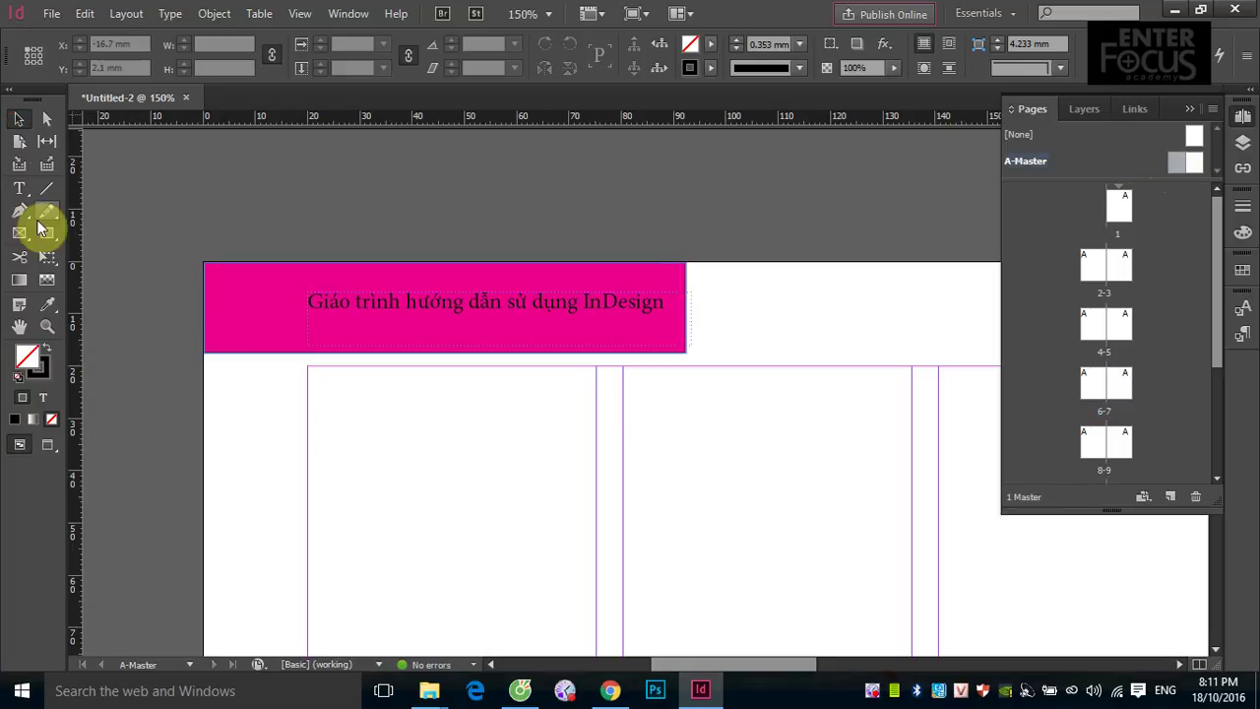
{"action": "left_click", "coordinate": [20, 189]}
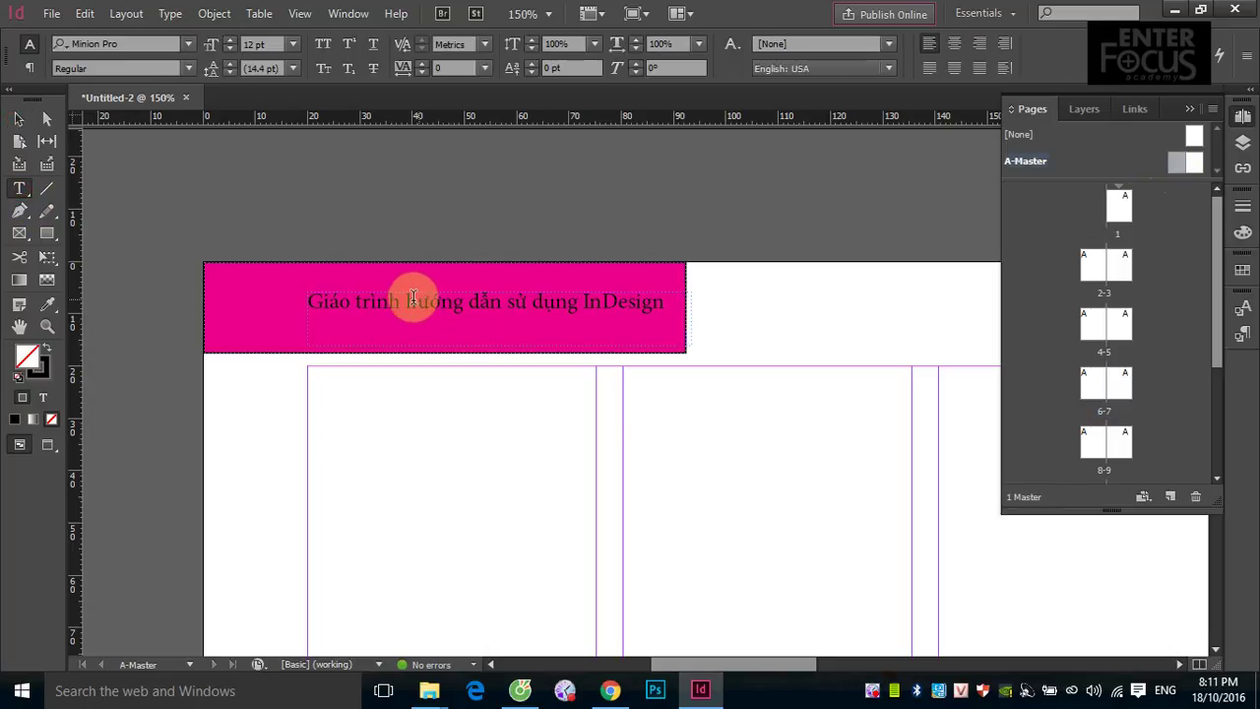
{"action": "left_click_drag", "start_coordinate": [405, 300], "coordinate": [500, 301]}
{"action": "key", "text": "BackSpace"}
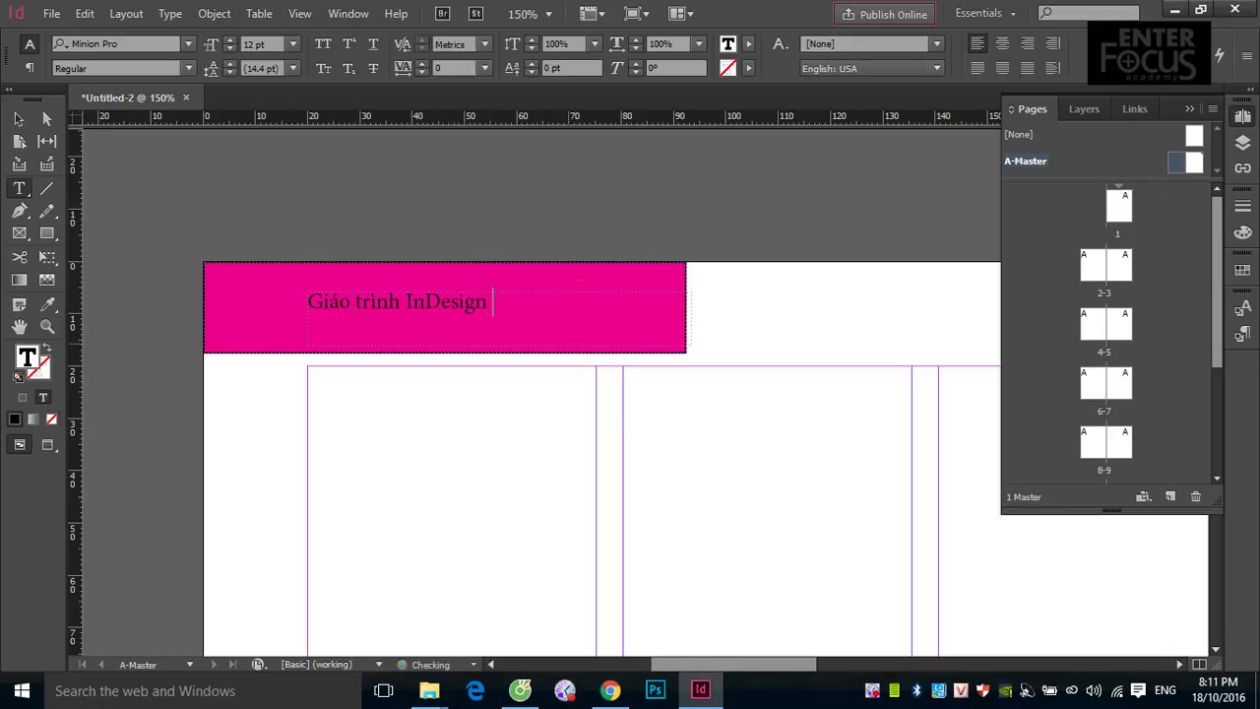
{"action": "type", "text": "CC 2015"}
{"action": "type", "text": "- Chu"}
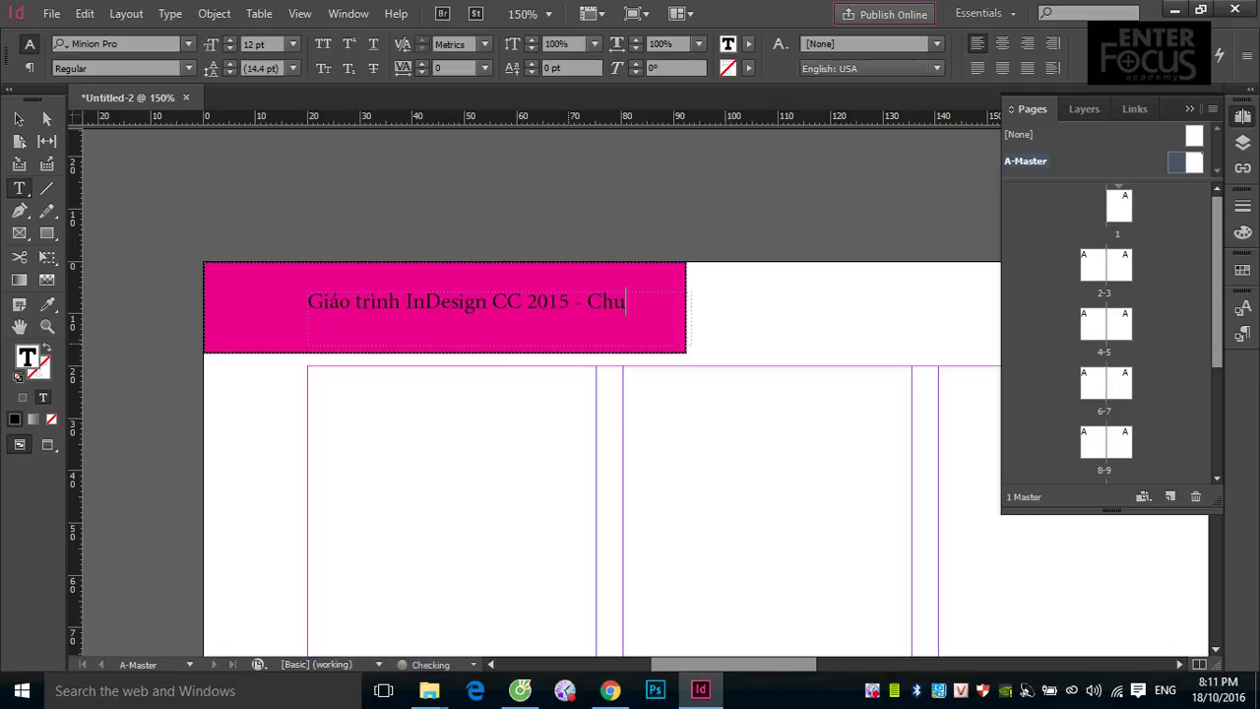
{"action": "key", "text": "BackSpace"}
{"action": "type", "text": "ương 1"}
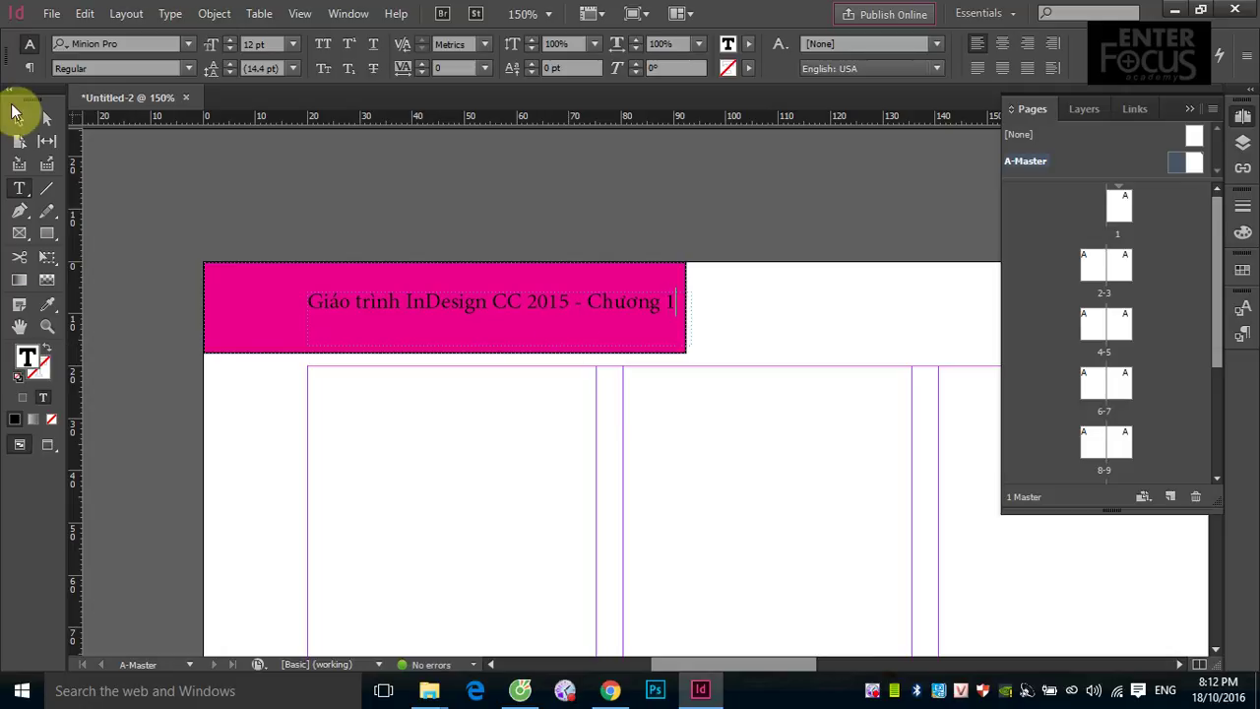
- Delete the magenta rectangle behind the title on the left master page
{"action": "left_click", "coordinate": [17, 115]}
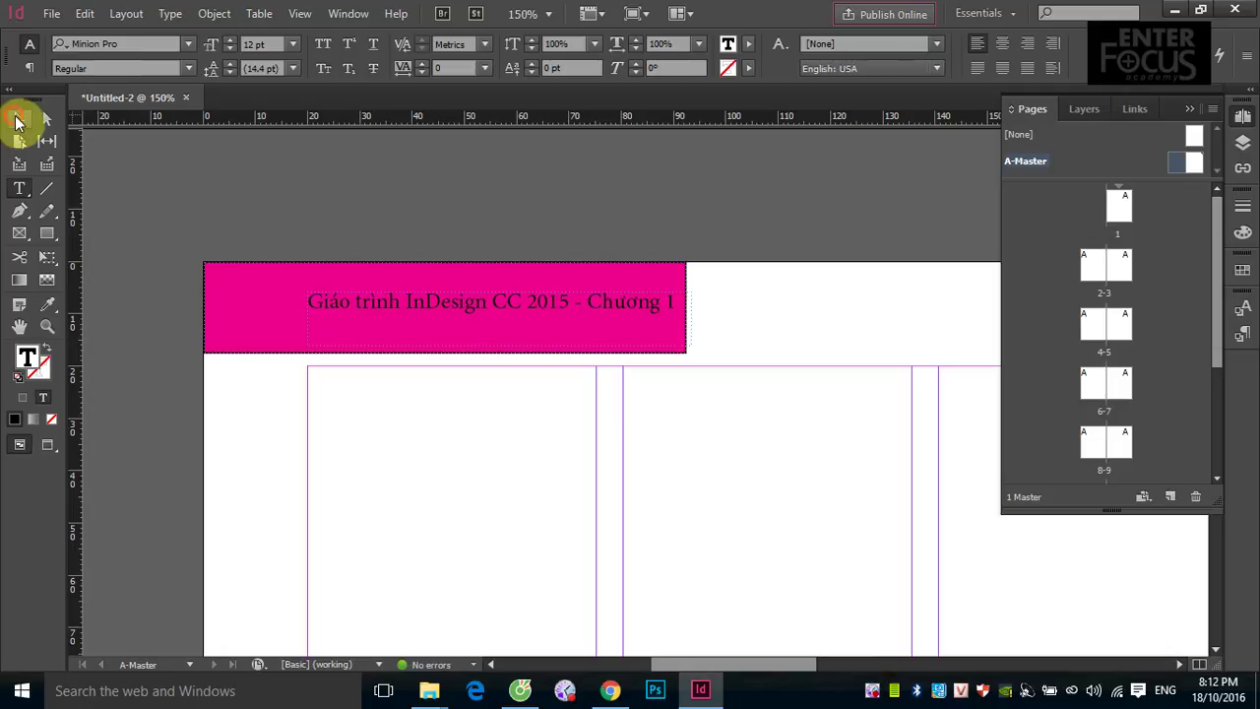
{"action": "left_click", "coordinate": [665, 278]}
{"action": "key", "text": "Delete"}
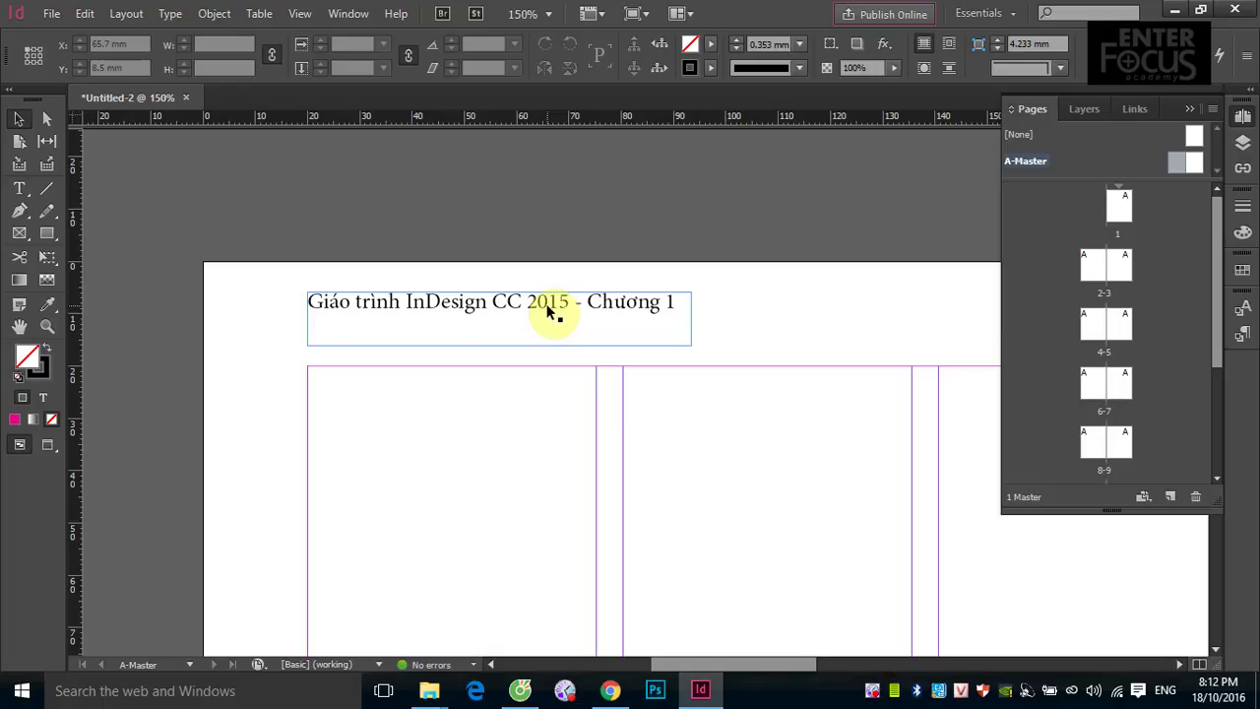
{"action": "left_click", "coordinate": [227, 281]}
- Draw a rectangle about 93 × 14 mm over the left master page's title from the page corner, with no stroke and C=0 M=100 Y=0 K=0 fill
{"action": "left_click", "coordinate": [47, 234]}
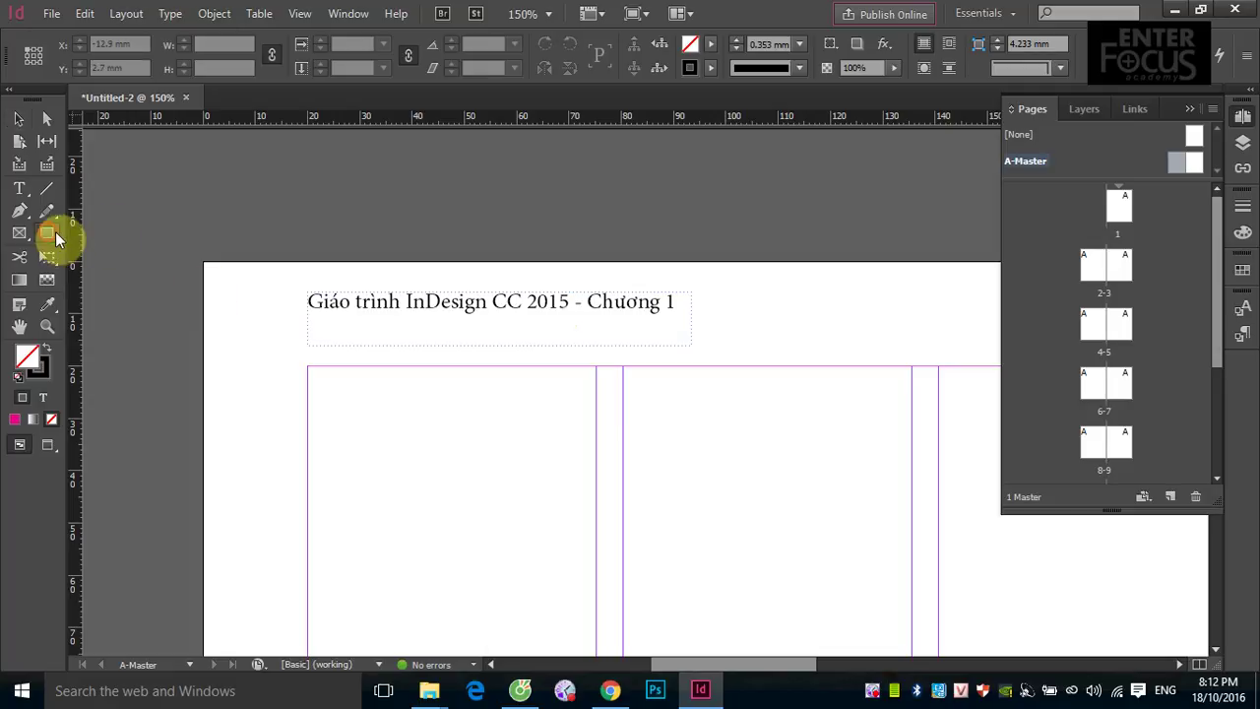
{"action": "left_click_drag", "start_coordinate": [206, 263], "coordinate": [692, 336]}
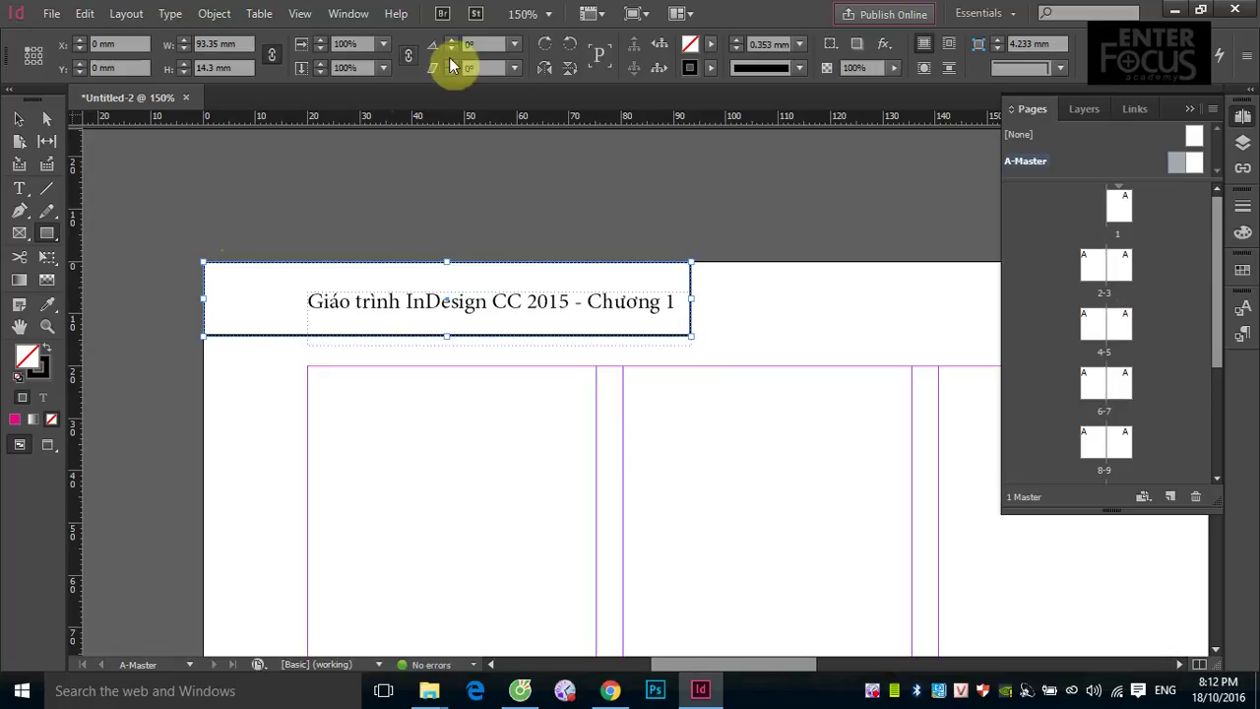
{"action": "left_click", "coordinate": [718, 63]}
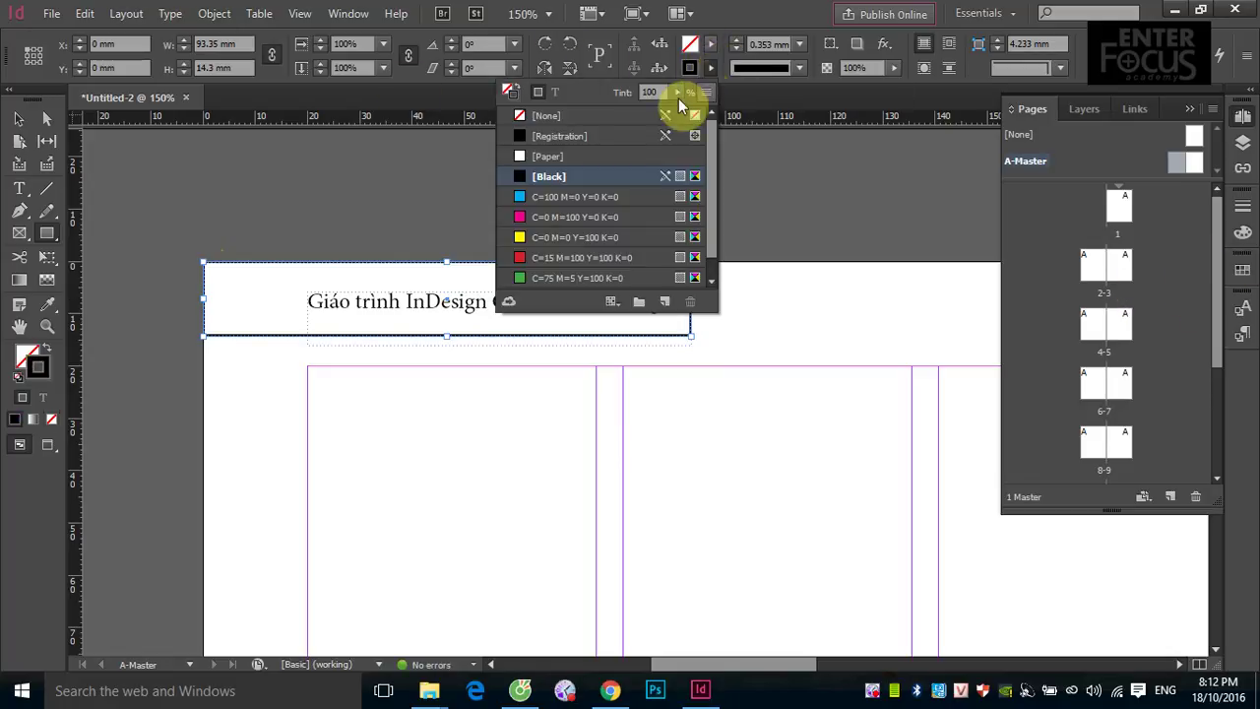
{"action": "left_click", "coordinate": [521, 117]}
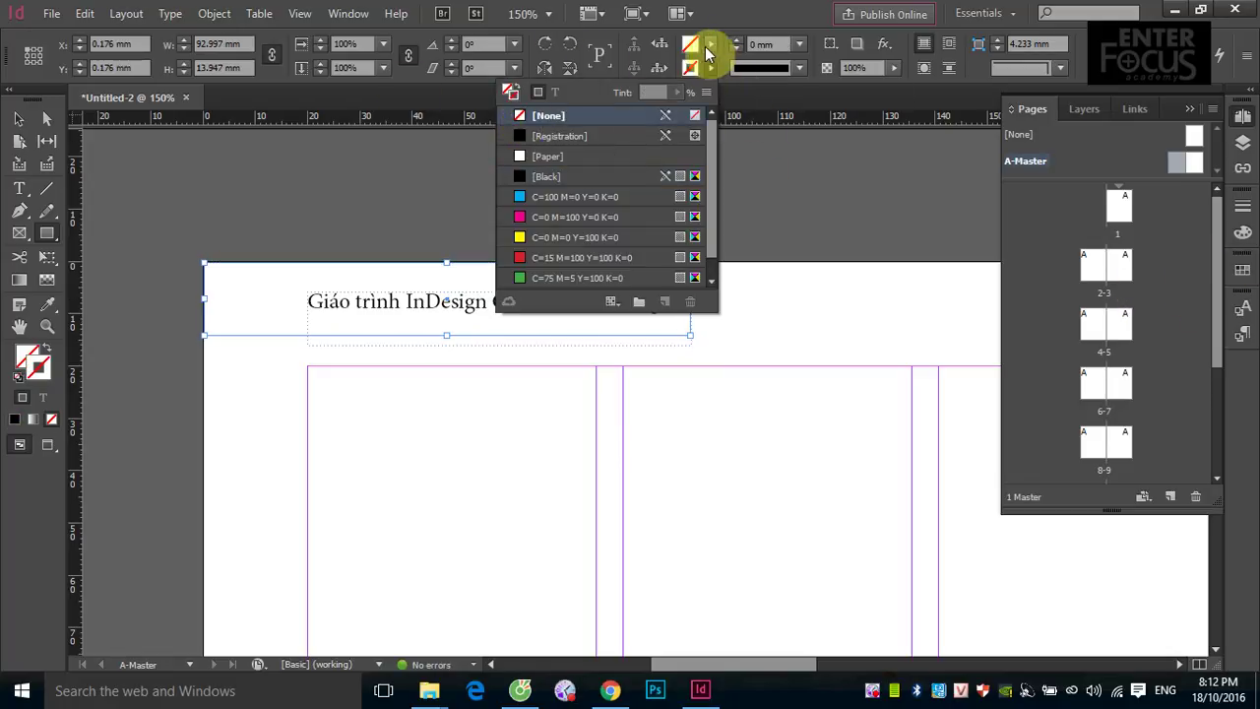
{"action": "left_click", "coordinate": [711, 49]}
{"action": "left_click", "coordinate": [713, 47]}
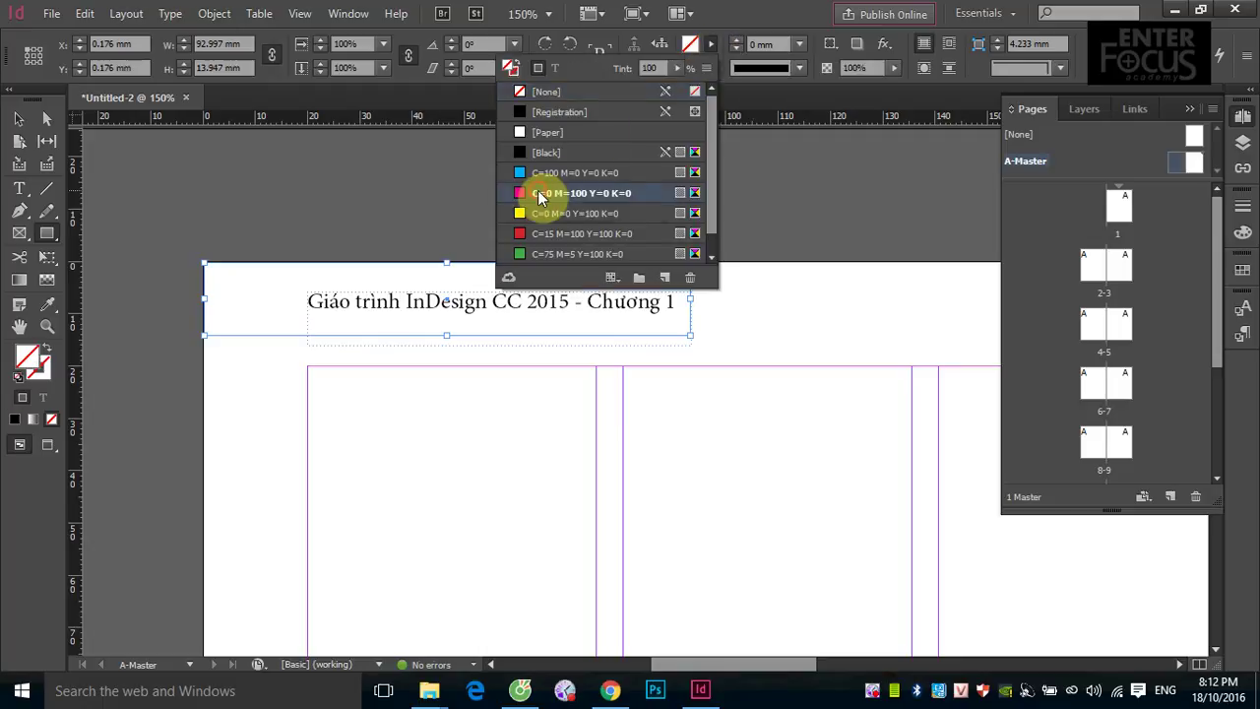
{"action": "left_click", "coordinate": [538, 191]}
{"action": "left_click", "coordinate": [84, 152]}
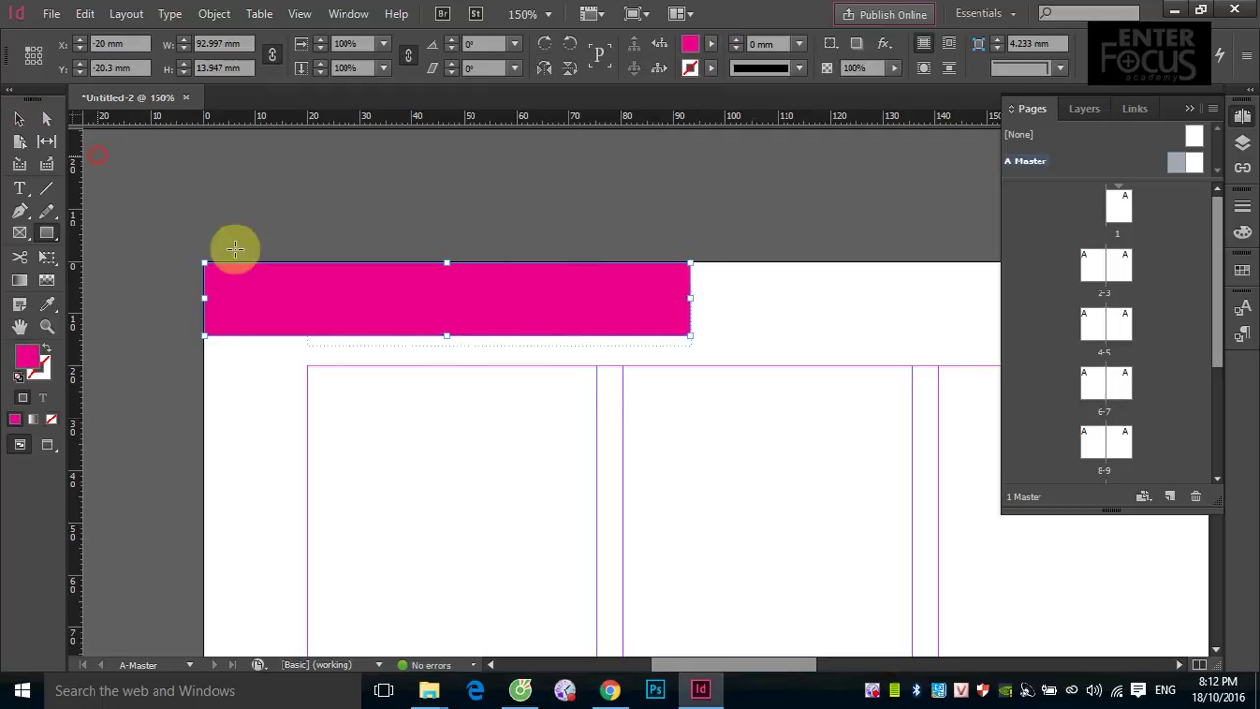
{"action": "left_click", "coordinate": [262, 264]}
{"action": "left_click", "coordinate": [728, 346]}
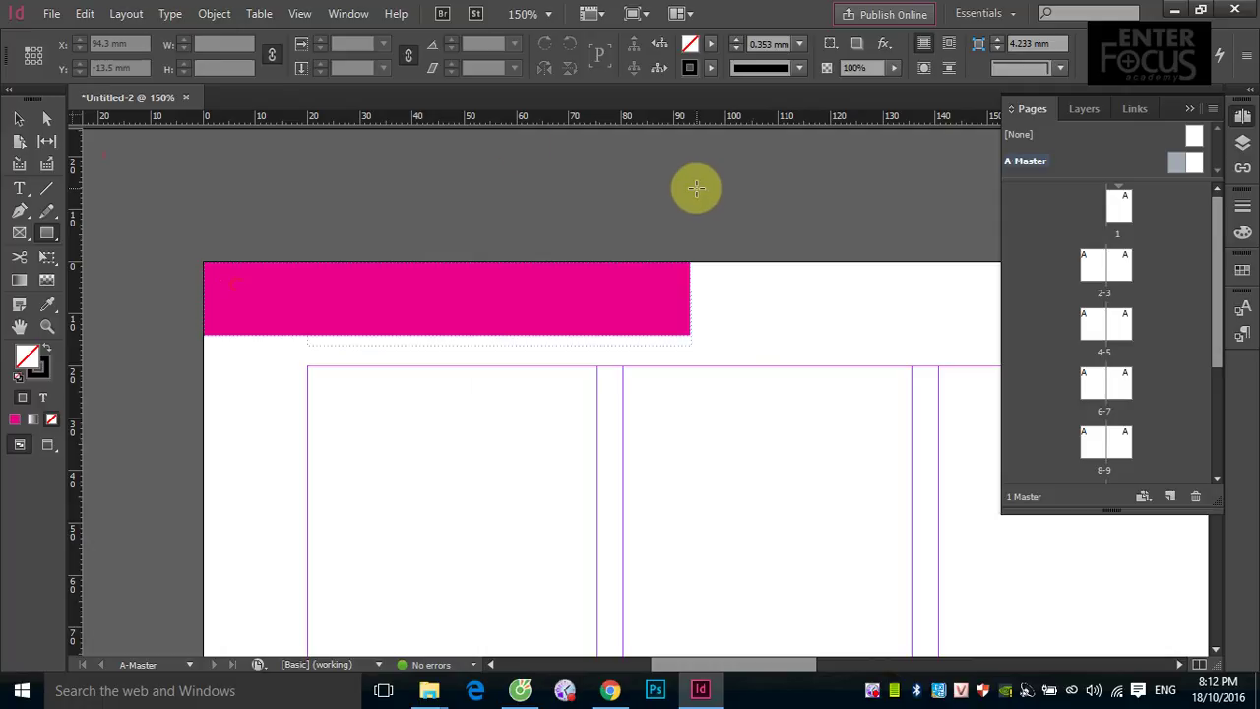
- Send the magenta rectangle to the back, behind the header title on the left master page
{"action": "left_click", "coordinate": [18, 118]}
{"action": "left_click", "coordinate": [229, 290]}
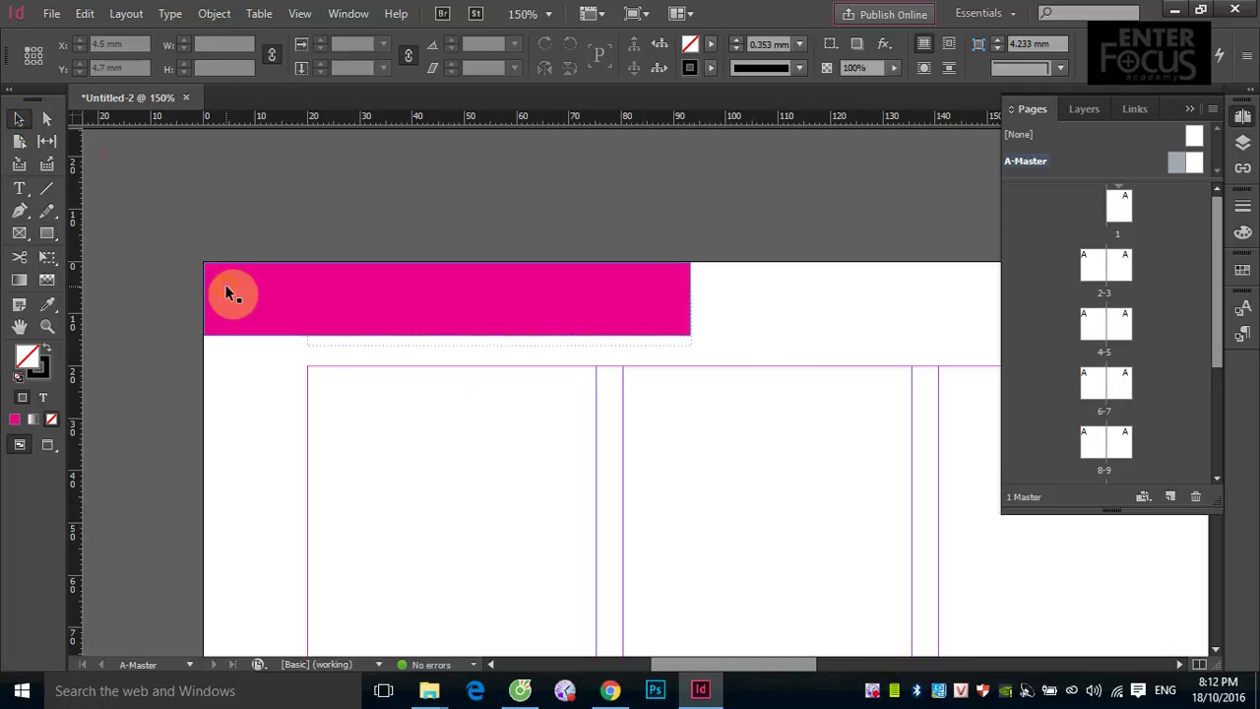
{"action": "key", "text": "ctrl+shift+bracketleft"}
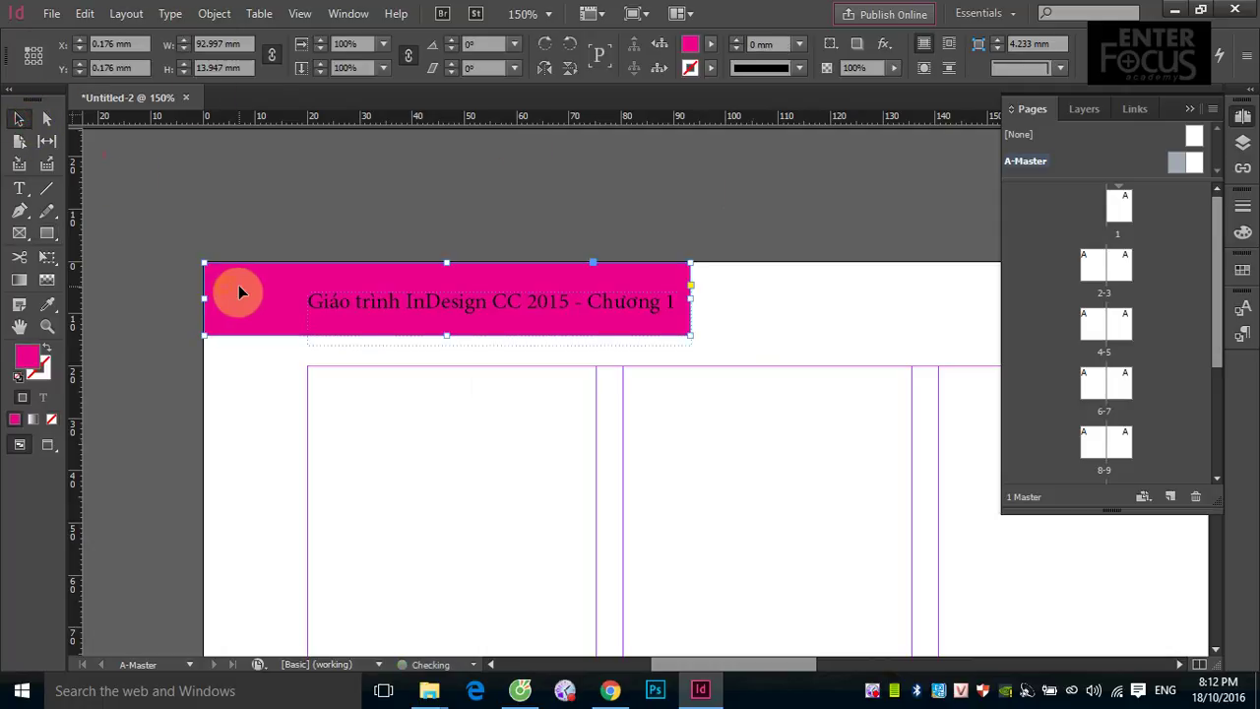
{"action": "left_click", "coordinate": [695, 238]}
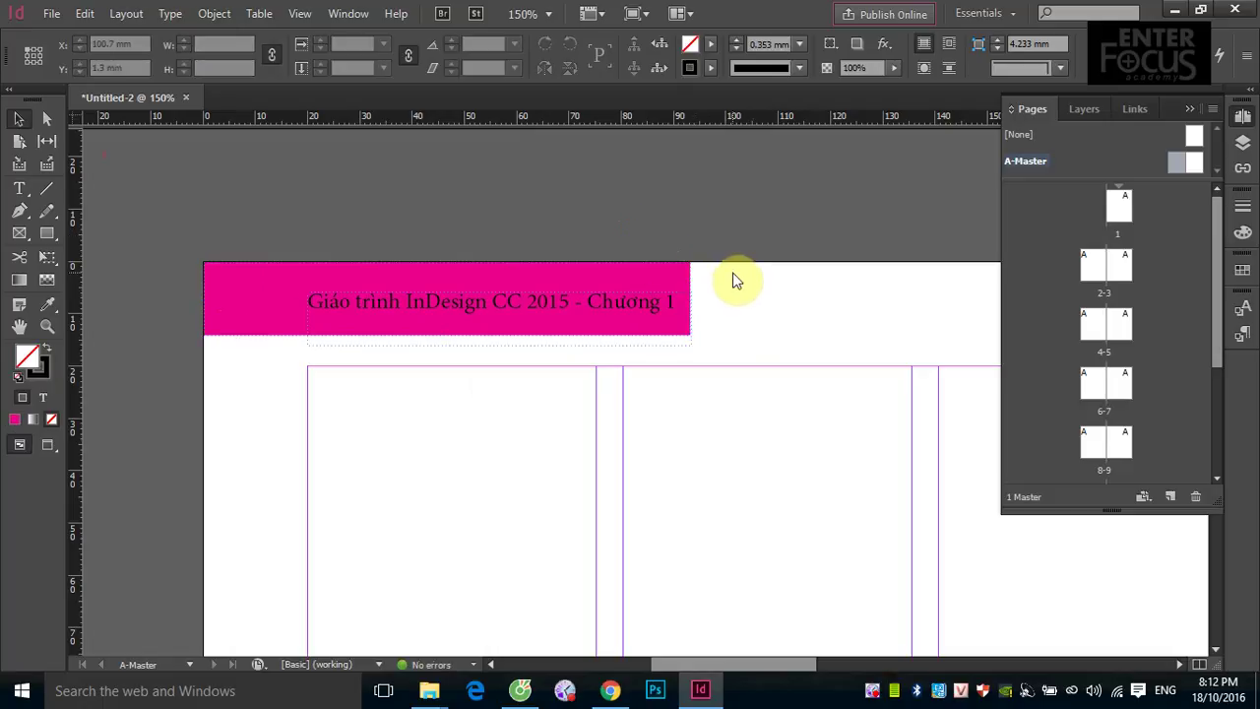
{"action": "key", "text": "ctrl+s"}
{"action": "left_click", "coordinate": [1186, 645]}
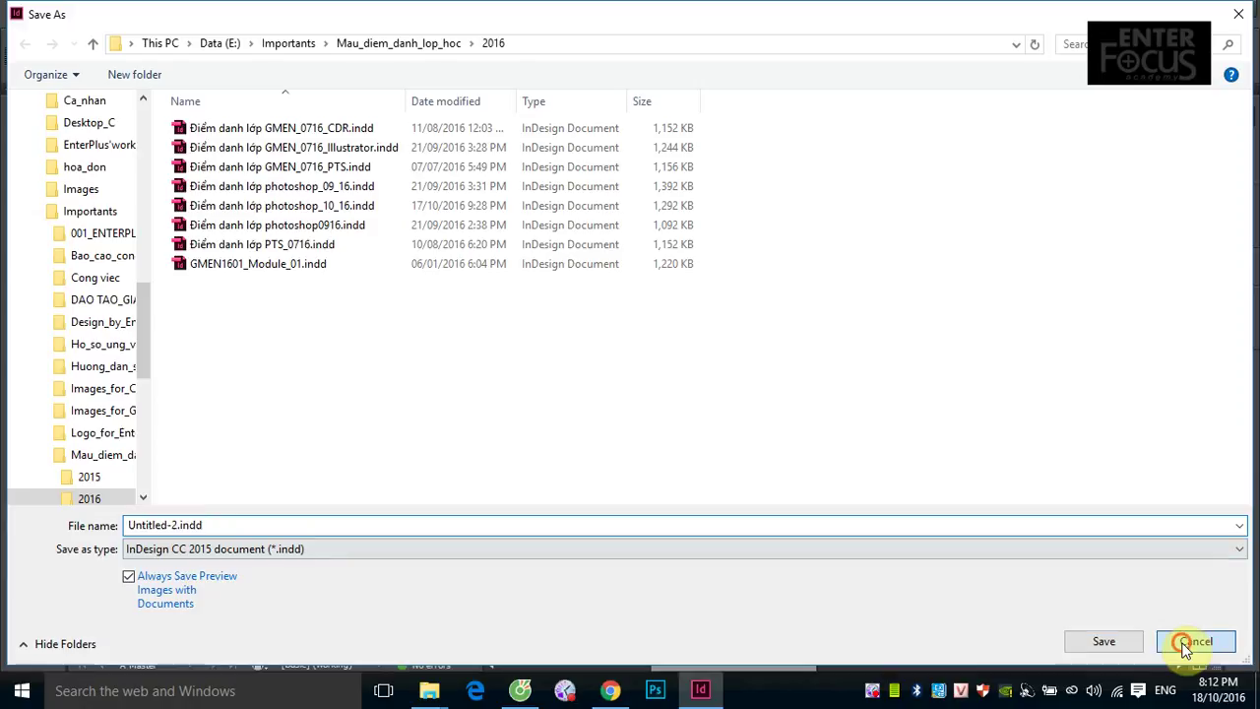
- Insert 10 pages after page 15 based on A-Master
{"action": "left_click_drag", "start_coordinate": [1214, 315], "coordinate": [1209, 453]}
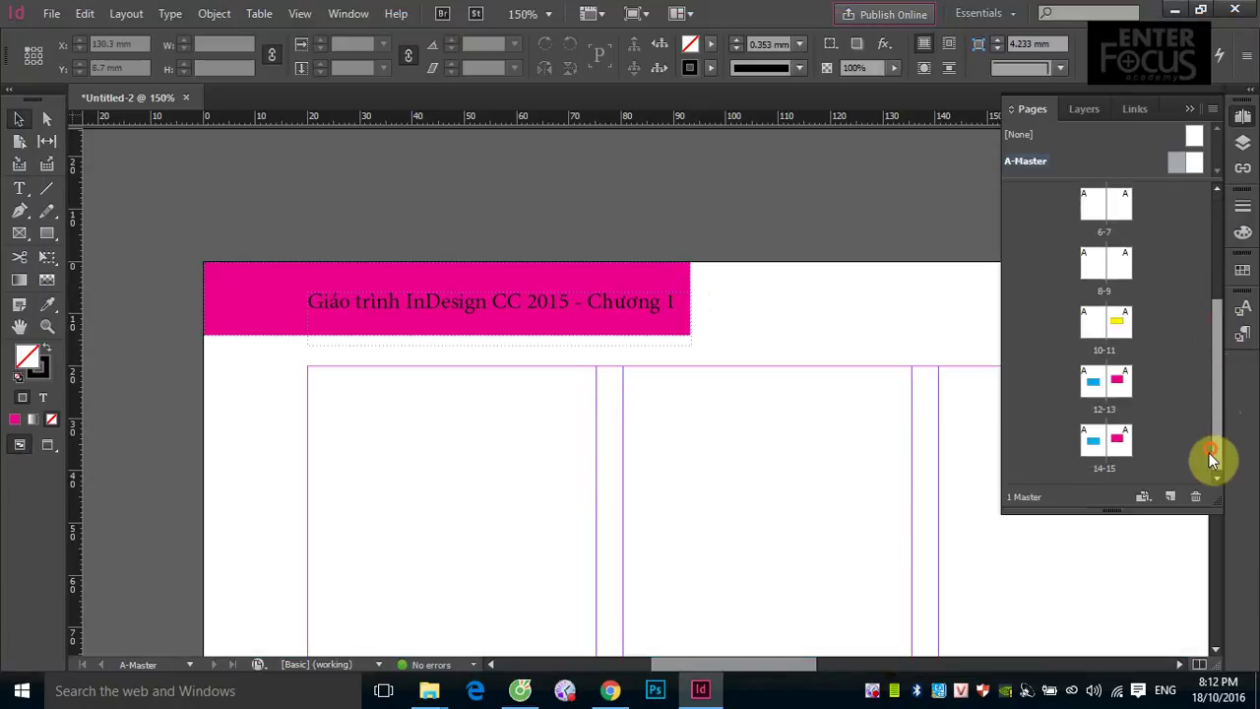
{"action": "double_click", "coordinate": [1125, 452]}
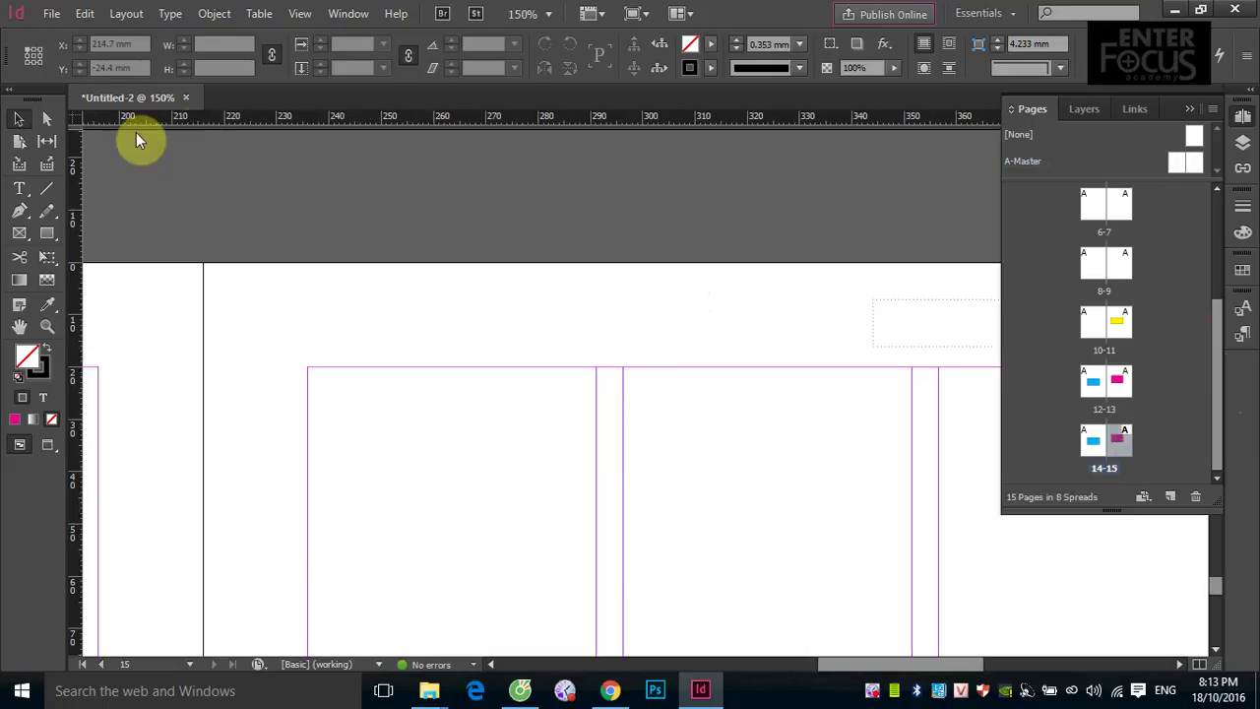
{"action": "left_click", "coordinate": [122, 14]}
{"action": "mouse_move", "coordinate": [143, 34]}
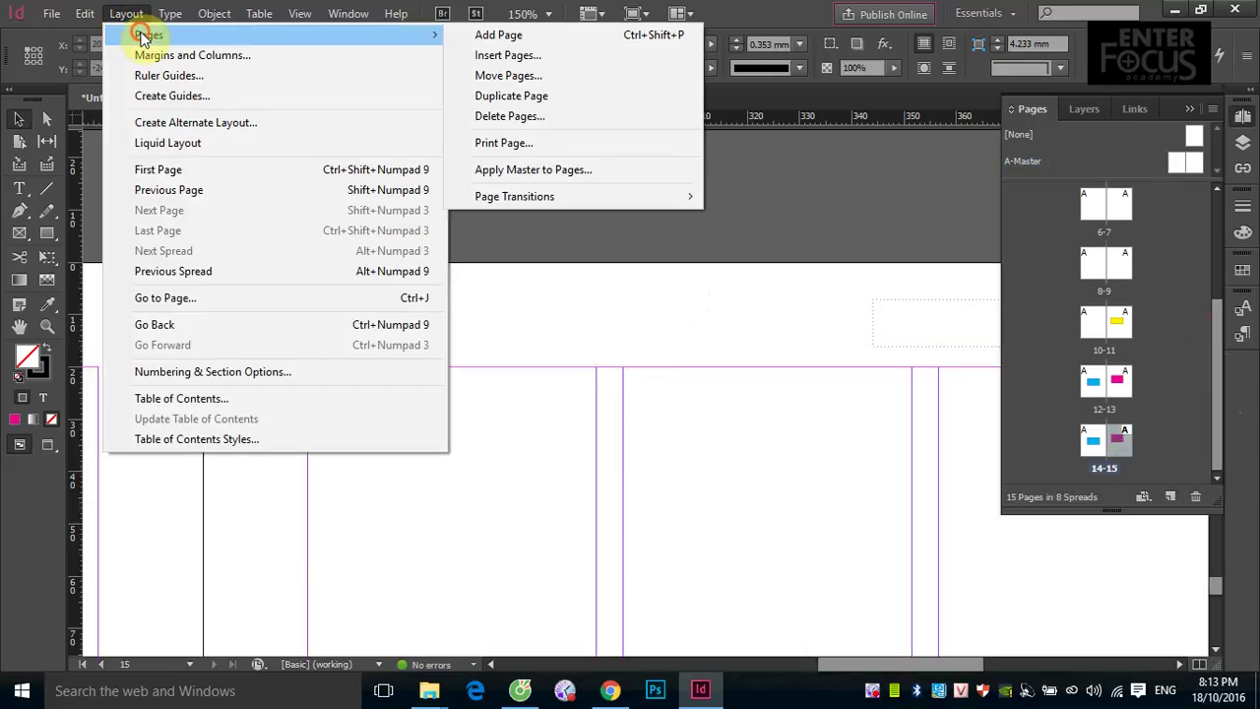
{"action": "left_click", "coordinate": [521, 57]}
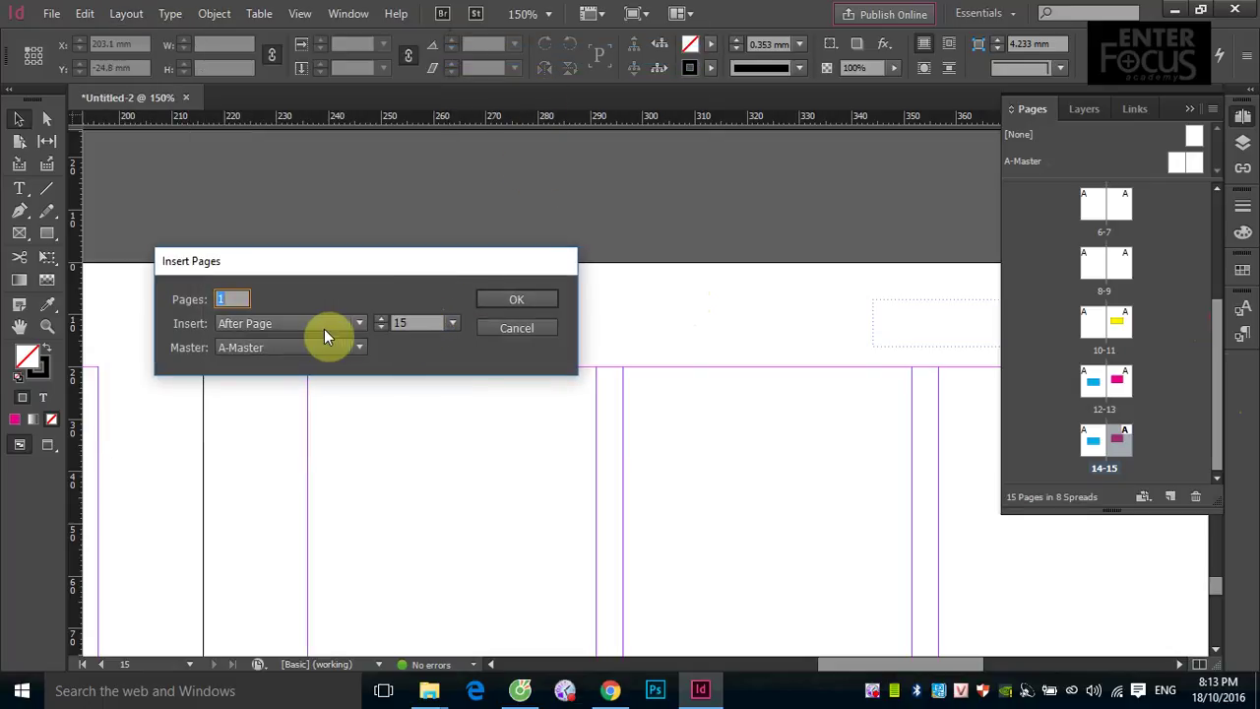
{"action": "left_click", "coordinate": [232, 300]}
{"action": "type", "text": "0"}
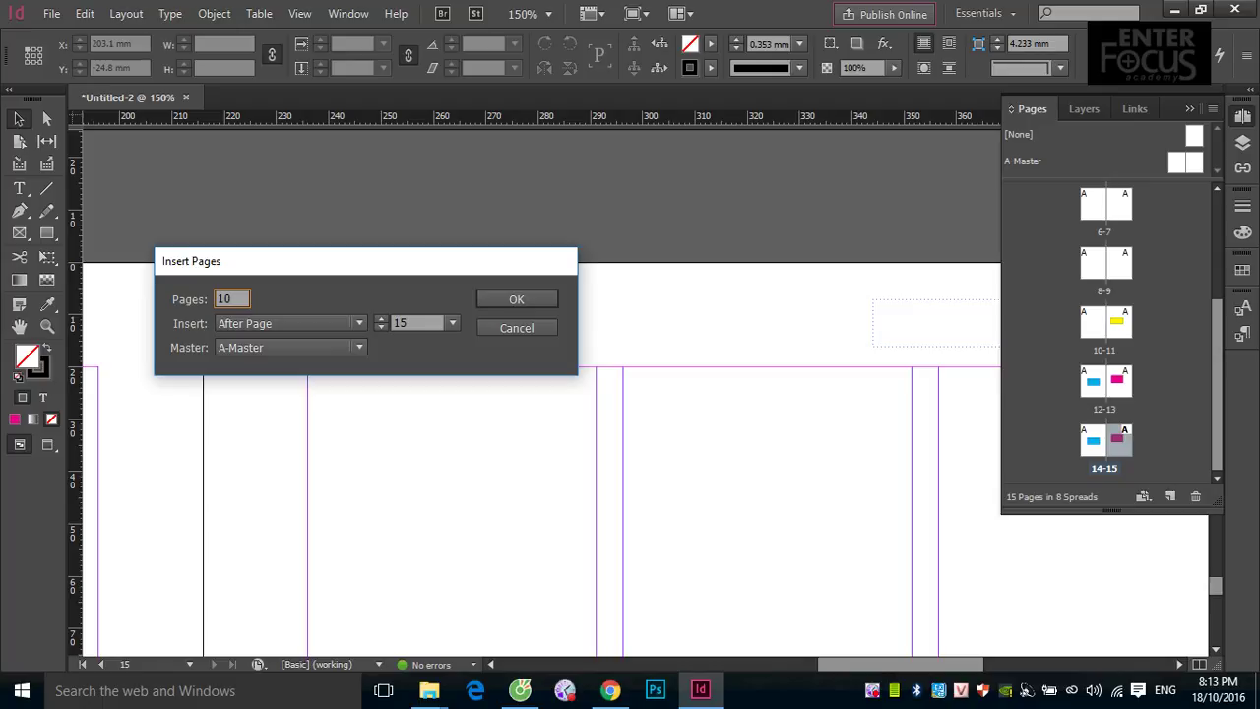
{"action": "left_click", "coordinate": [360, 348]}
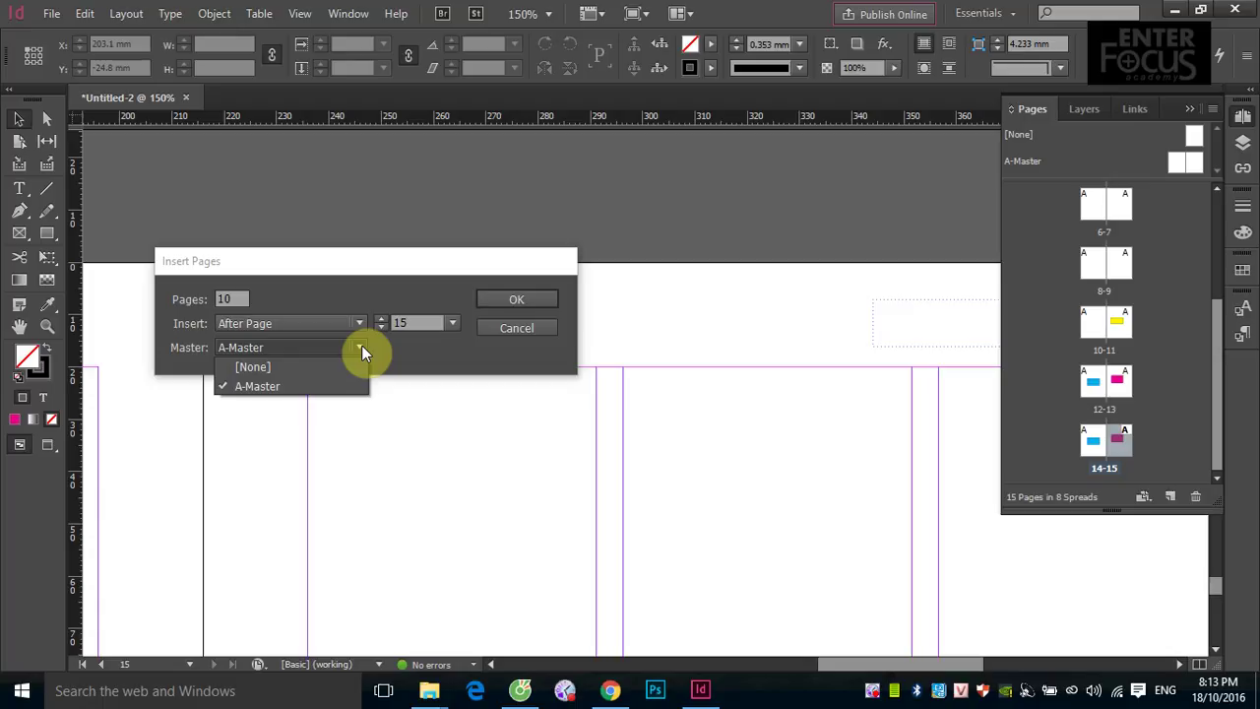
{"action": "left_click", "coordinate": [339, 385]}
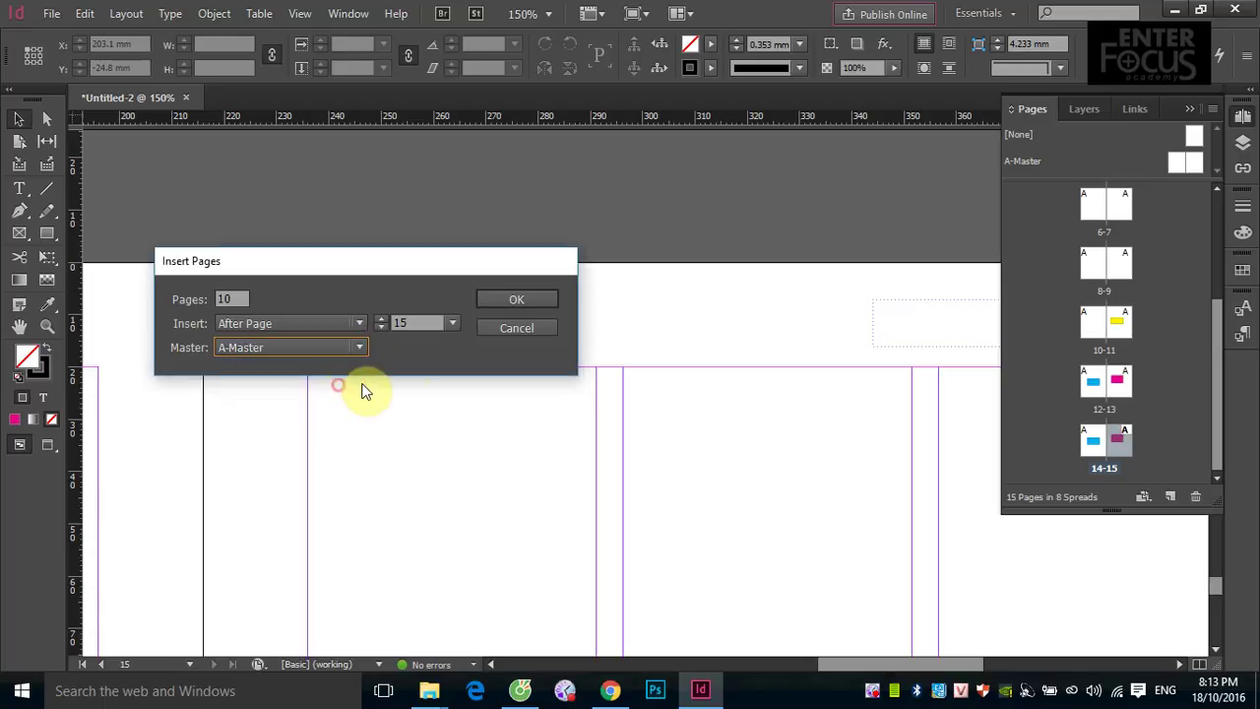
{"action": "left_click", "coordinate": [531, 299]}
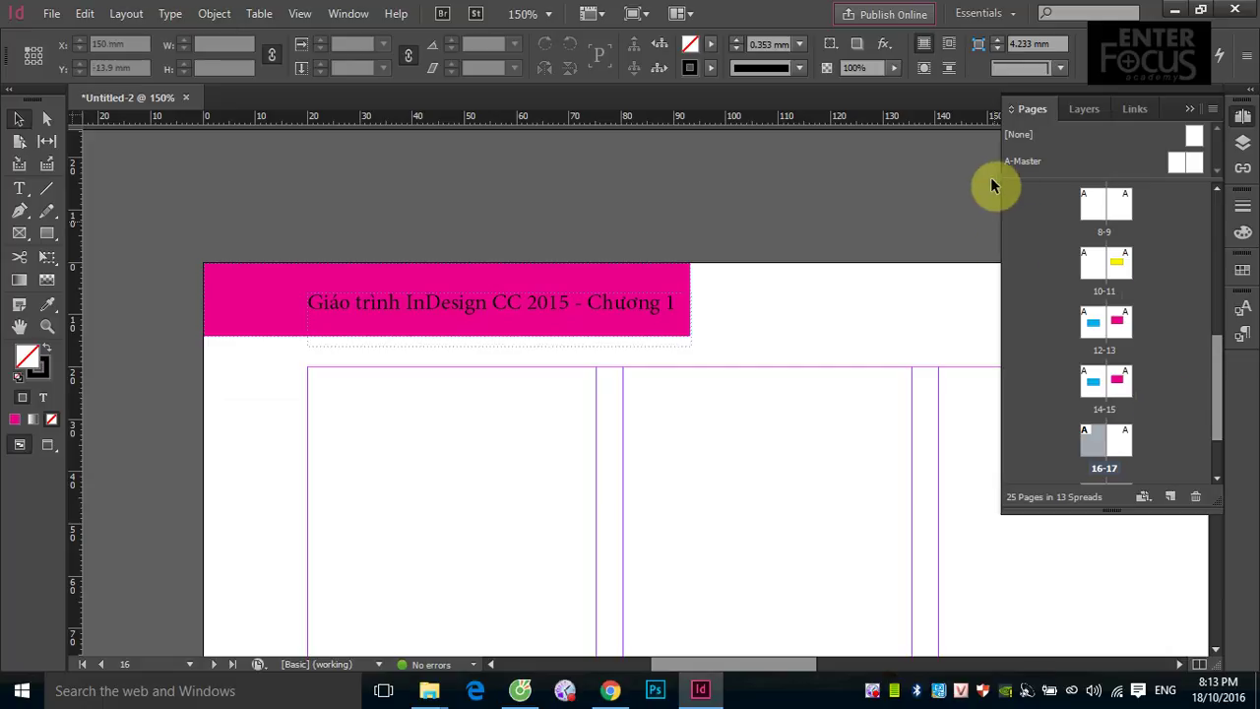
- Duplicate the A-Master spread to create a second master
{"action": "left_click", "coordinate": [1027, 162]}
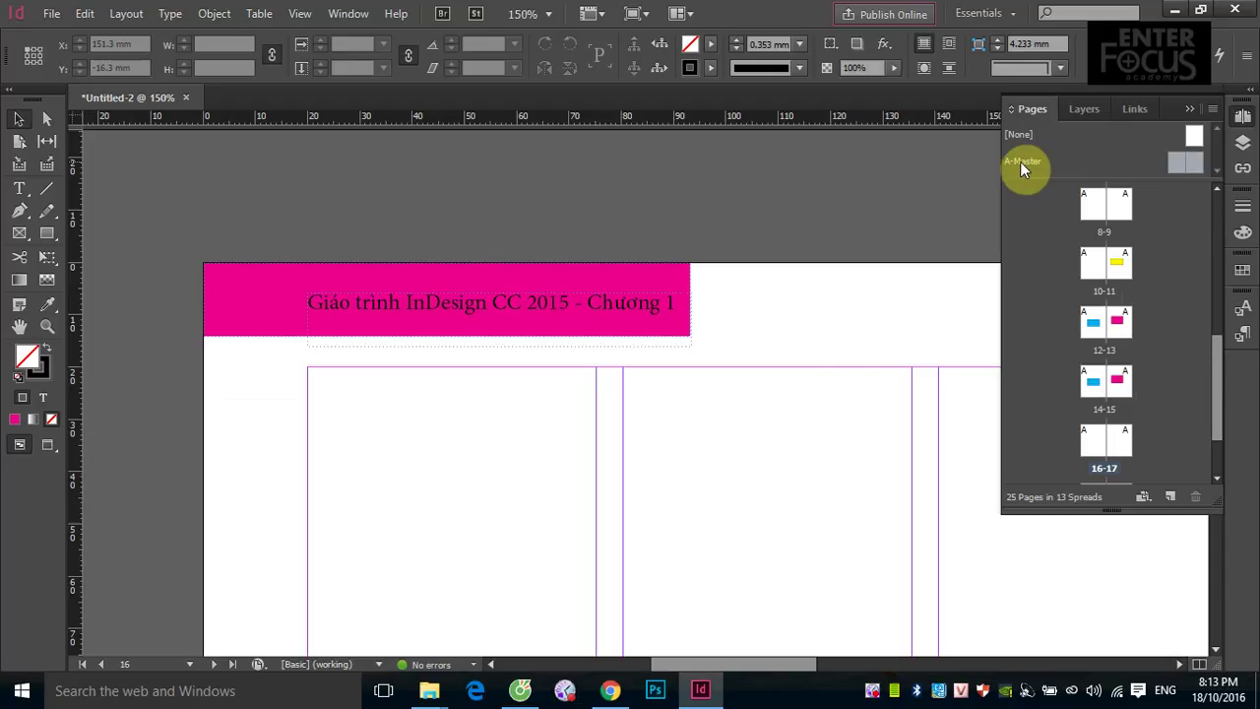
{"action": "right_click", "coordinate": [1018, 163]}
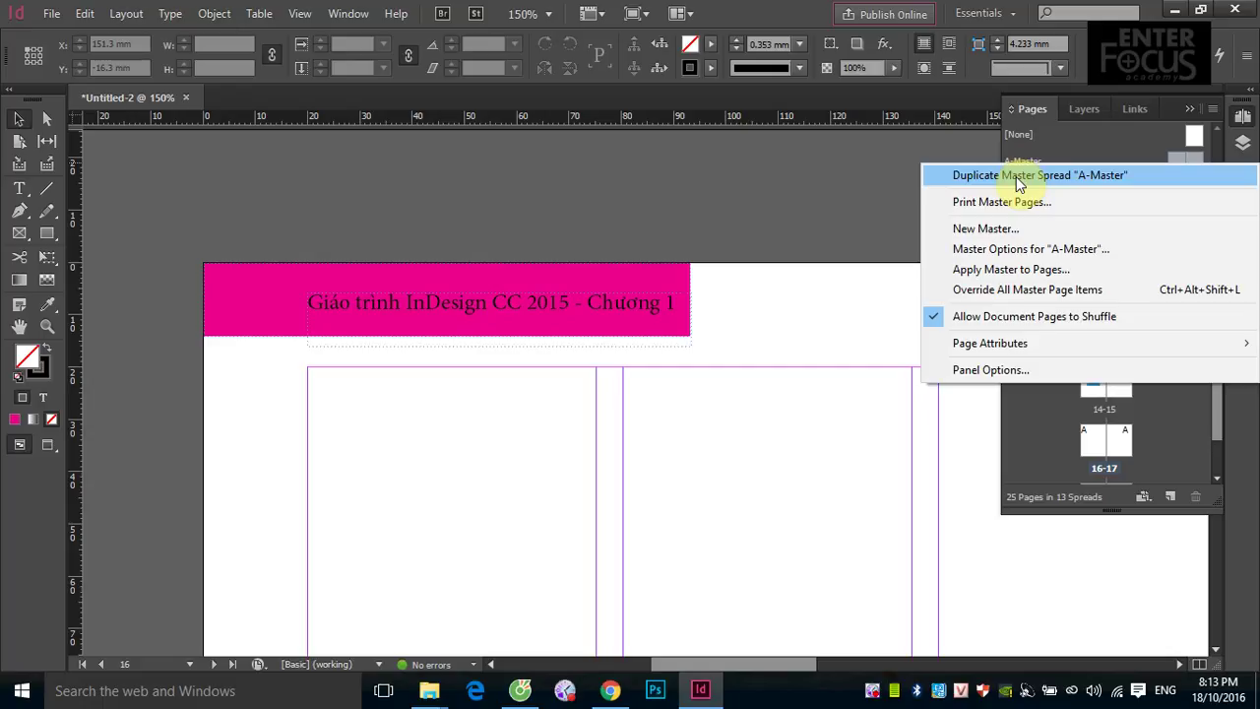
{"action": "left_click", "coordinate": [1015, 176]}
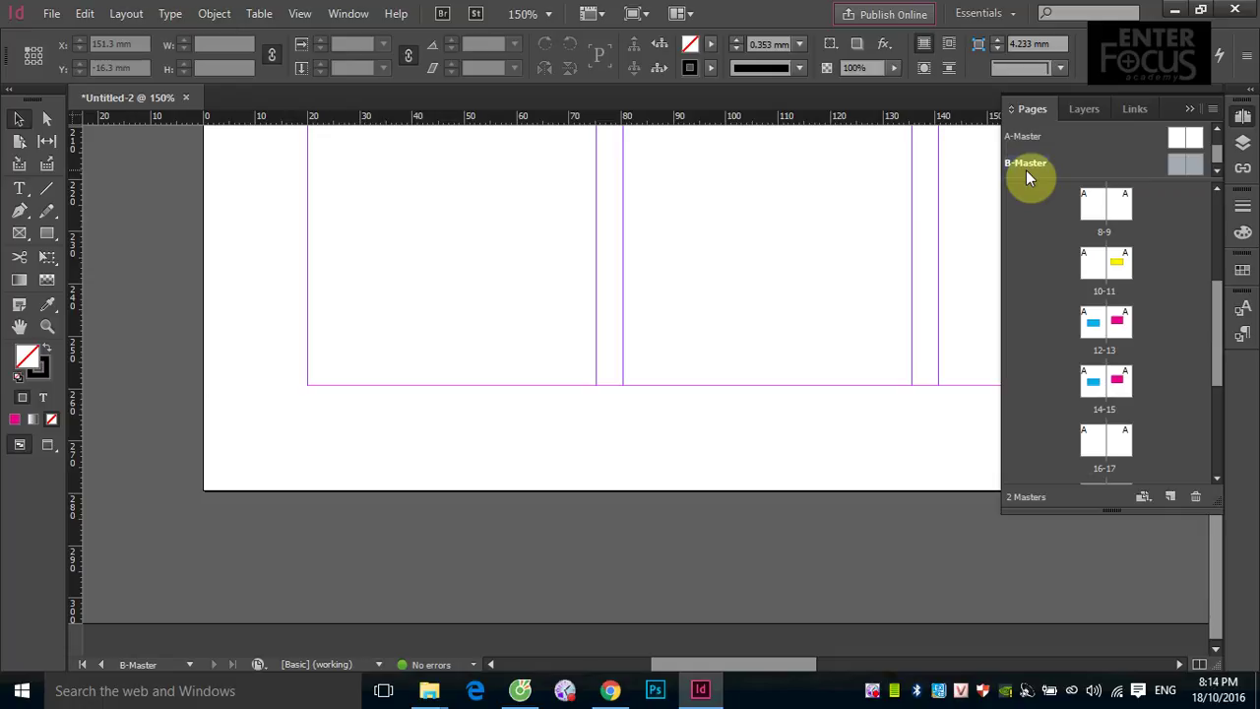
- Change the header title on the left page of B-Master to "Giáo trình InDesign CC 2015 - Chương 2"
{"action": "scroll", "coordinate": [640, 277], "scroll_direction": "up", "scroll_amount": 12}
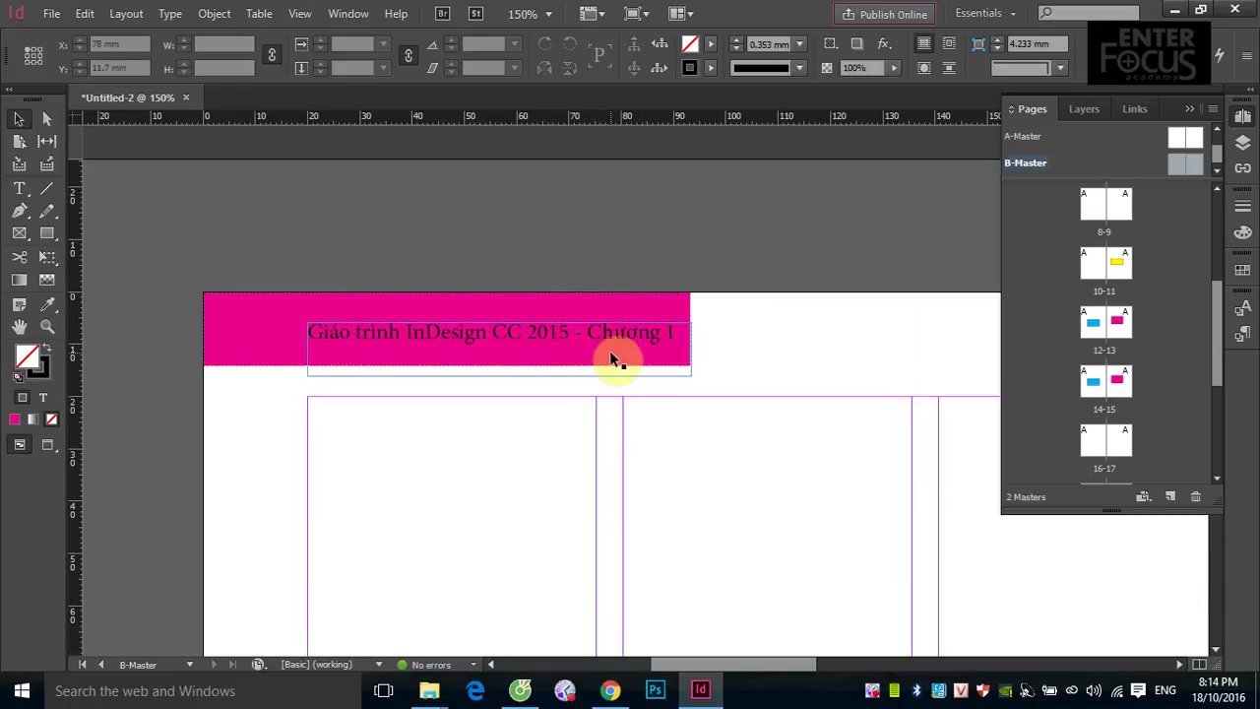
{"action": "left_click", "coordinate": [22, 189]}
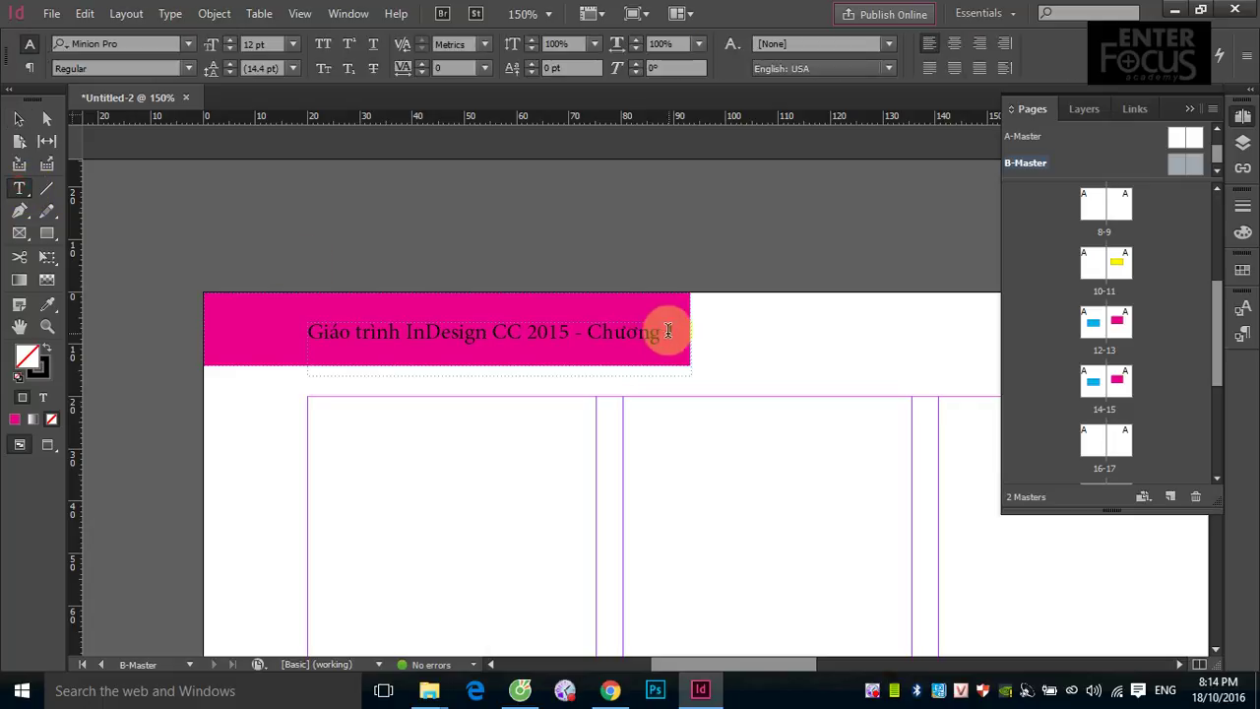
{"action": "left_click", "coordinate": [668, 331]}
{"action": "type", "text": "2"}
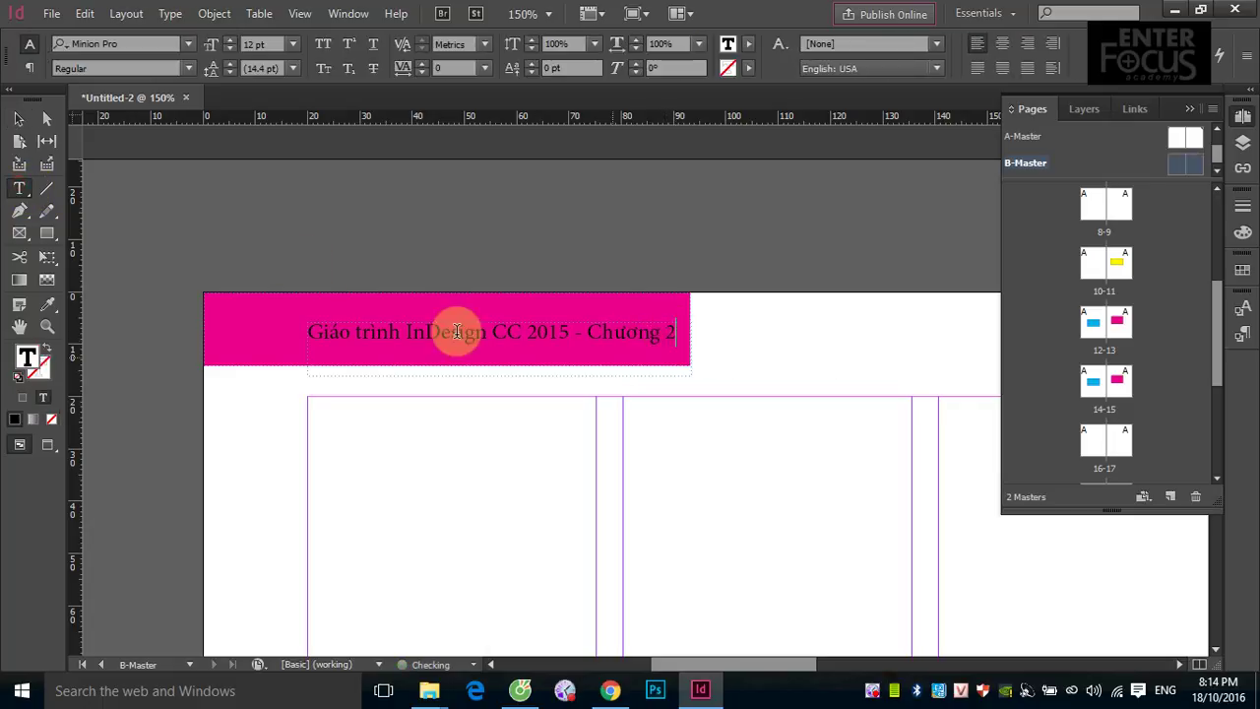
- Recolour the header rectangle on the left page of B-Master with the C=100 M=0 Y=0 K=0 swatch
{"action": "left_click", "coordinate": [18, 119]}
{"action": "left_click", "coordinate": [262, 325]}
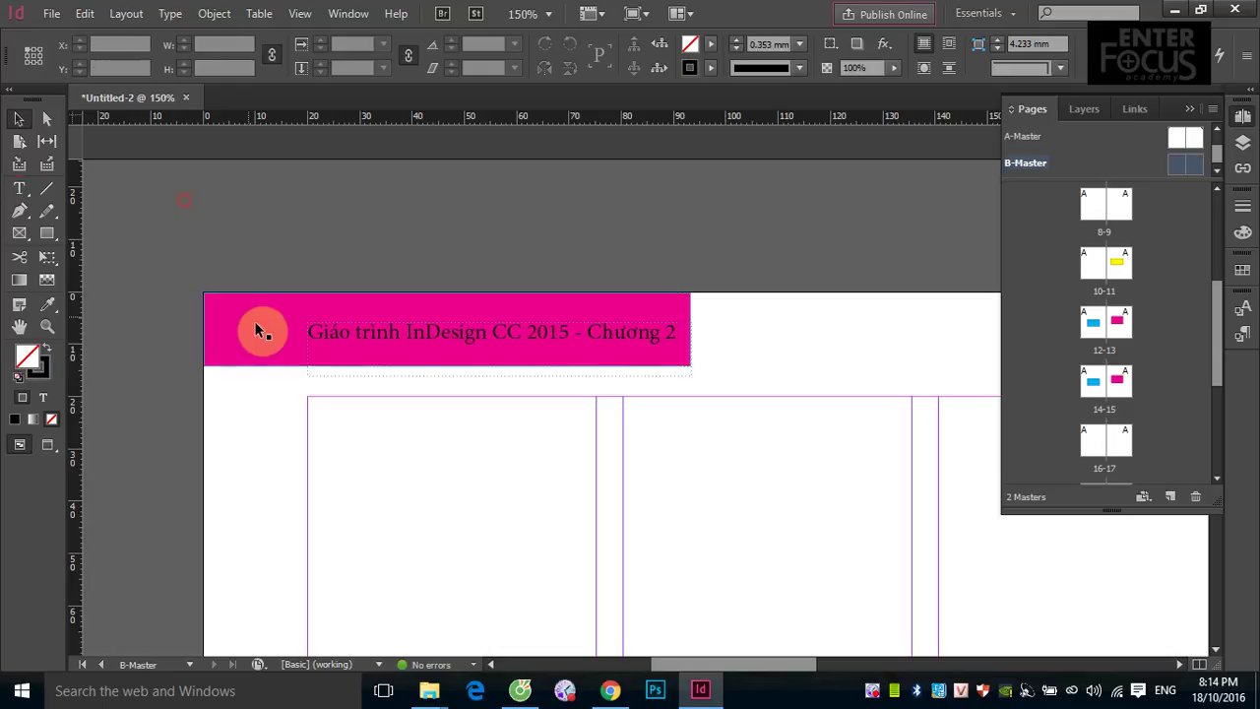
{"action": "left_click", "coordinate": [1243, 268]}
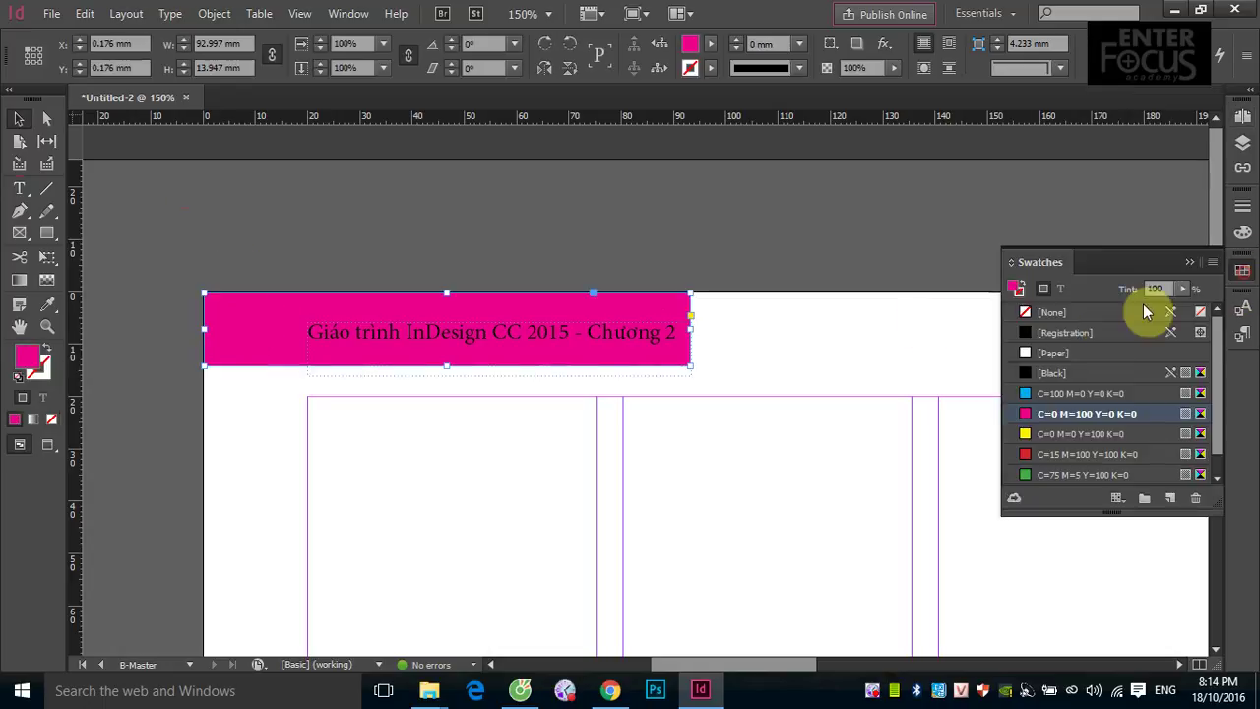
{"action": "left_click", "coordinate": [1029, 394]}
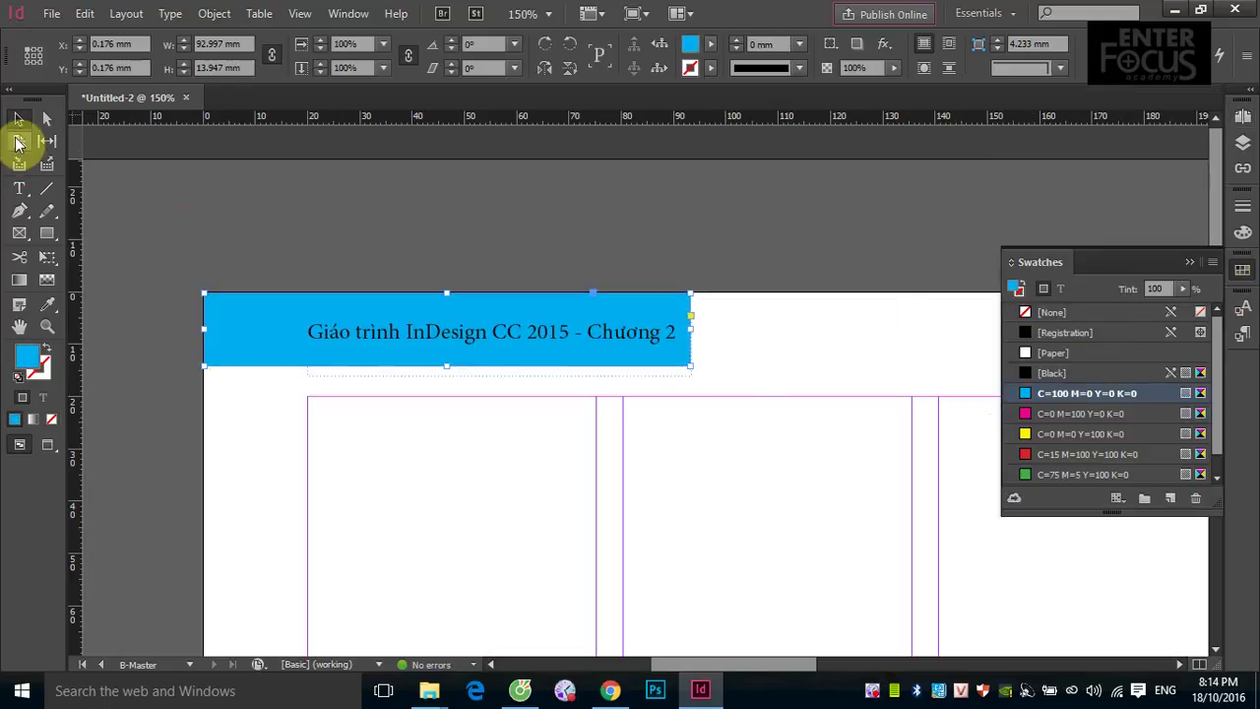
{"action": "left_click", "coordinate": [260, 231]}
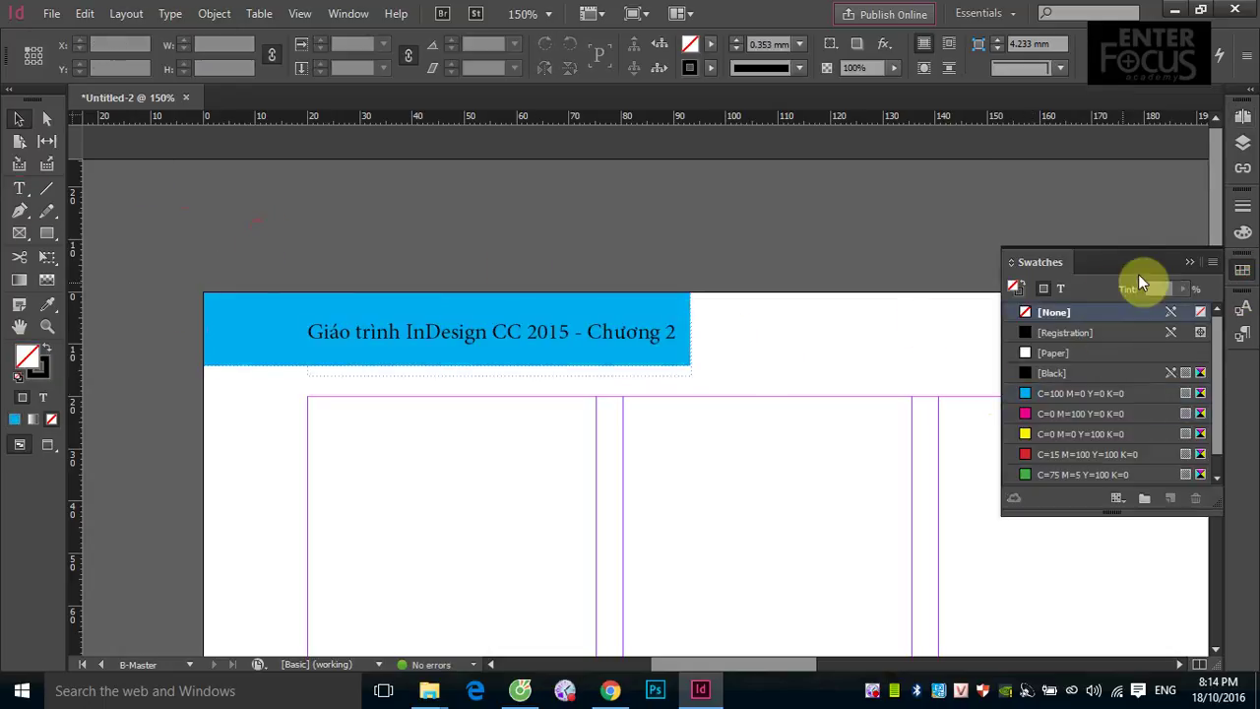
{"action": "left_click", "coordinate": [1190, 261]}
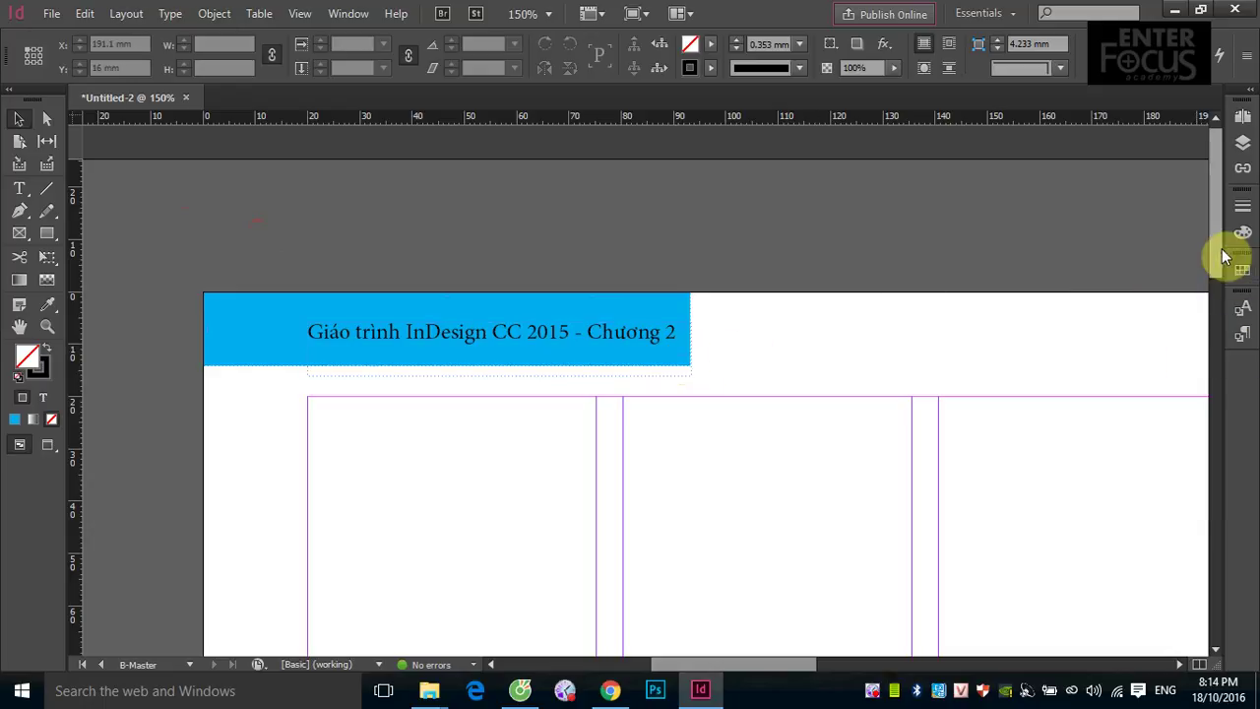
- Check which chapter header the 14-15 and 16-17 spreads carry
{"action": "left_click", "coordinate": [1243, 126]}
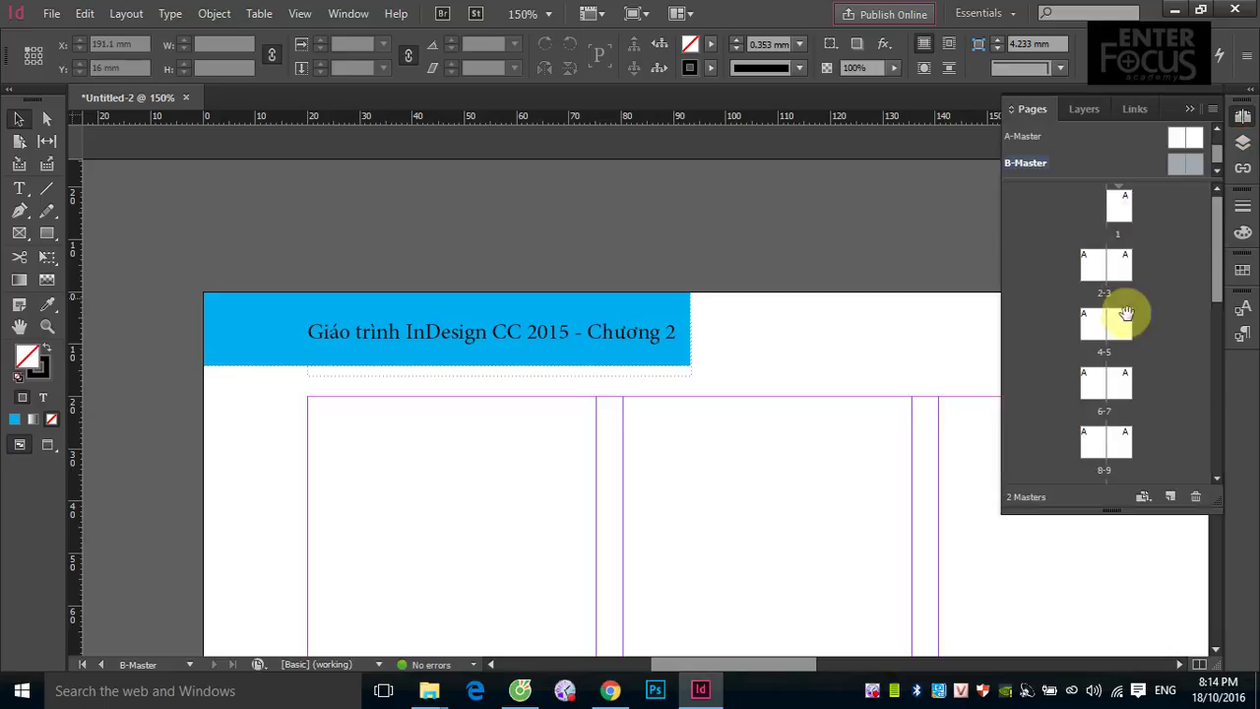
{"action": "scroll", "coordinate": [1118, 340], "scroll_direction": "down", "scroll_amount": 4}
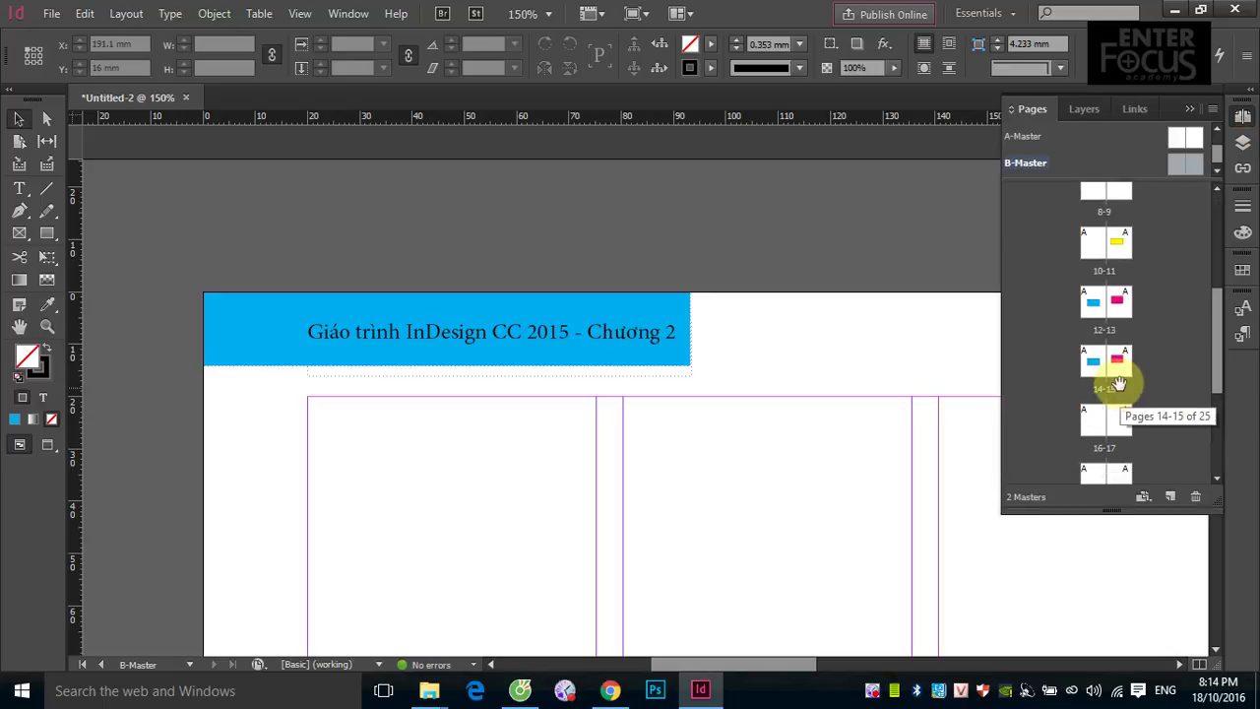
{"action": "double_click", "coordinate": [1117, 364]}
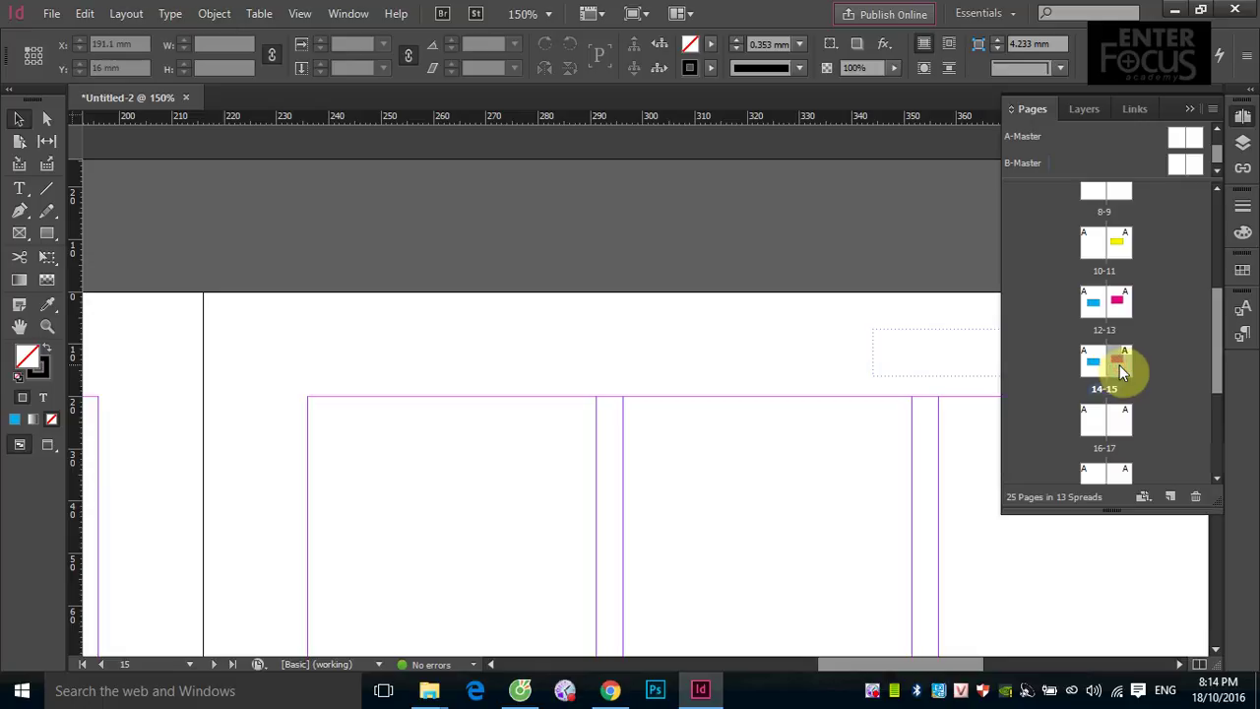
{"action": "left_click_drag", "start_coordinate": [344, 368], "coordinate": [667, 363]}
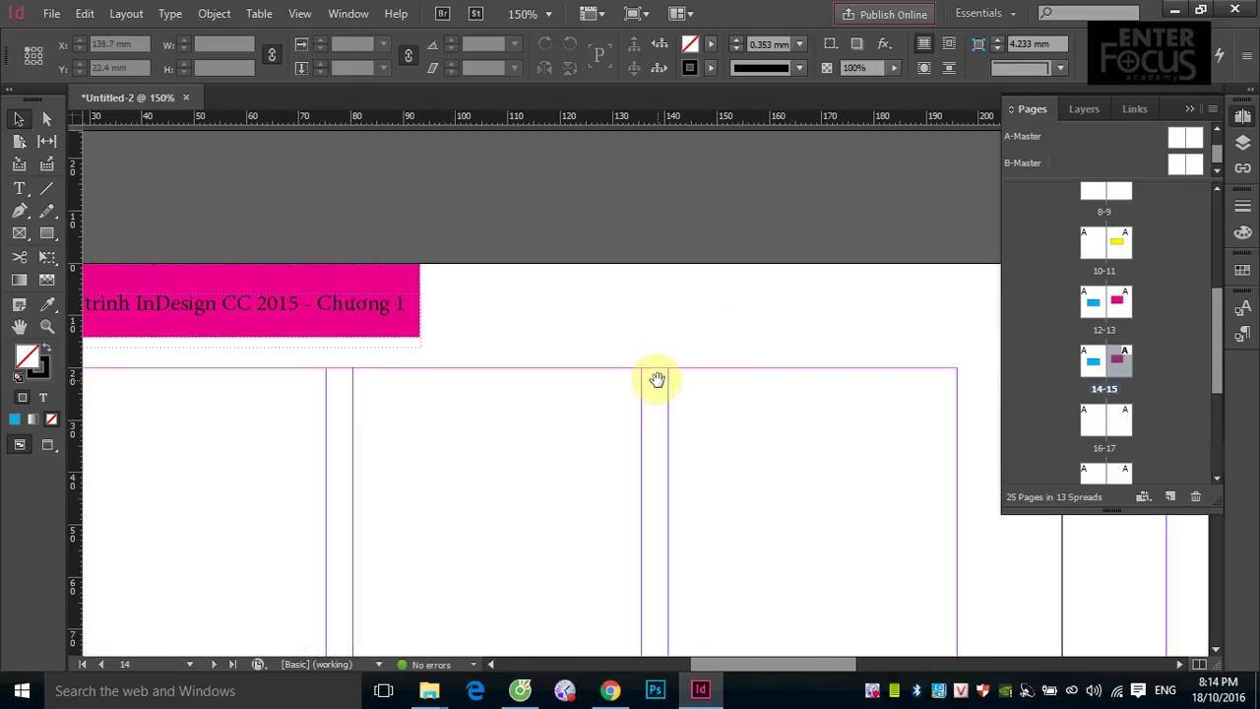
{"action": "double_click", "coordinate": [1100, 423]}
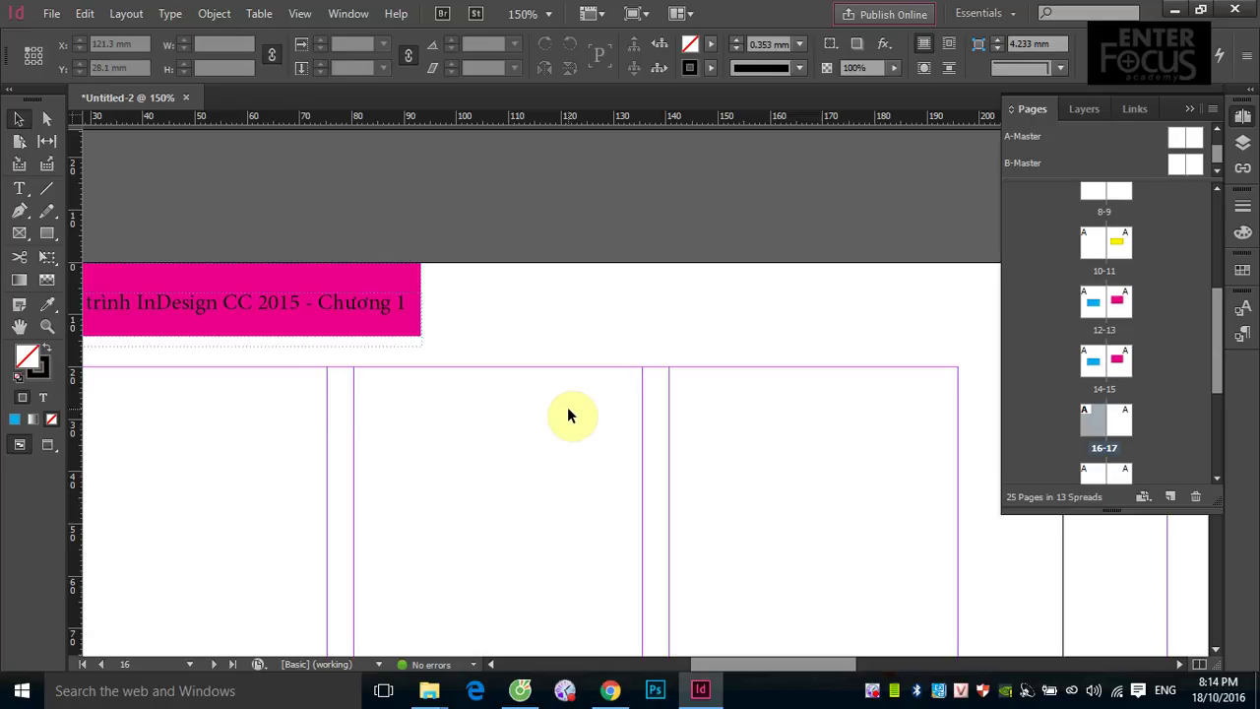
- Apply B-Master to page 16 and then to page 17 individually so both pages use the chapter 2 master
{"action": "scroll", "coordinate": [1102, 414], "scroll_direction": "down", "scroll_amount": 2}
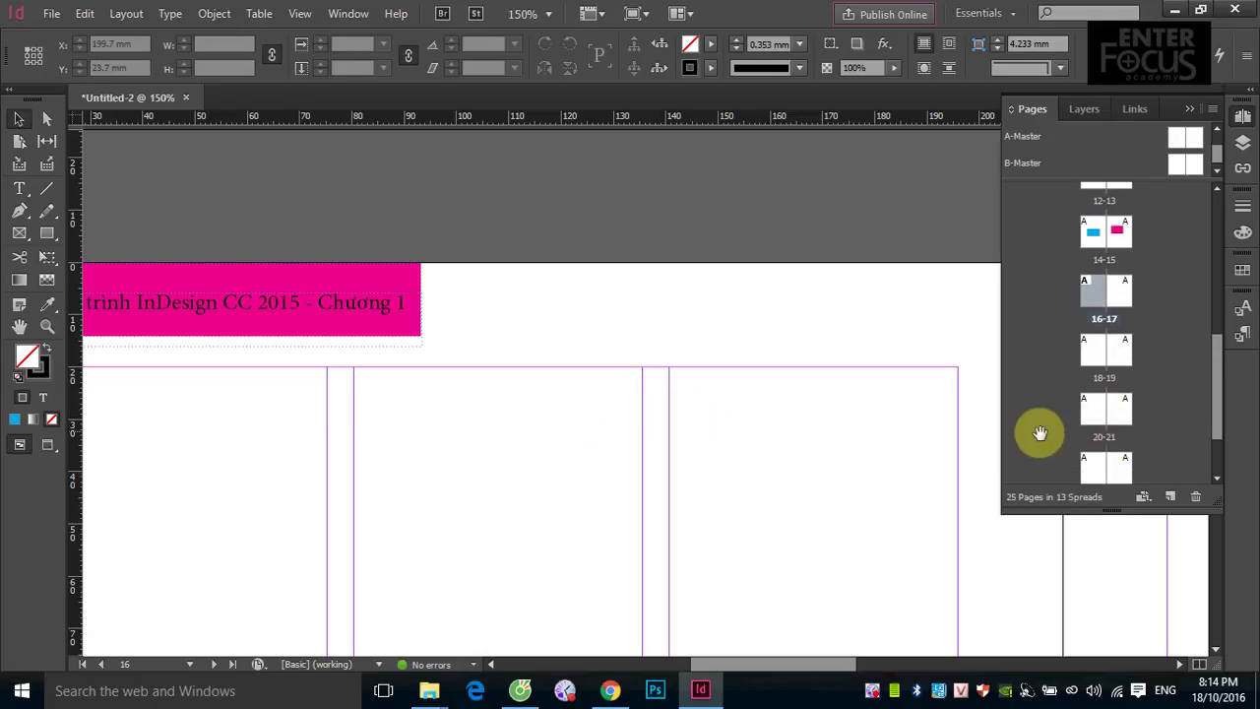
{"action": "key", "text": "ctrl+0"}
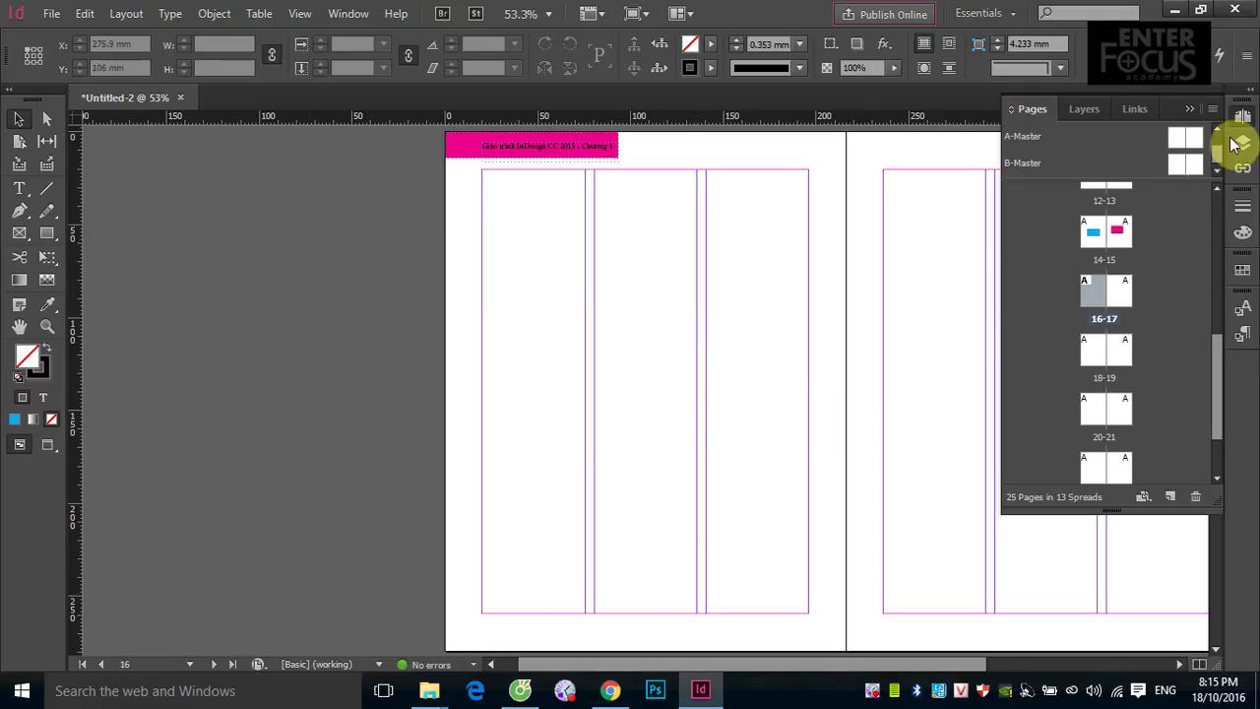
{"action": "left_click", "coordinate": [1017, 166]}
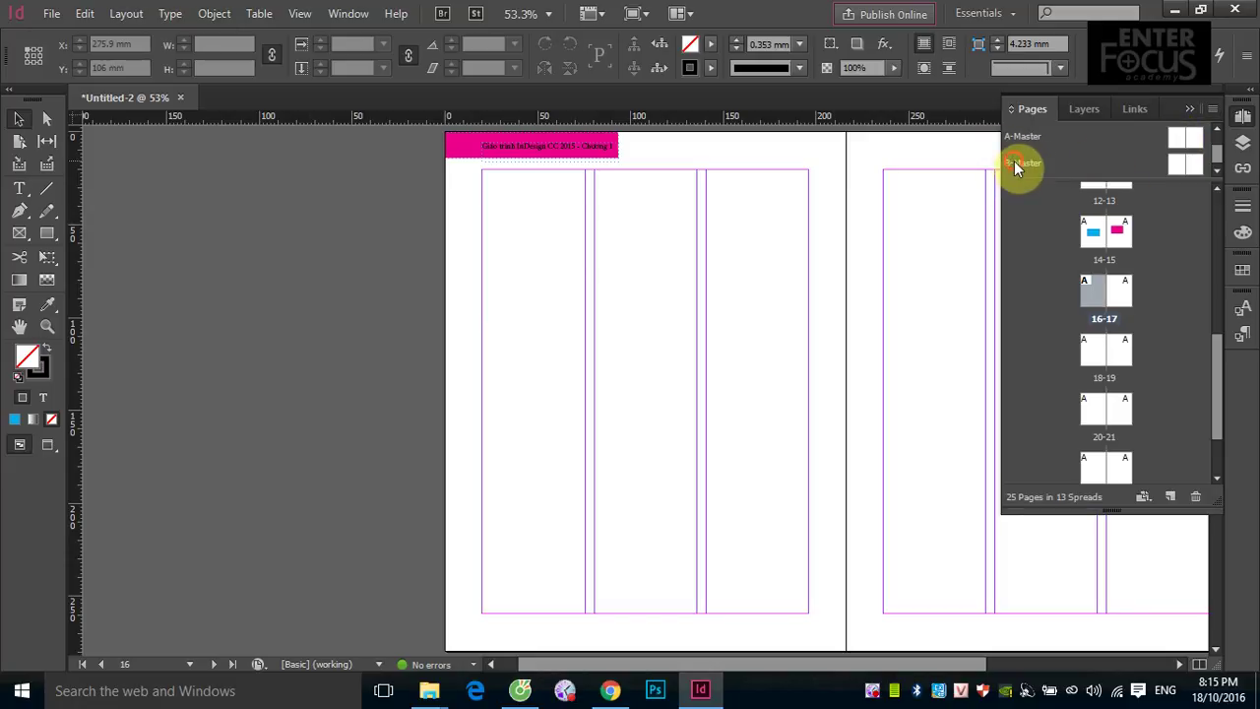
{"action": "left_click", "coordinate": [1195, 165]}
{"action": "left_click_drag", "start_coordinate": [1197, 170], "coordinate": [1101, 294]}
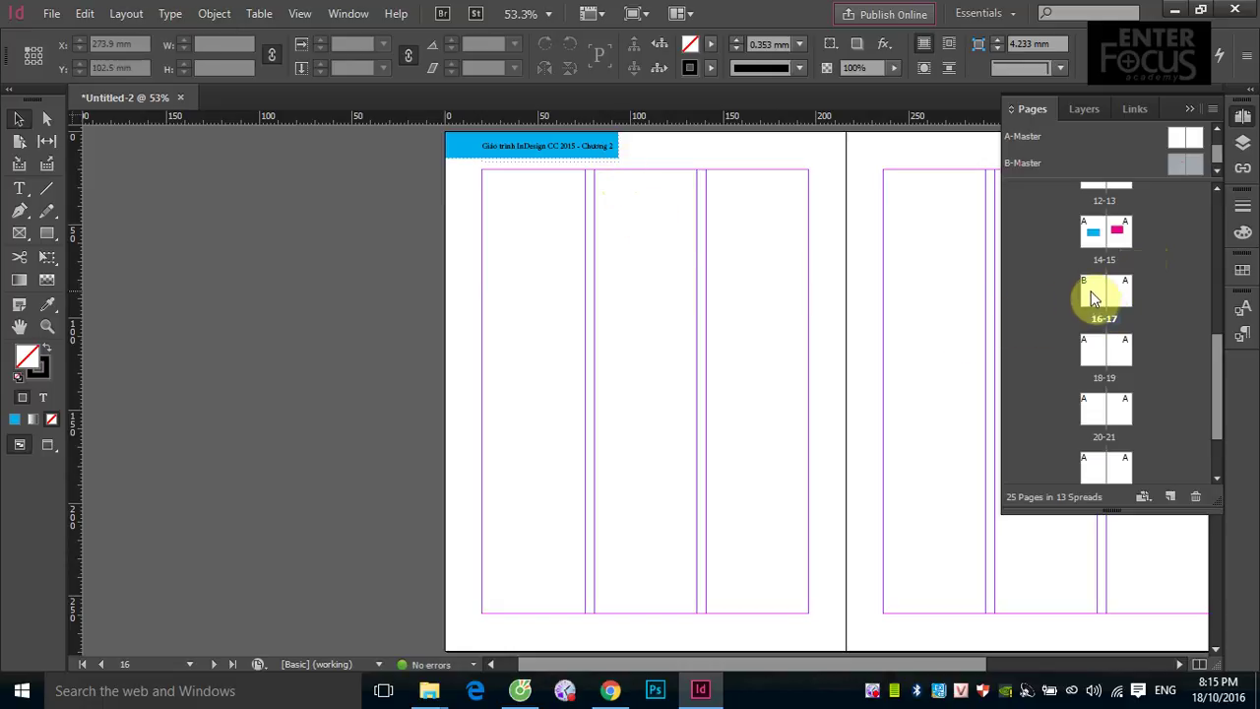
{"action": "mouse_move", "coordinate": [1091, 296]}
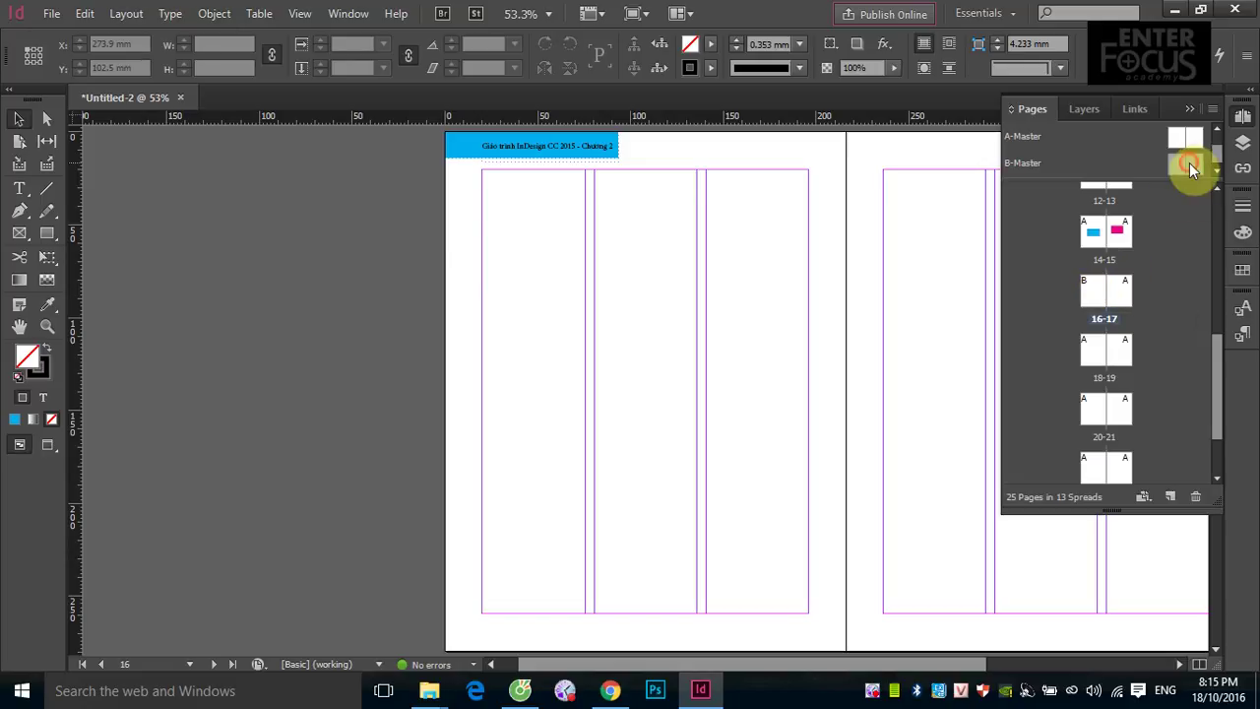
{"action": "left_click_drag", "start_coordinate": [1192, 168], "coordinate": [1130, 306]}
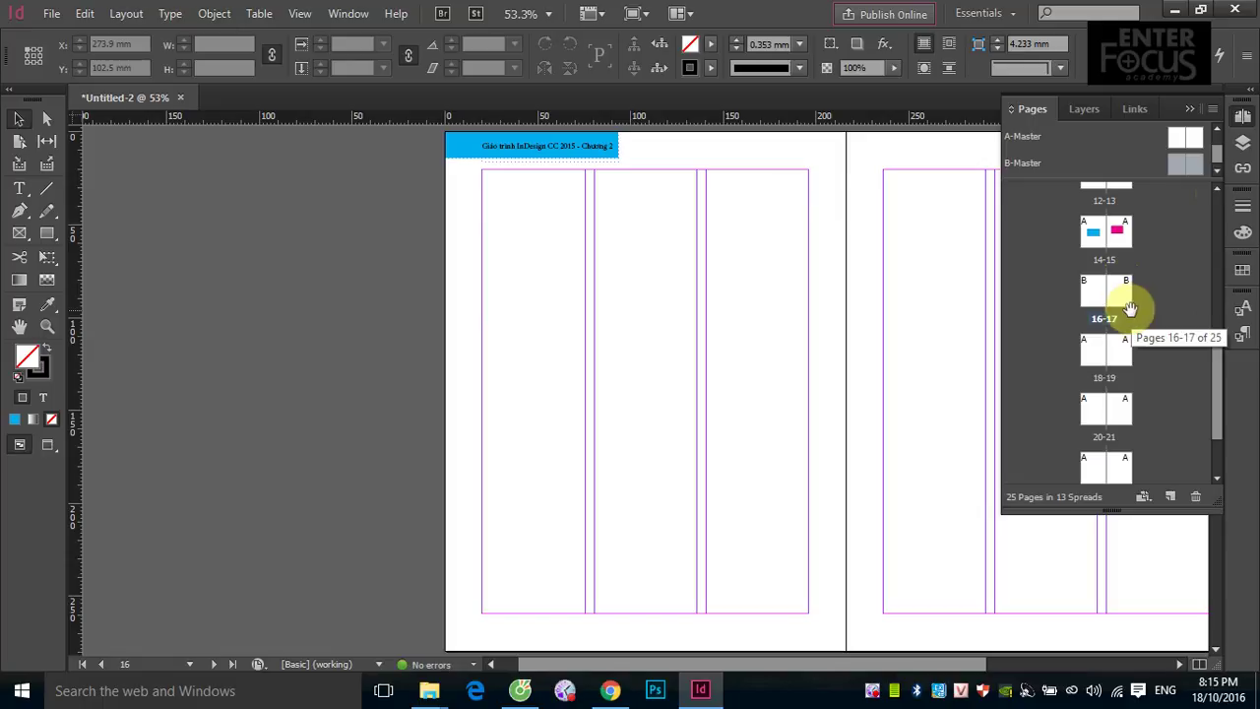
- Apply B-Master to the page range "16-", covering page 16 through the end of the document, and review the headers on those spreads
{"action": "left_click", "coordinate": [1214, 110]}
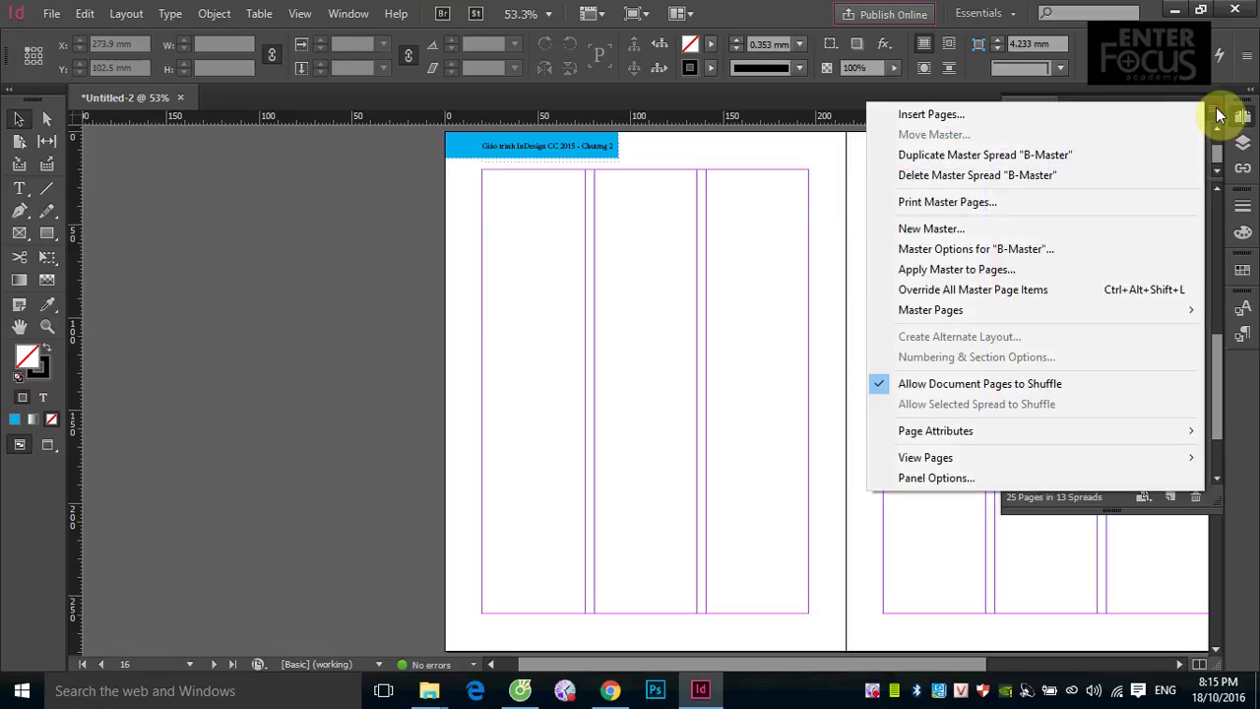
{"action": "left_click", "coordinate": [966, 275]}
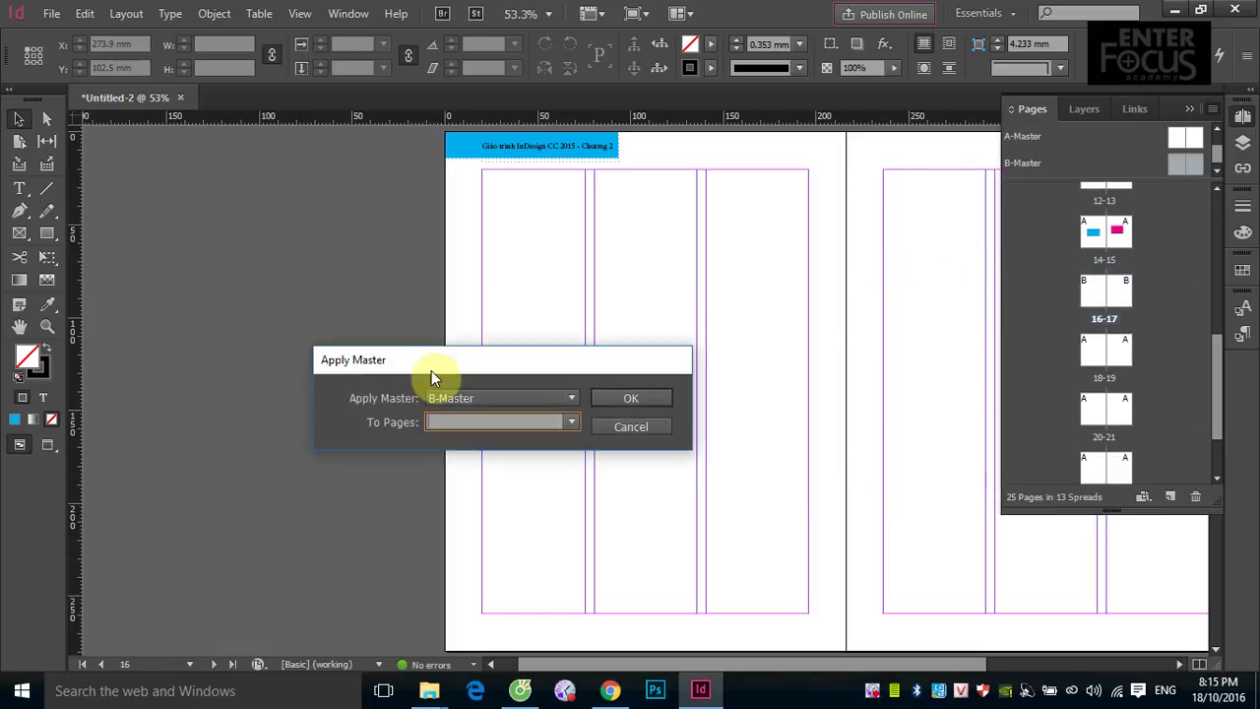
{"action": "left_click_drag", "start_coordinate": [422, 367], "coordinate": [349, 300]}
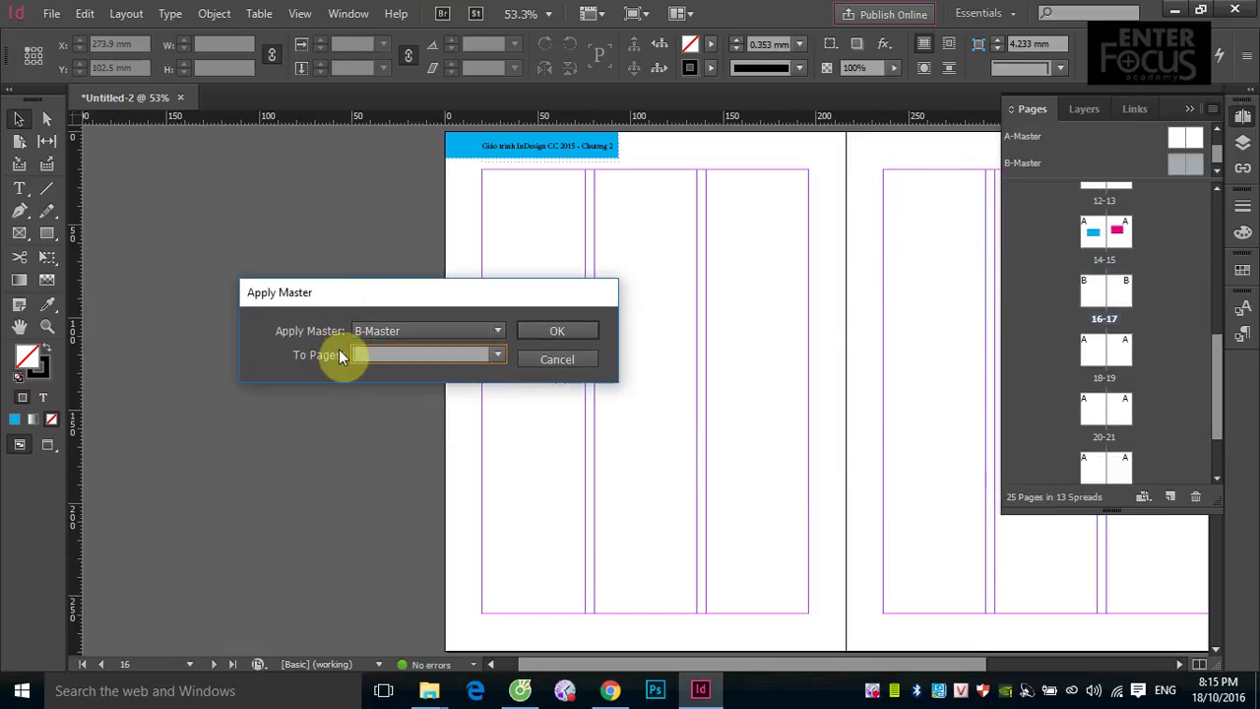
{"action": "left_click", "coordinate": [499, 331]}
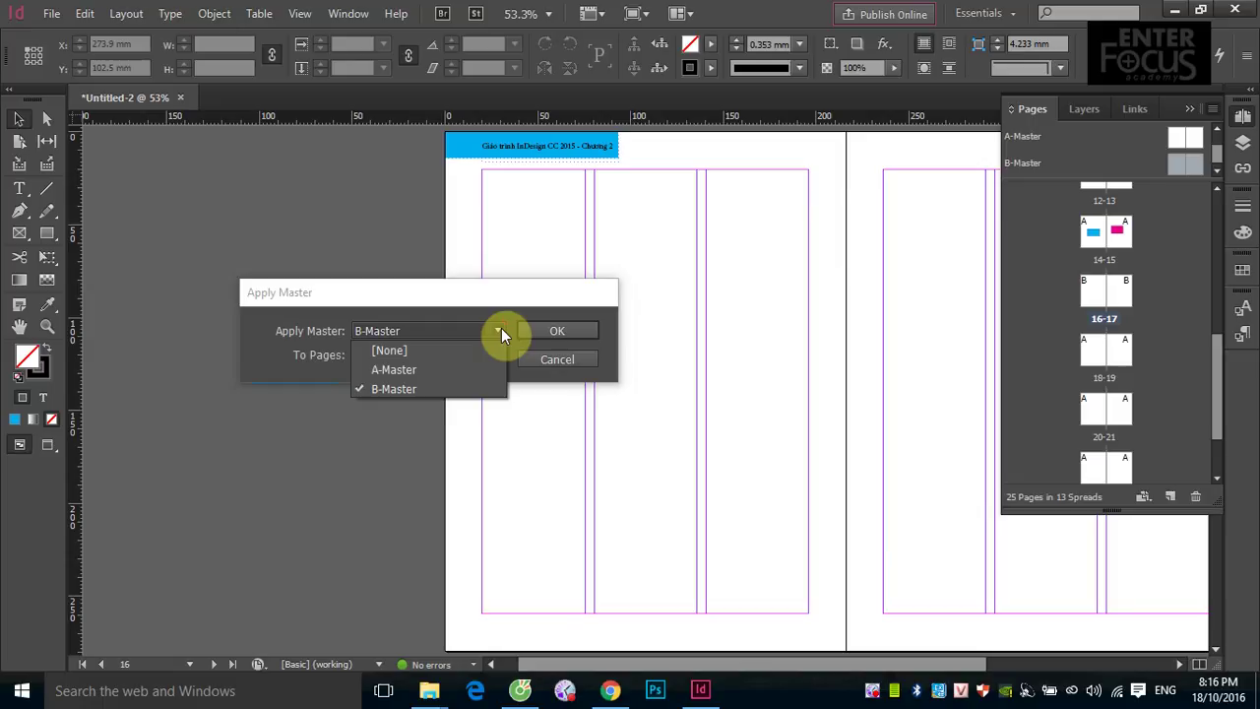
{"action": "left_click", "coordinate": [506, 327]}
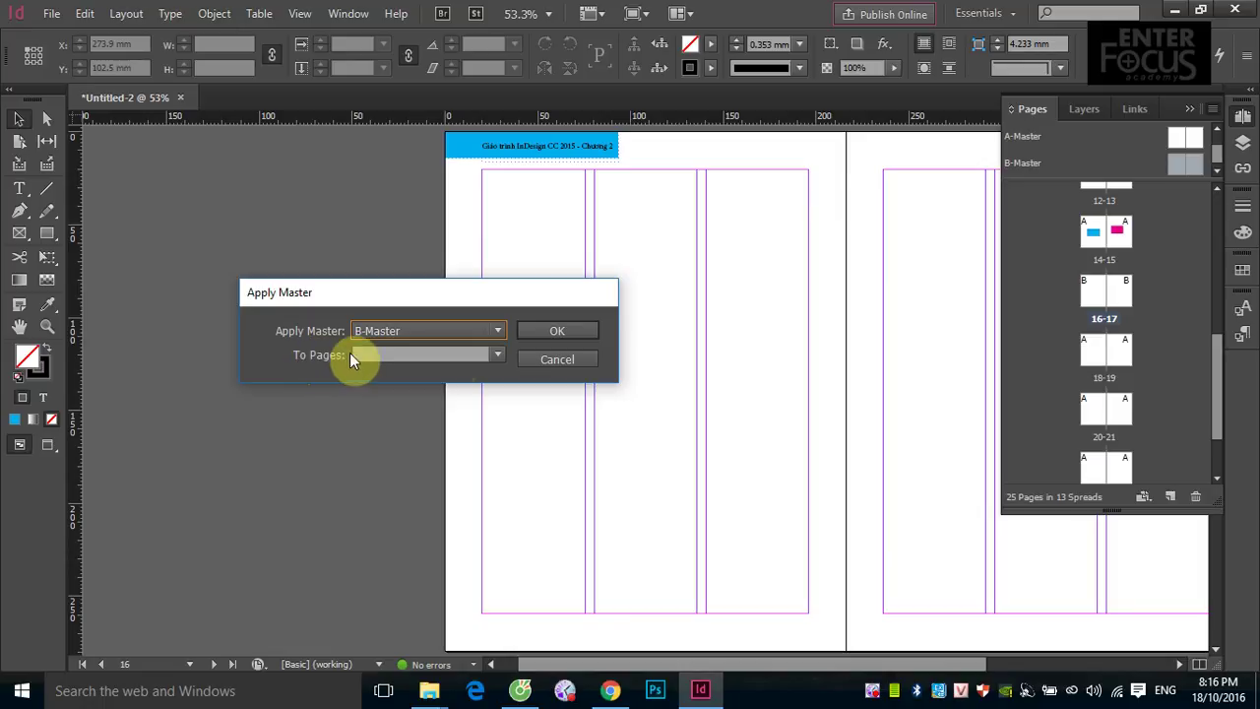
{"action": "left_click", "coordinate": [494, 356]}
{"action": "left_click", "coordinate": [492, 354]}
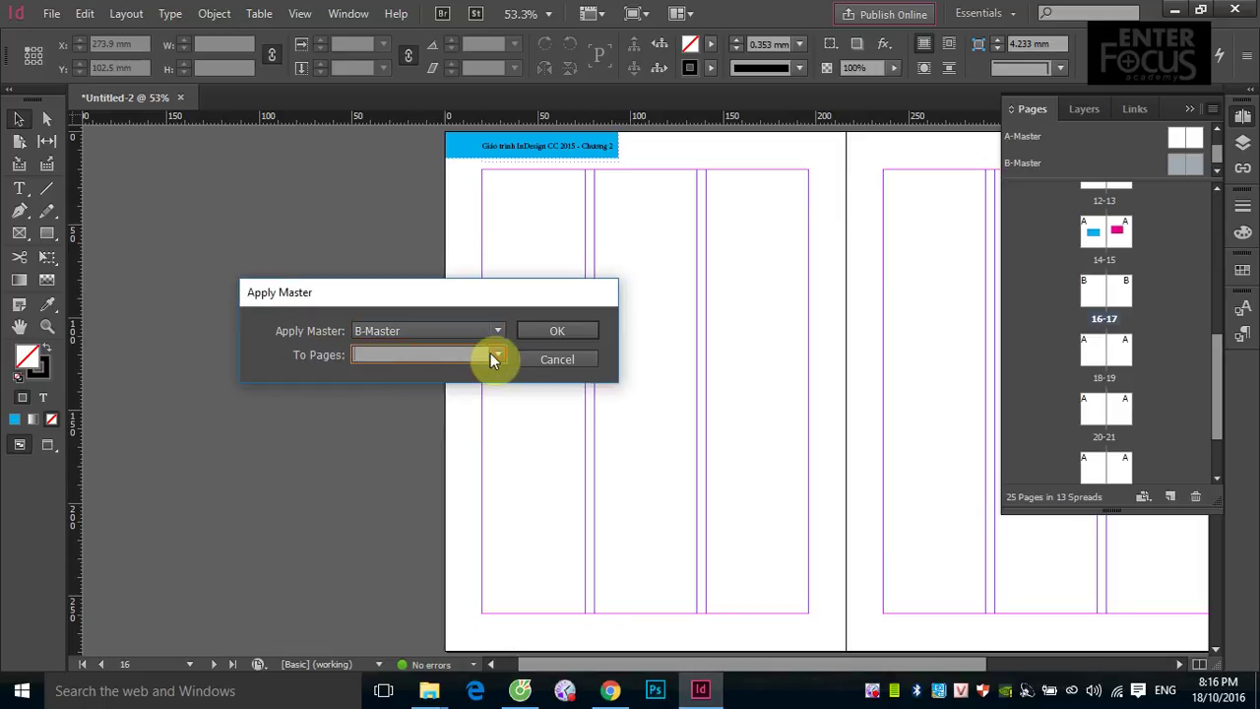
{"action": "left_click", "coordinate": [395, 354]}
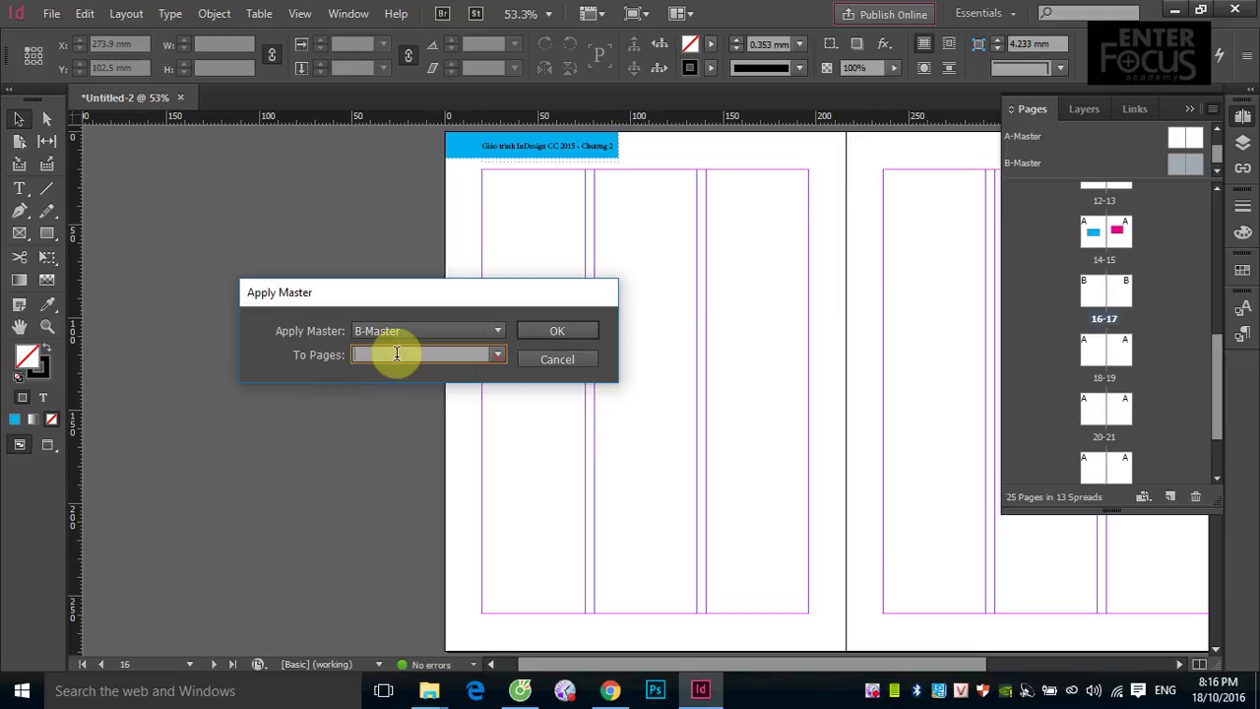
{"action": "type", "text": "16-"}
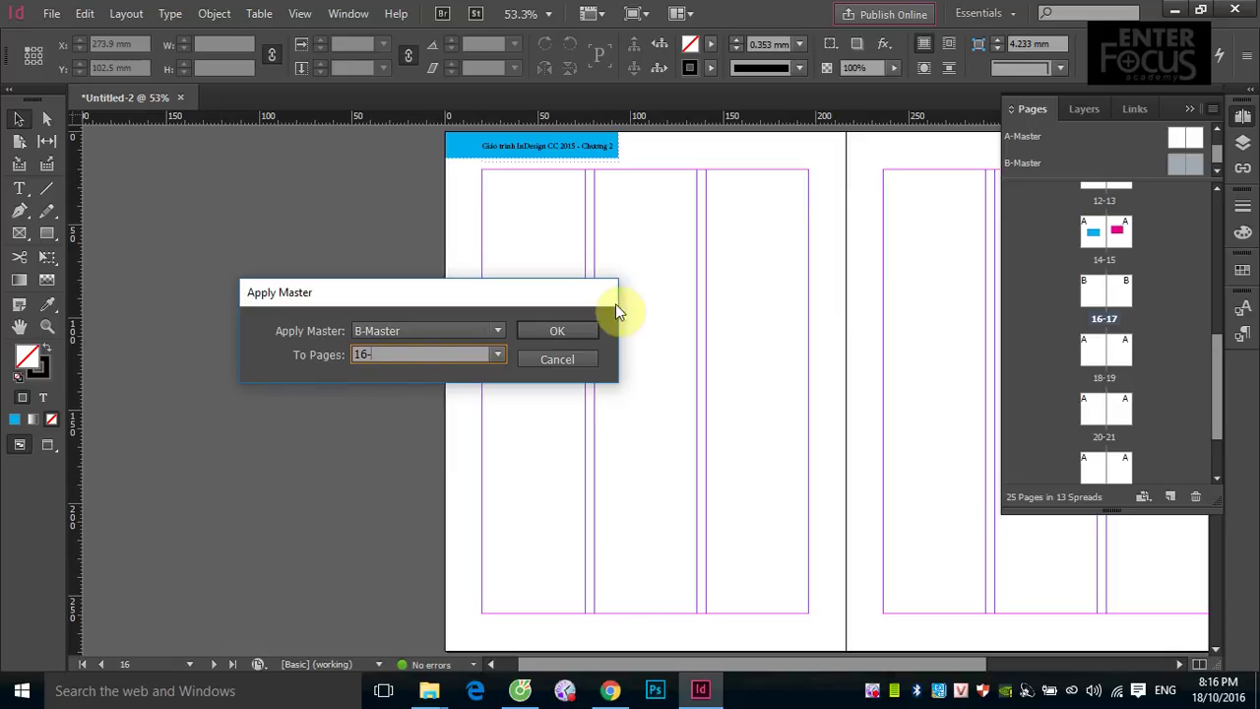
{"action": "left_click", "coordinate": [559, 333]}
{"action": "scroll", "coordinate": [724, 385], "scroll_direction": "down", "scroll_amount": 15}
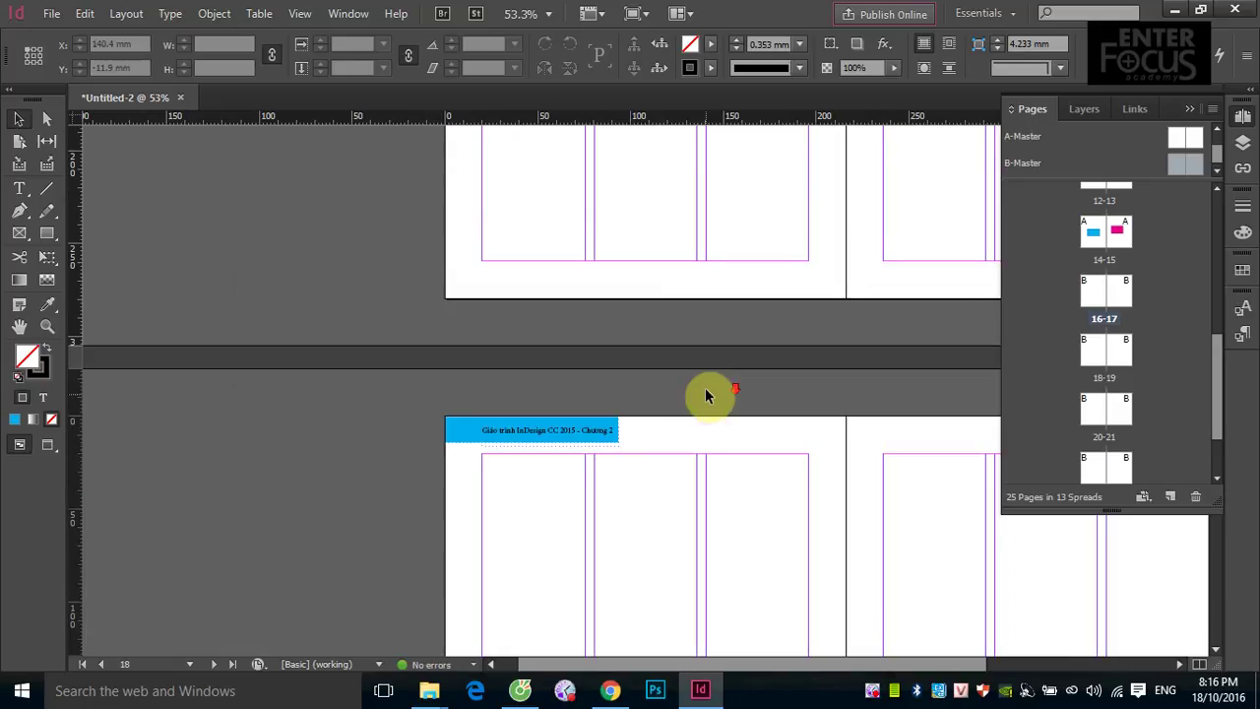
{"action": "scroll", "coordinate": [710, 377], "scroll_direction": "down", "scroll_amount": 5}
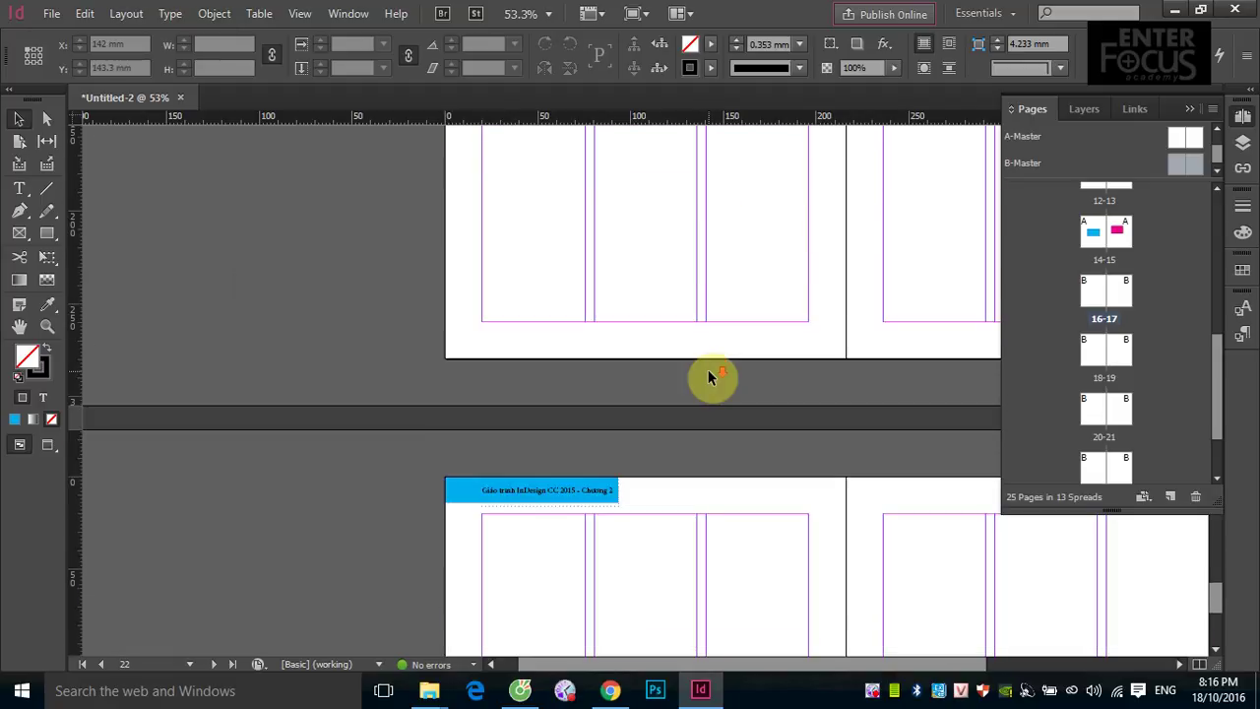
{"action": "scroll", "coordinate": [706, 377], "scroll_direction": "up", "scroll_amount": 15}
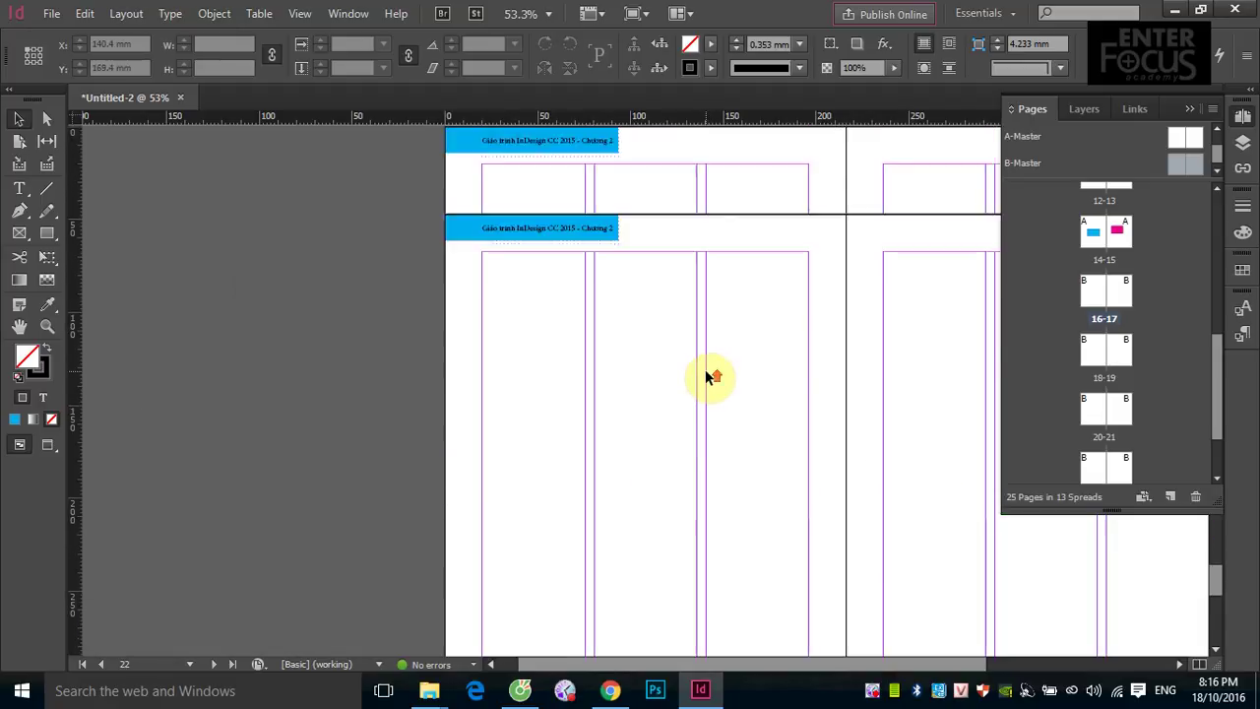
{"action": "scroll", "coordinate": [705, 378], "scroll_direction": "up", "scroll_amount": 10}
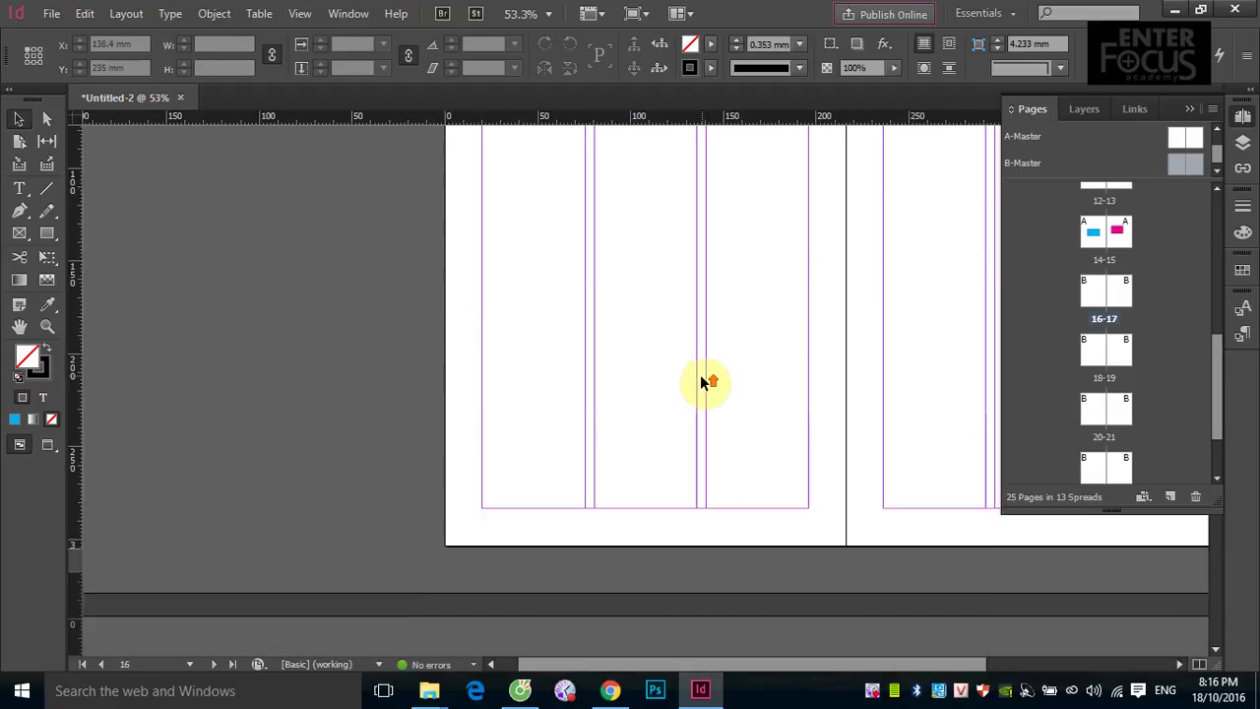